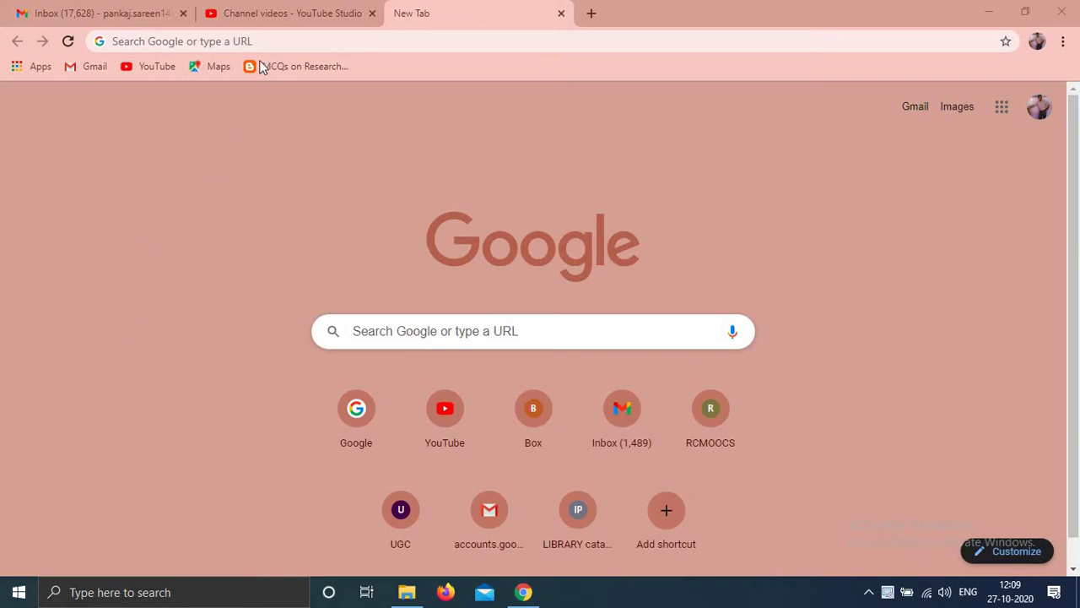
Open the Google Sites home page at sites.google.com.
{"action": "left_click", "coordinate": [279, 39]}
{"action": "type", "text": "s"}
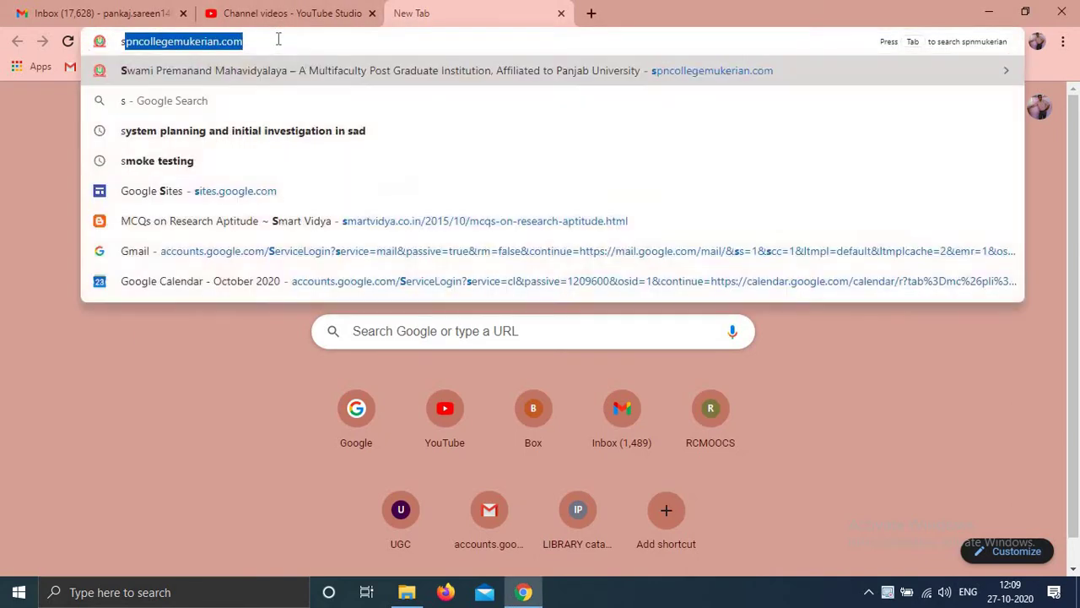
{"action": "type", "text": "it"}
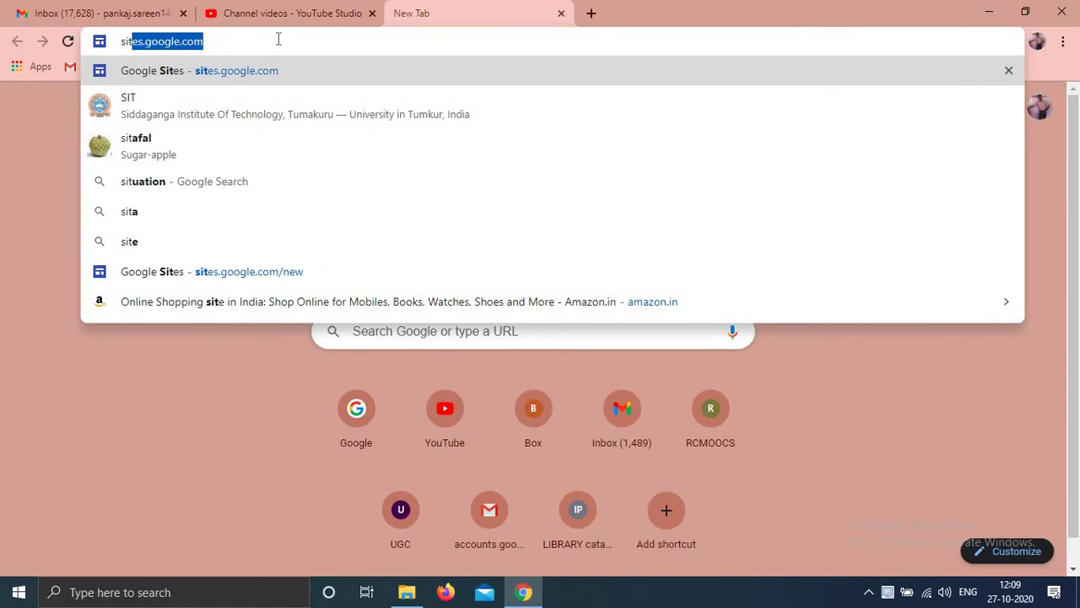
{"action": "type", "text": "es"}
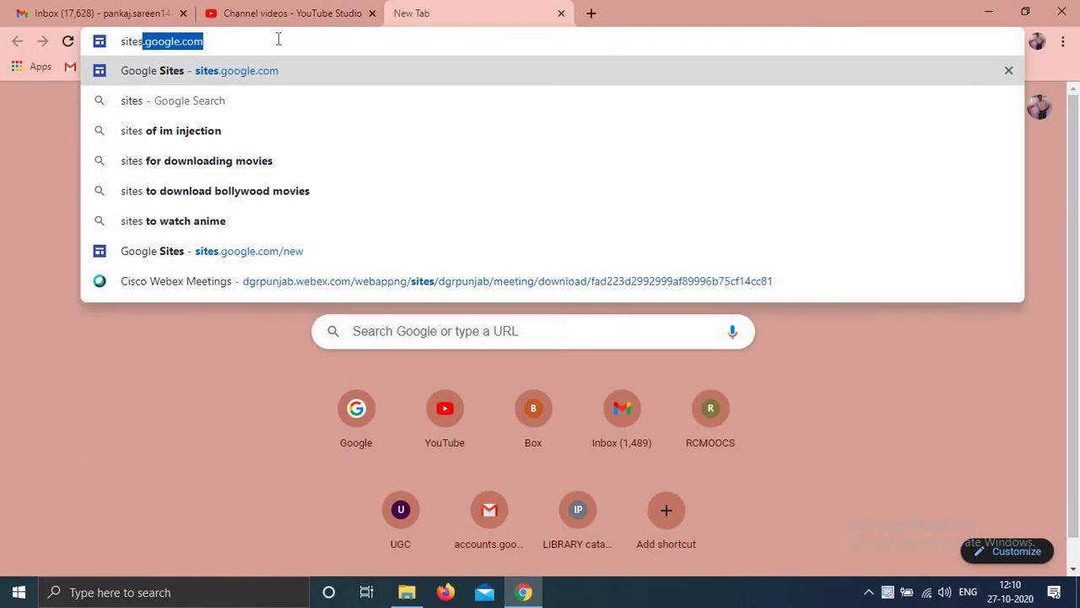
{"action": "key", "text": "Right"}
{"action": "key", "text": "Return"}
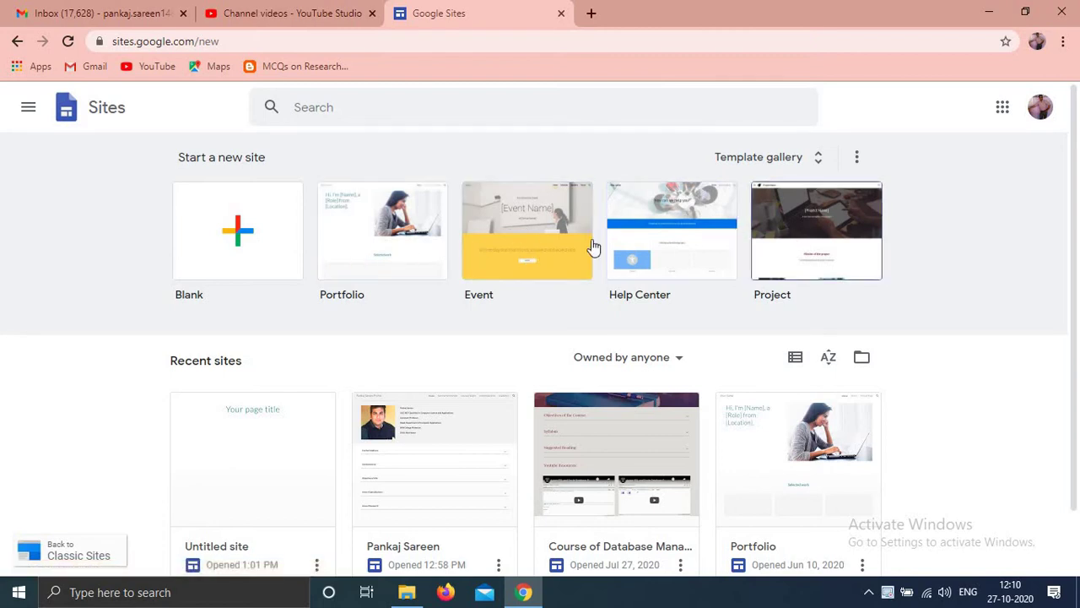
Create a new blank site and dismiss the suggestion to use a template.
{"action": "scroll", "coordinate": [1077, 361], "scroll_direction": "down", "scroll_amount": 2}
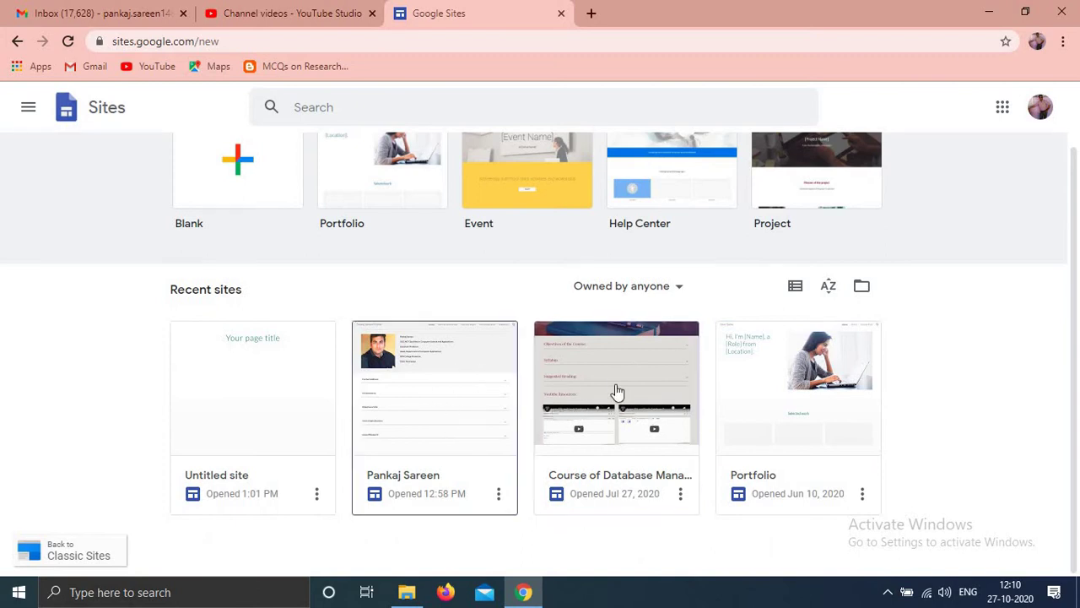
{"action": "scroll", "coordinate": [1074, 338], "scroll_direction": "up", "scroll_amount": 2}
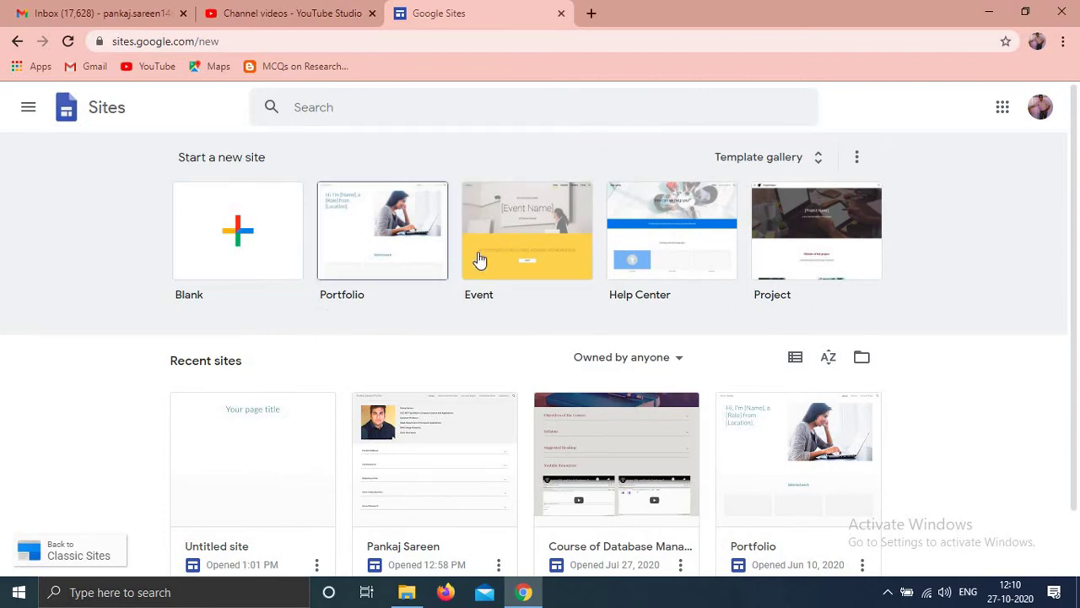
{"action": "left_click", "coordinate": [238, 243]}
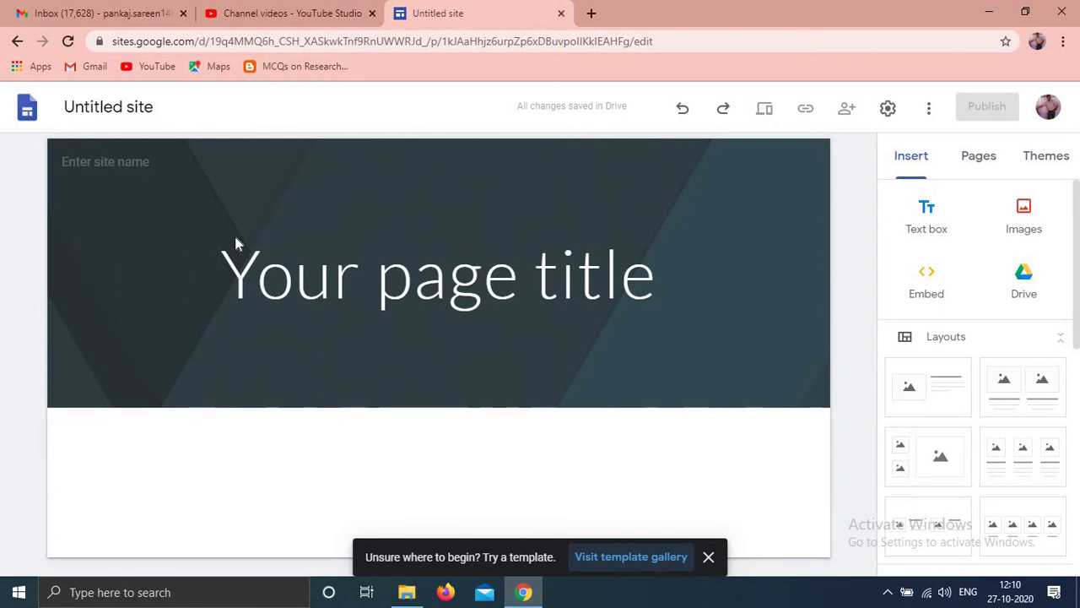
{"action": "left_click", "coordinate": [709, 563]}
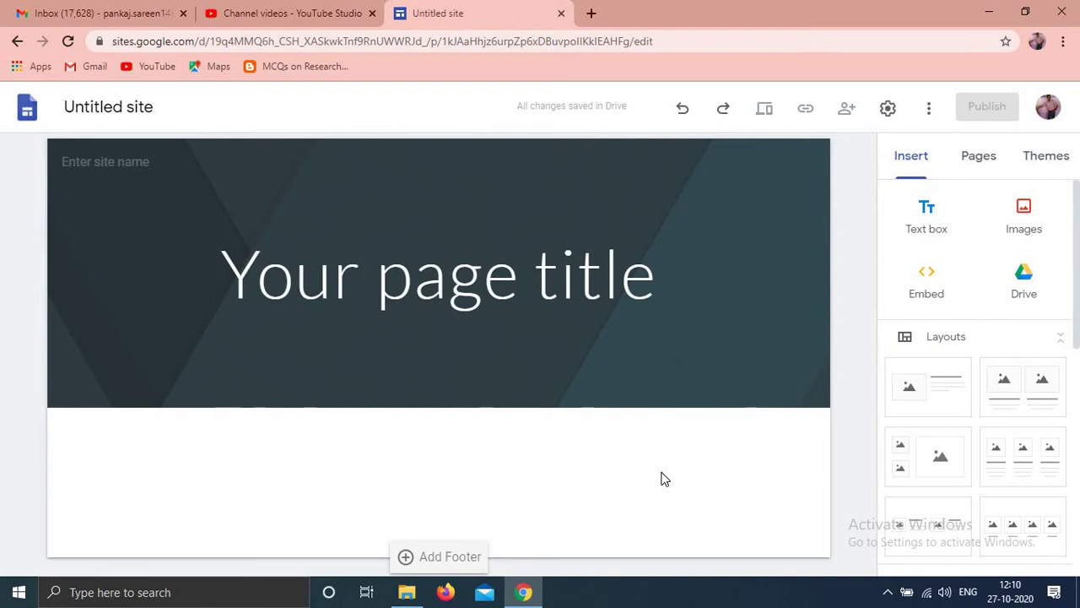
Try the Large banner and Cover header types on the home page, and settle on Title only.
{"action": "mouse_move", "coordinate": [447, 388]}
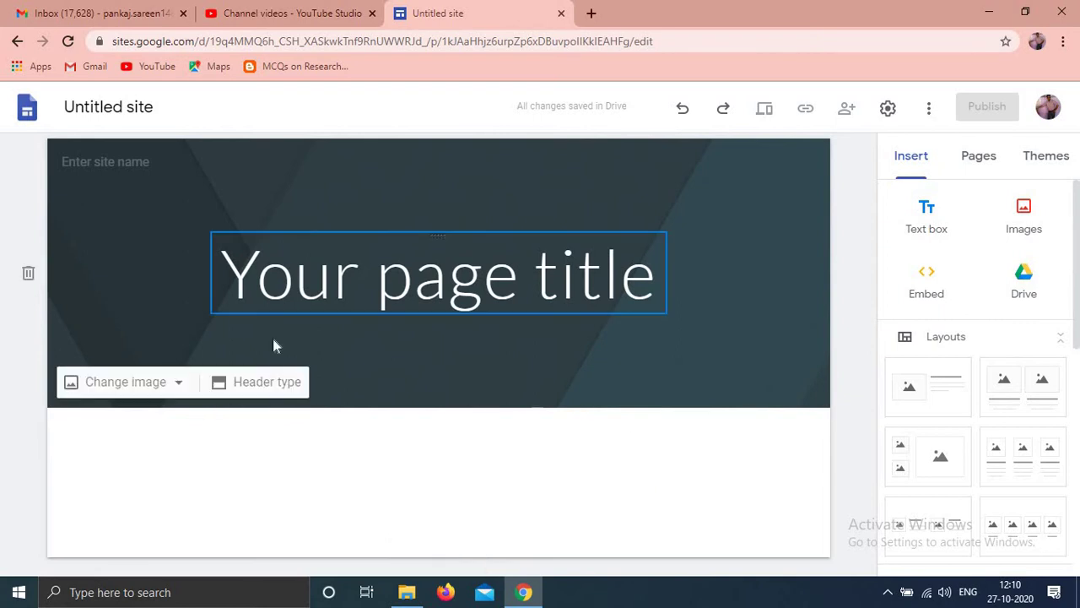
{"action": "left_click", "coordinate": [247, 388]}
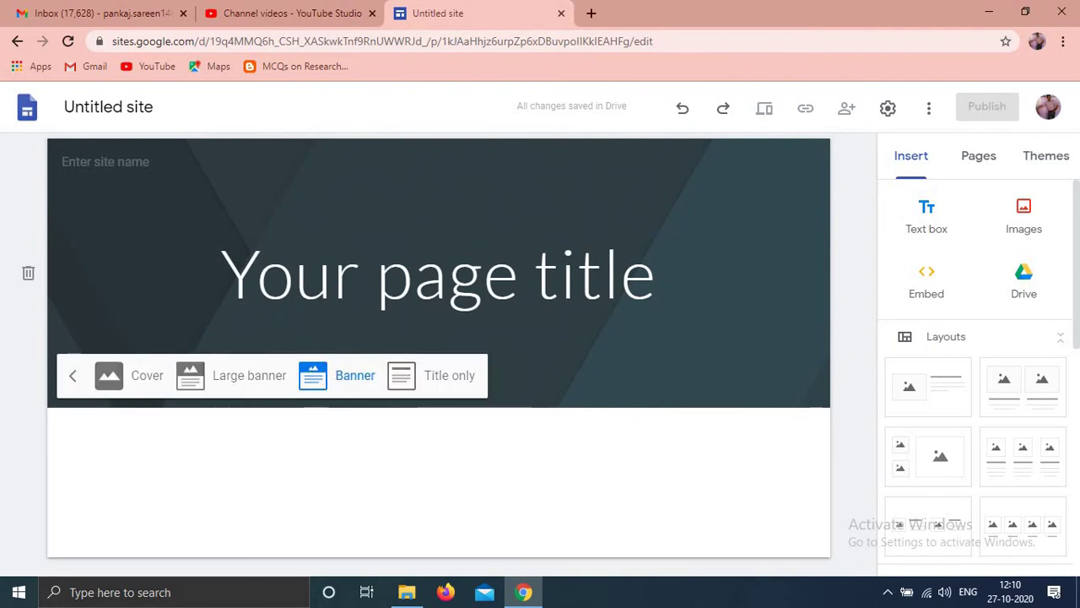
{"action": "left_click", "coordinate": [245, 379]}
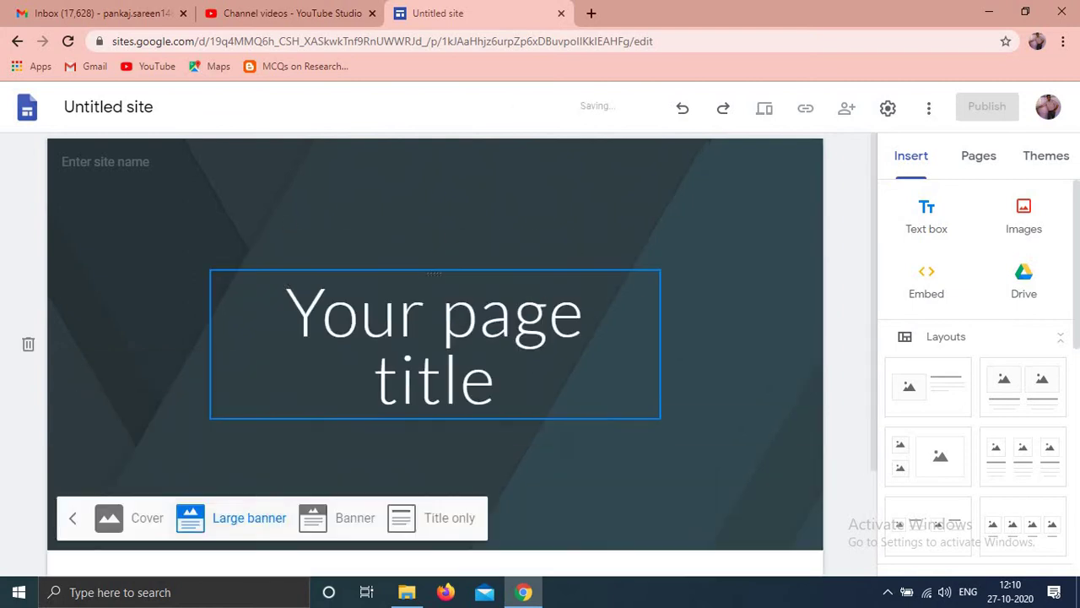
{"action": "left_click", "coordinate": [141, 528]}
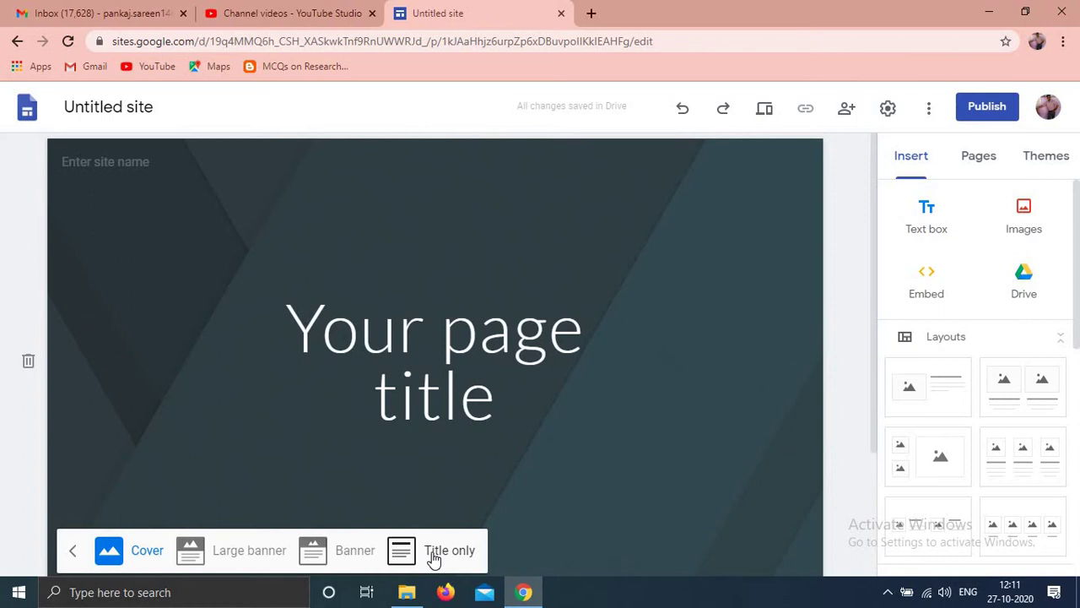
{"action": "left_click", "coordinate": [432, 557]}
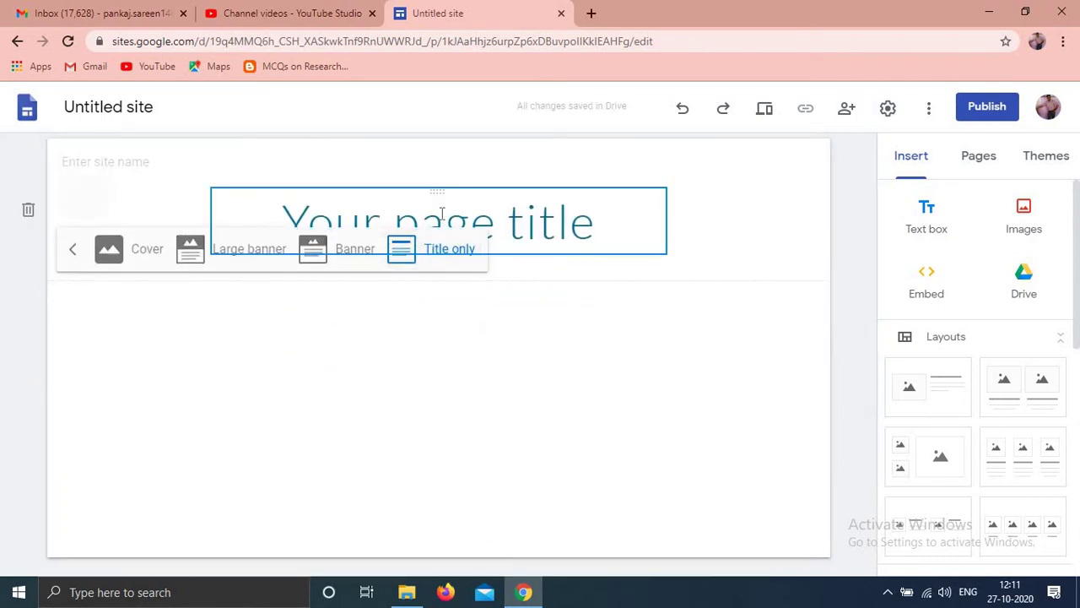
Replace the placeholder page title on the home page with the site owner's full name.
{"action": "left_click", "coordinate": [442, 216]}
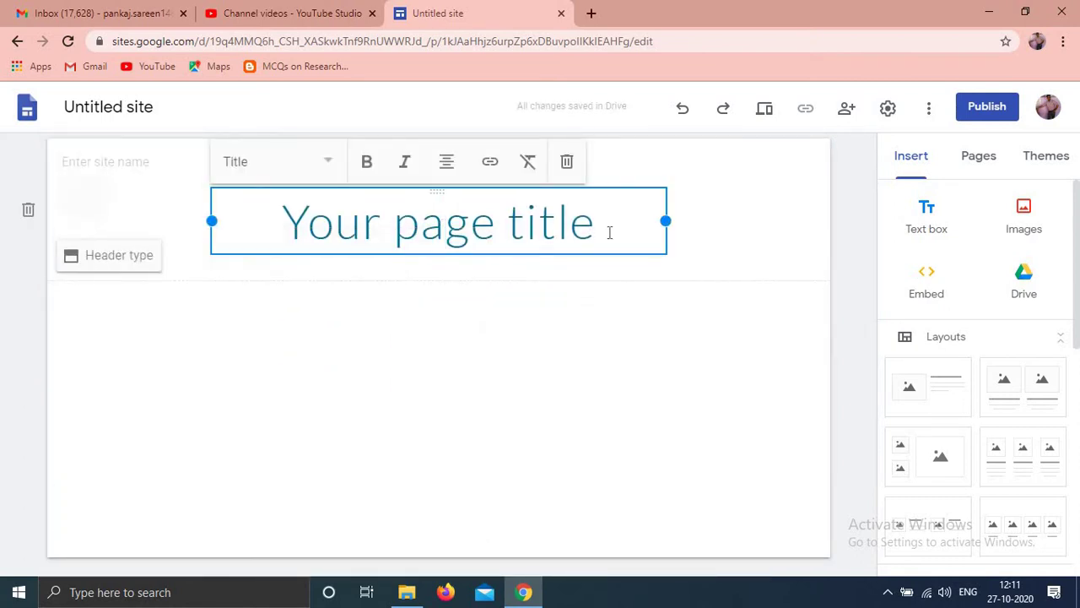
{"action": "left_click_drag", "start_coordinate": [598, 231], "coordinate": [291, 243]}
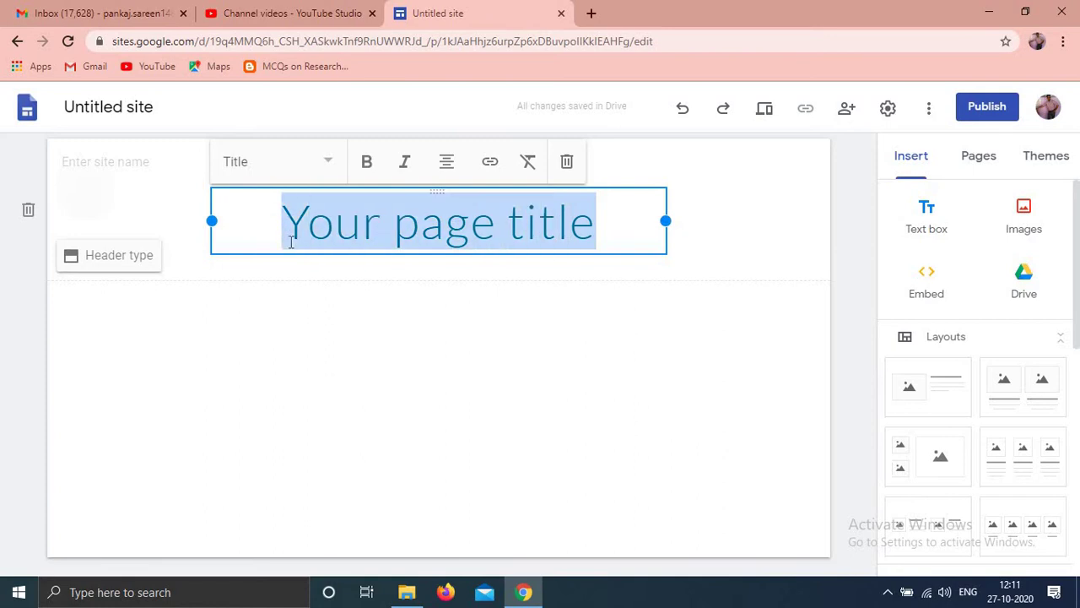
{"action": "type", "text": "Pankaj "}
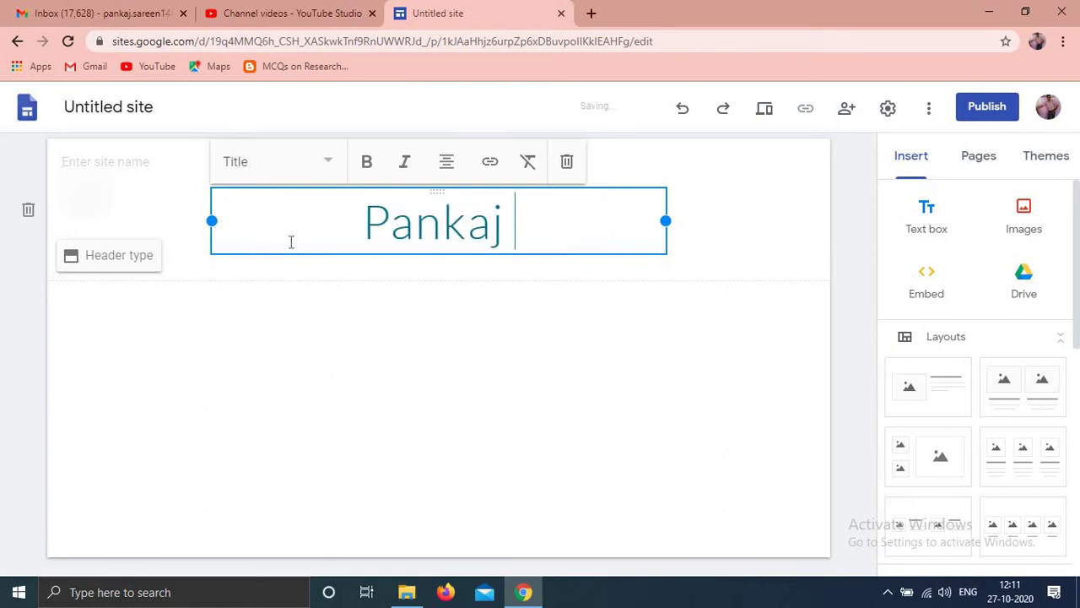
{"action": "type", "text": "Sareen"}
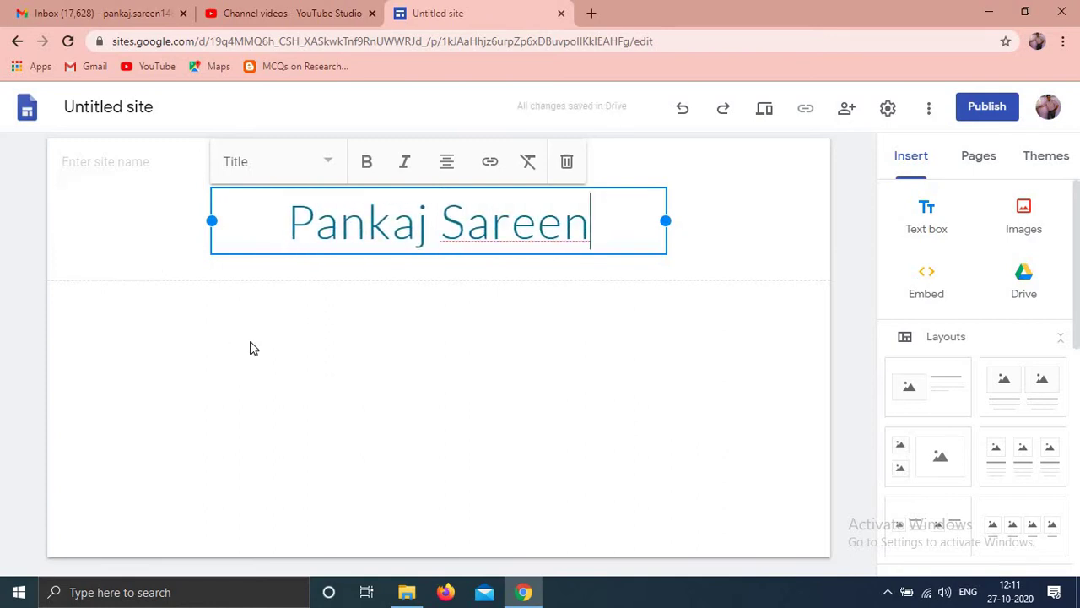
{"action": "left_click", "coordinate": [457, 333]}
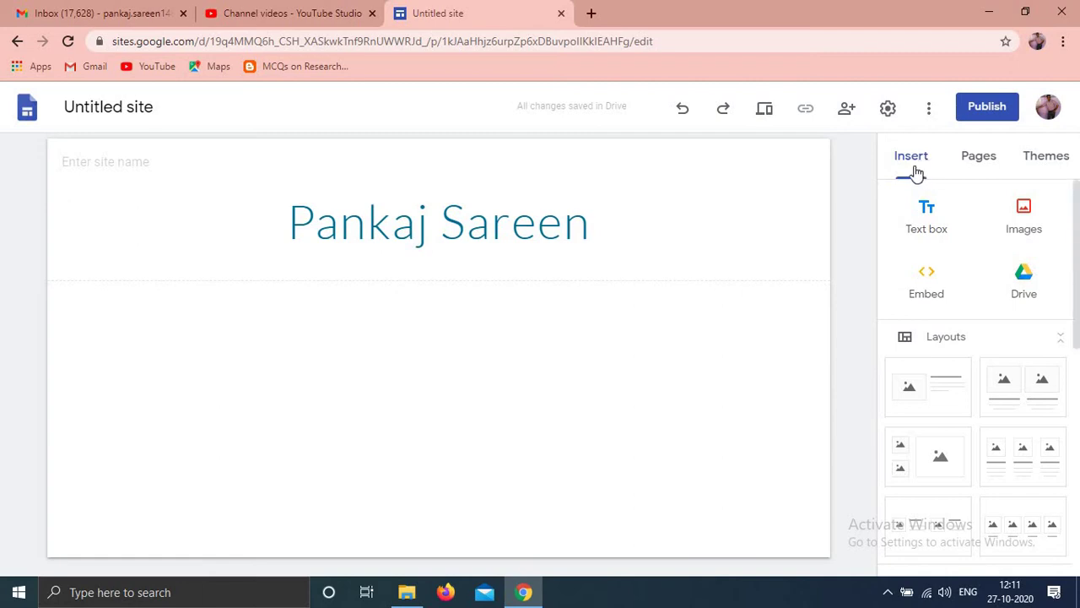
{"action": "left_click_drag", "start_coordinate": [1077, 304], "coordinate": [1078, 559]}
{"action": "scroll", "coordinate": [1077, 560], "scroll_direction": "up", "scroll_amount": 8}
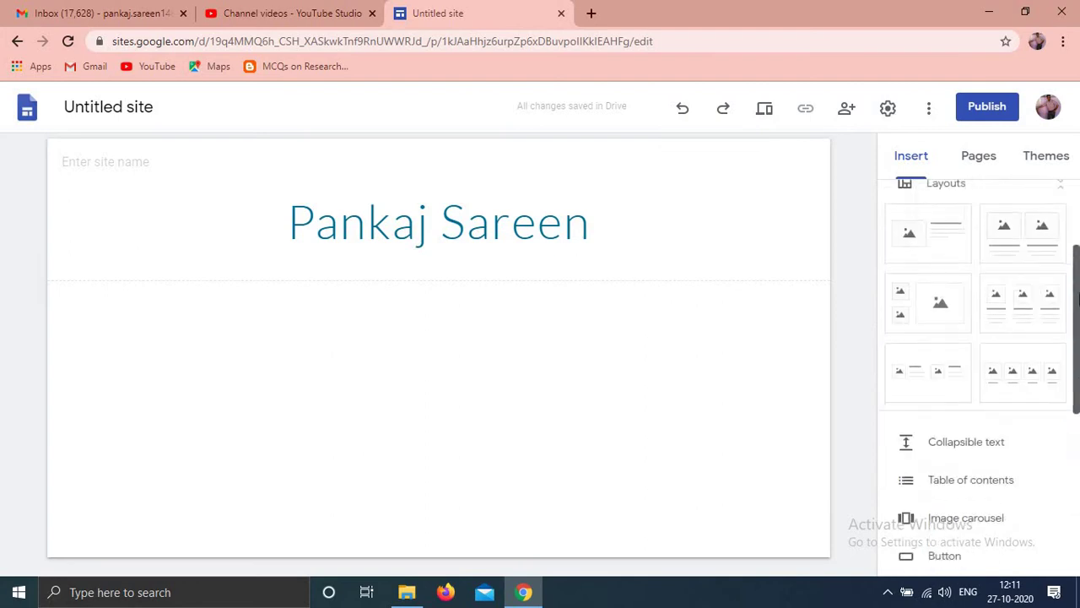
Add two new pages to the site, named Publications and Experience.
{"action": "left_click", "coordinate": [979, 161]}
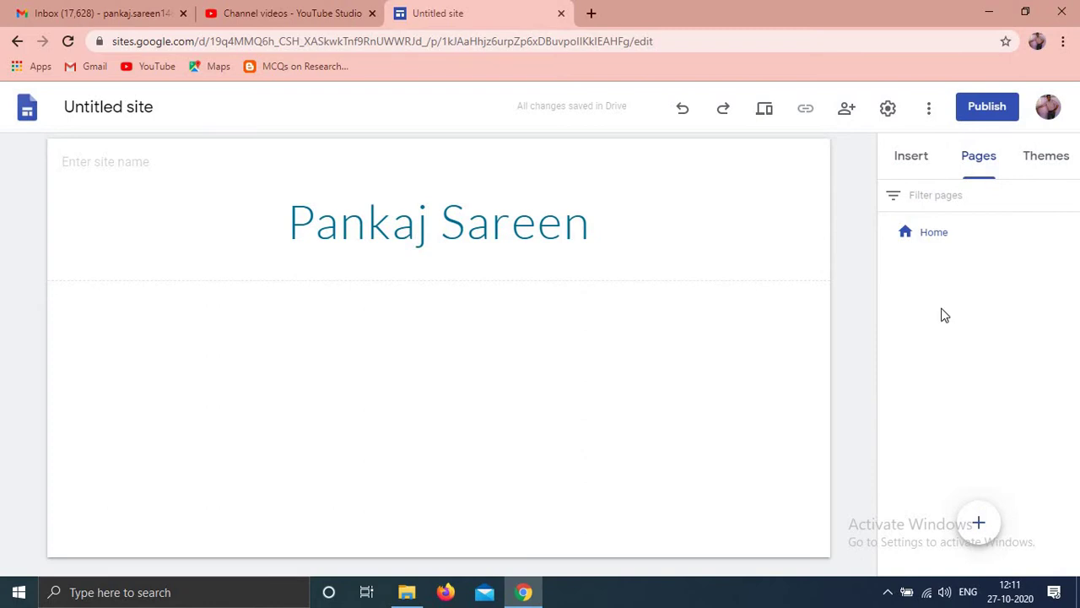
{"action": "mouse_move", "coordinate": [976, 532]}
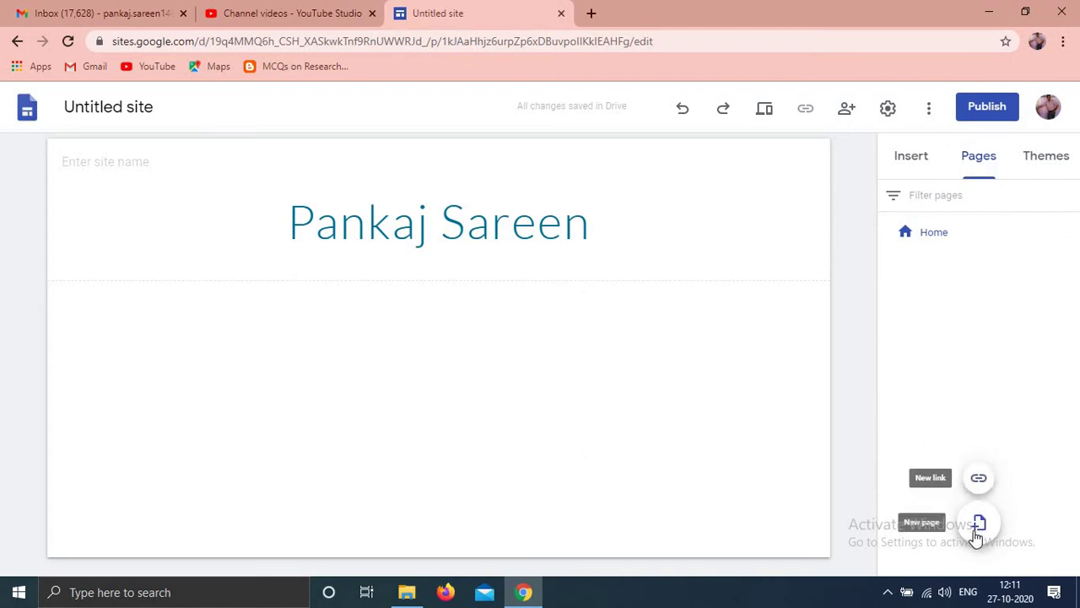
{"action": "left_click", "coordinate": [978, 528]}
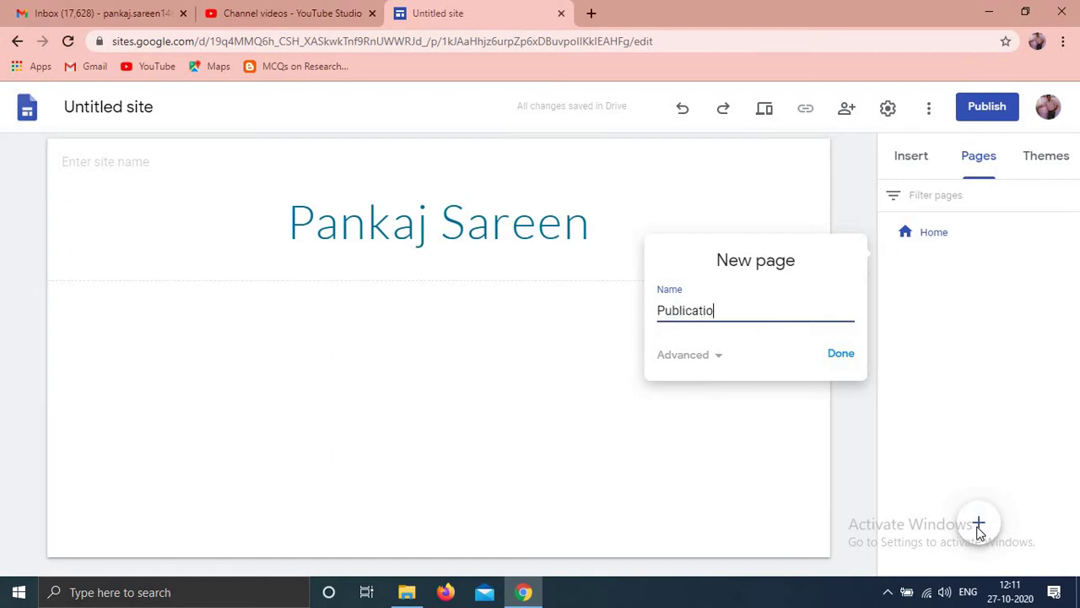
{"action": "type", "text": "Publications"}
{"action": "left_click", "coordinate": [837, 359]}
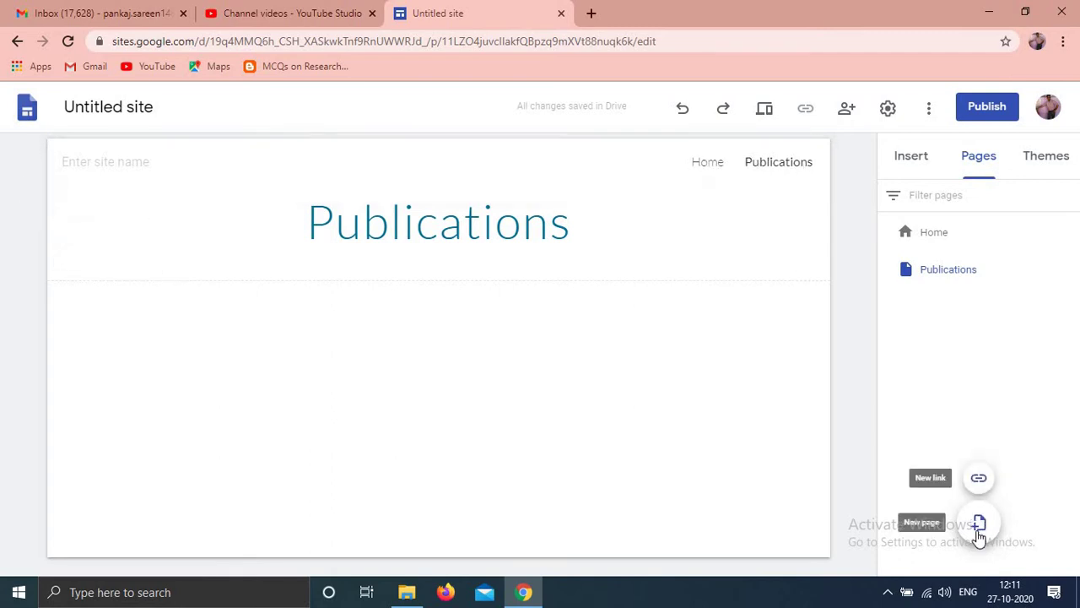
{"action": "left_click", "coordinate": [979, 523]}
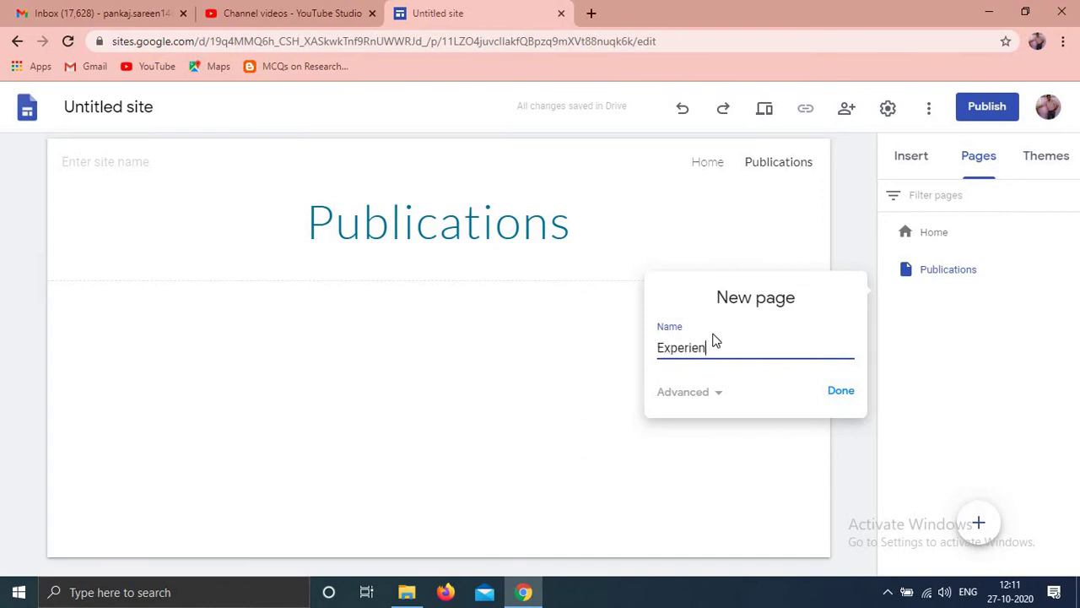
{"action": "left_click", "coordinate": [844, 393]}
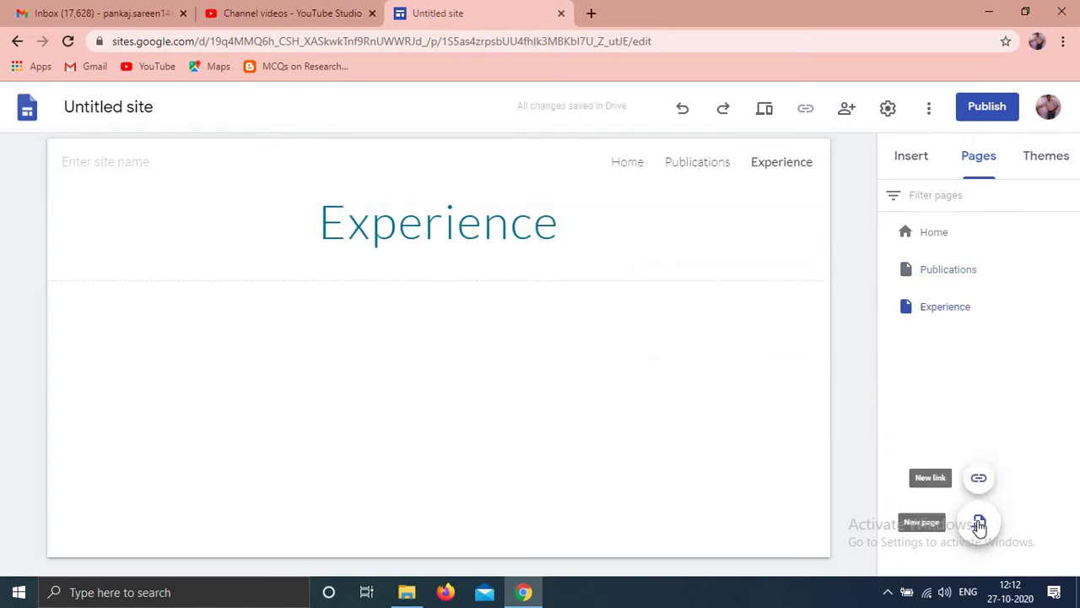
Add two more pages named Courses and Academic Qualifications, leaving the custom path of the Courses page empty.
{"action": "left_click", "coordinate": [979, 524]}
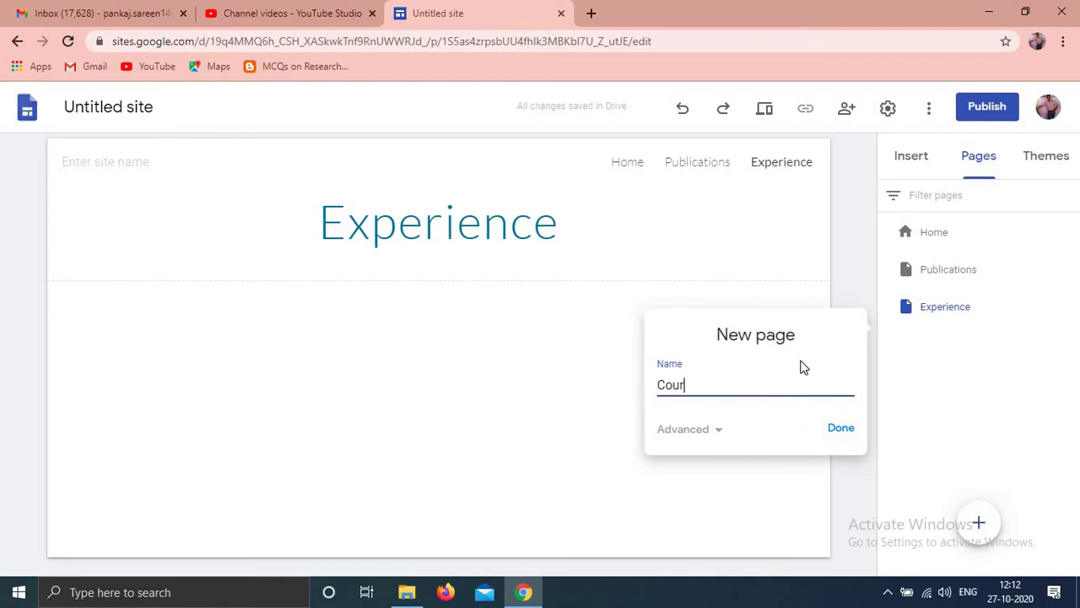
{"action": "left_click", "coordinate": [719, 428]}
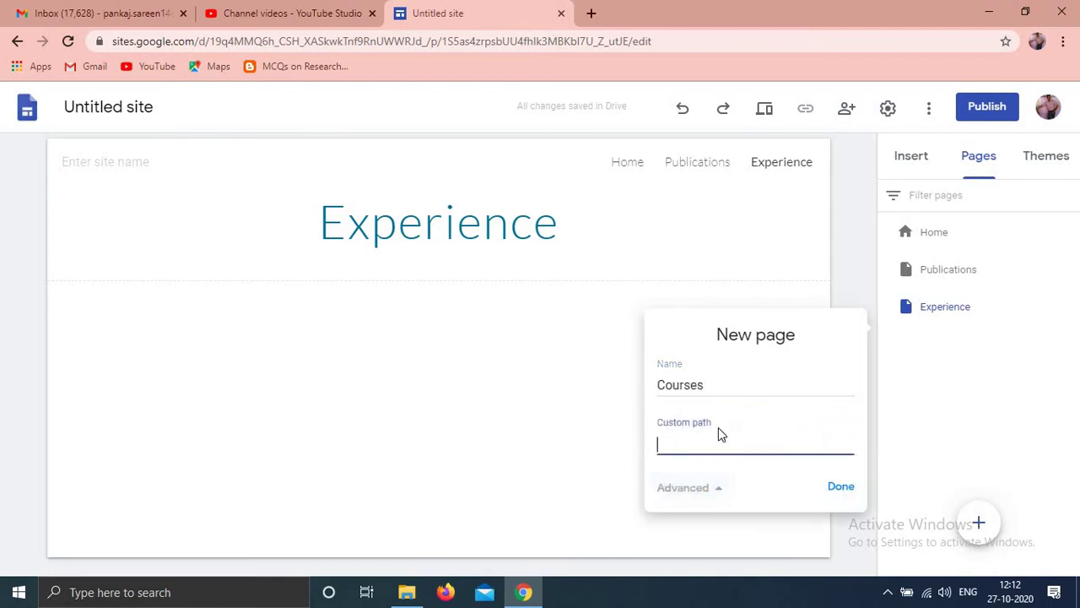
{"action": "left_click", "coordinate": [718, 488]}
{"action": "left_click", "coordinate": [841, 429]}
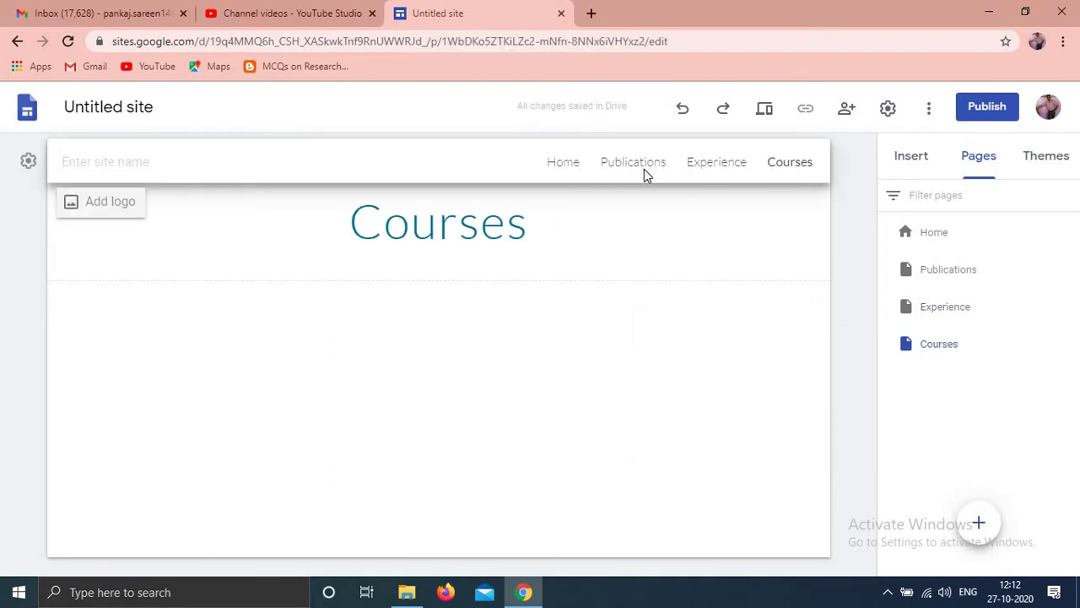
{"action": "left_click", "coordinate": [979, 525]}
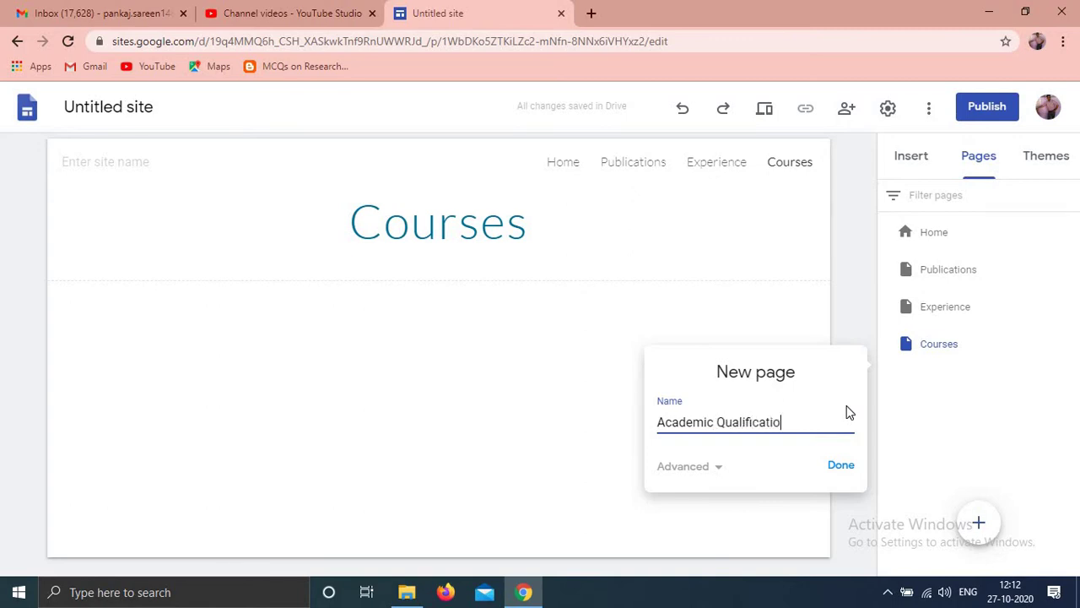
{"action": "left_click", "coordinate": [840, 466]}
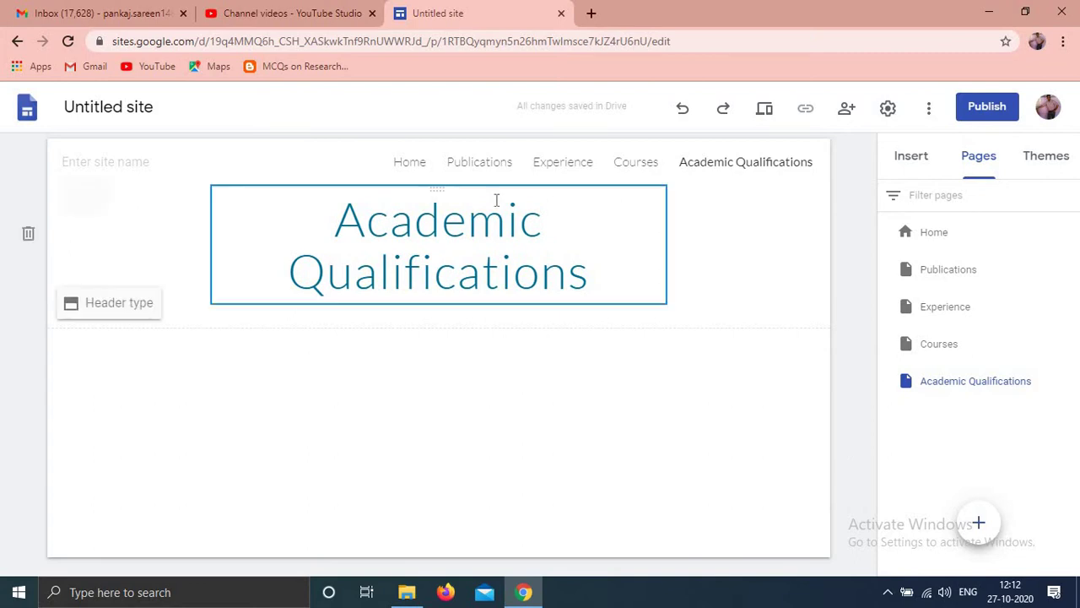
Check the site navigation by visiting the Home, Publications, Experience, Courses and Academic Qualifications pages in turn.
{"action": "left_click", "coordinate": [411, 161]}
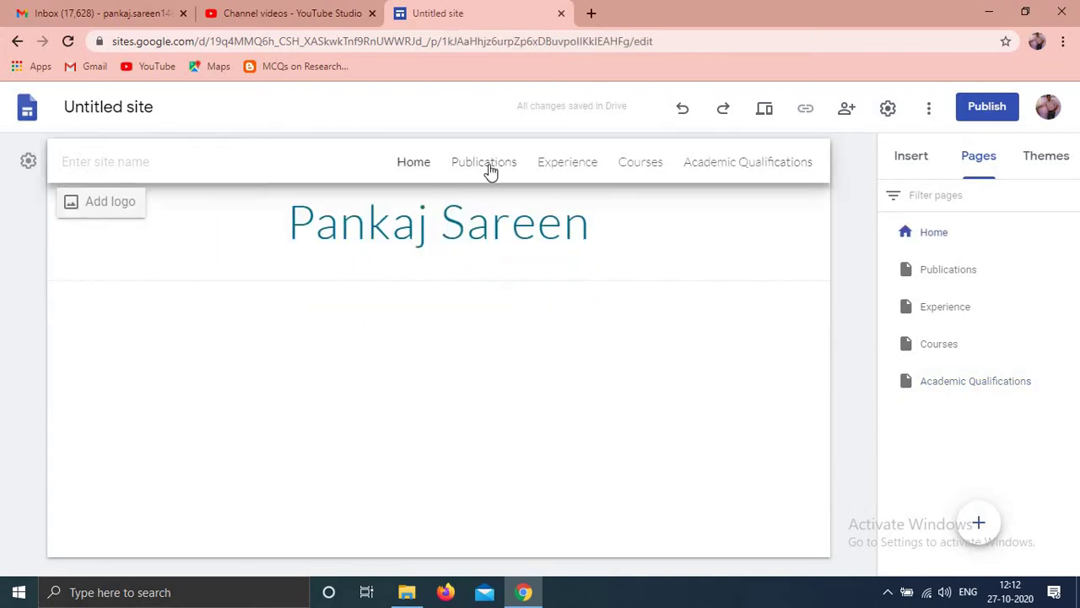
{"action": "left_click", "coordinate": [489, 166]}
{"action": "left_click", "coordinate": [563, 166]}
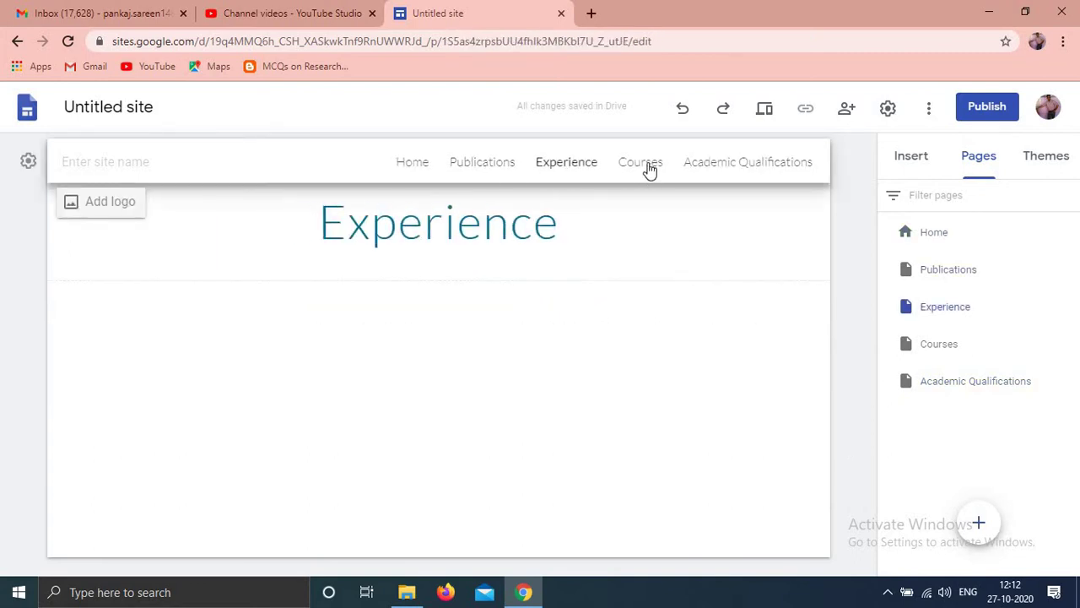
{"action": "left_click", "coordinate": [645, 167]}
{"action": "left_click", "coordinate": [711, 166]}
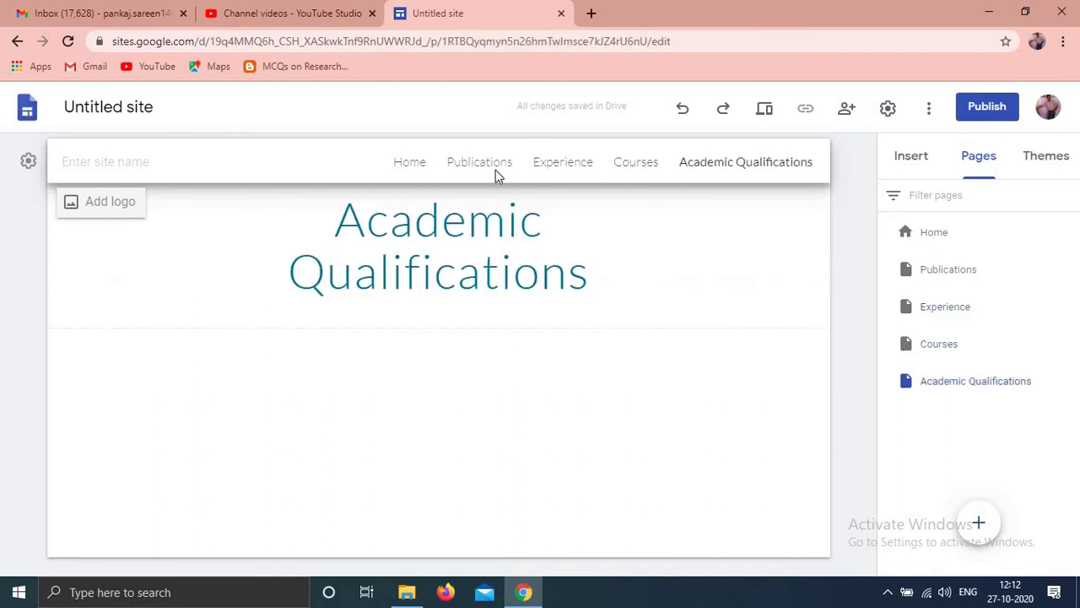
Add a collapsible text block to the Home page and give it the heading "Objective".
{"action": "left_click", "coordinate": [416, 169]}
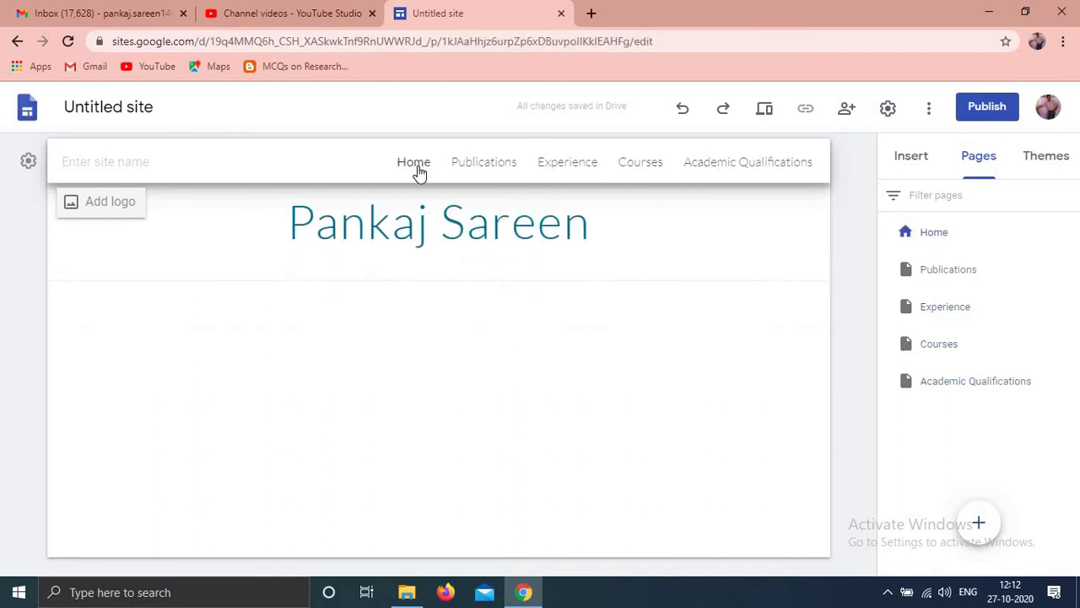
{"action": "left_click", "coordinate": [911, 162]}
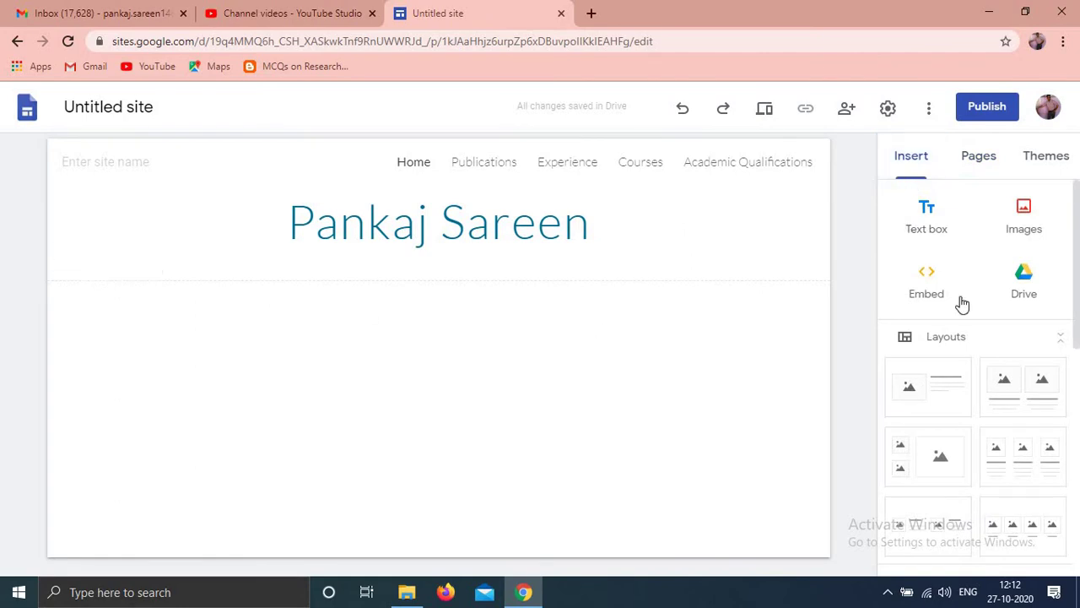
{"action": "left_click_drag", "start_coordinate": [1078, 291], "coordinate": [1077, 422]}
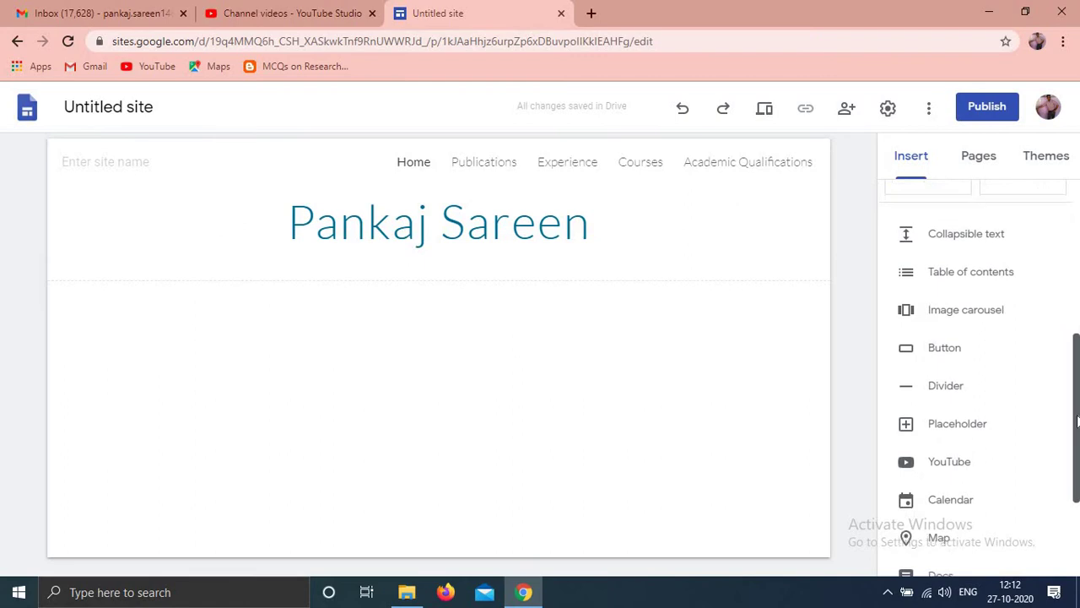
{"action": "left_click", "coordinate": [937, 241]}
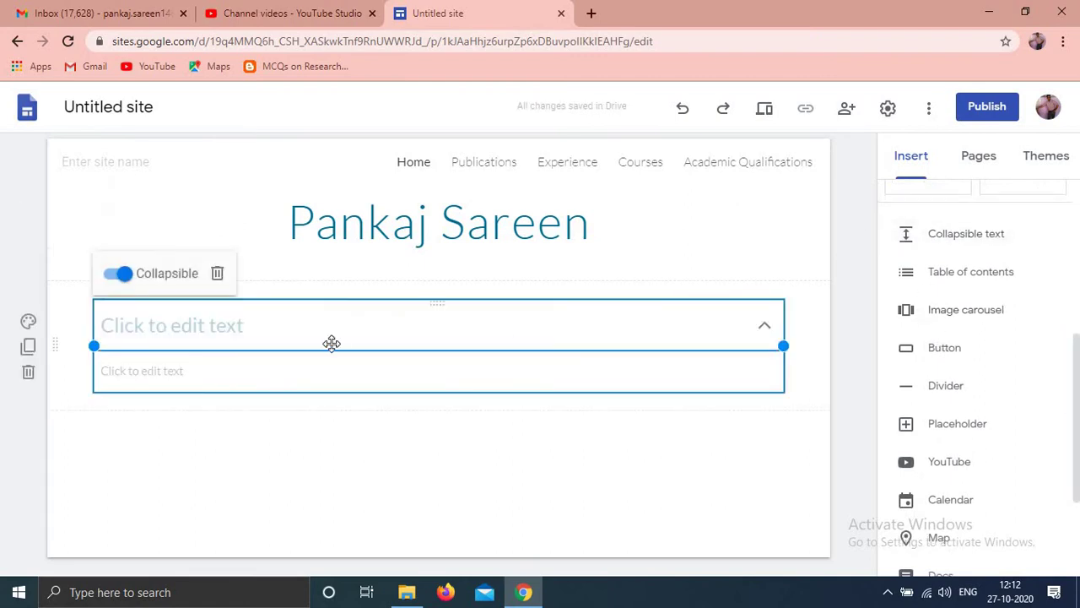
{"action": "left_click", "coordinate": [251, 330]}
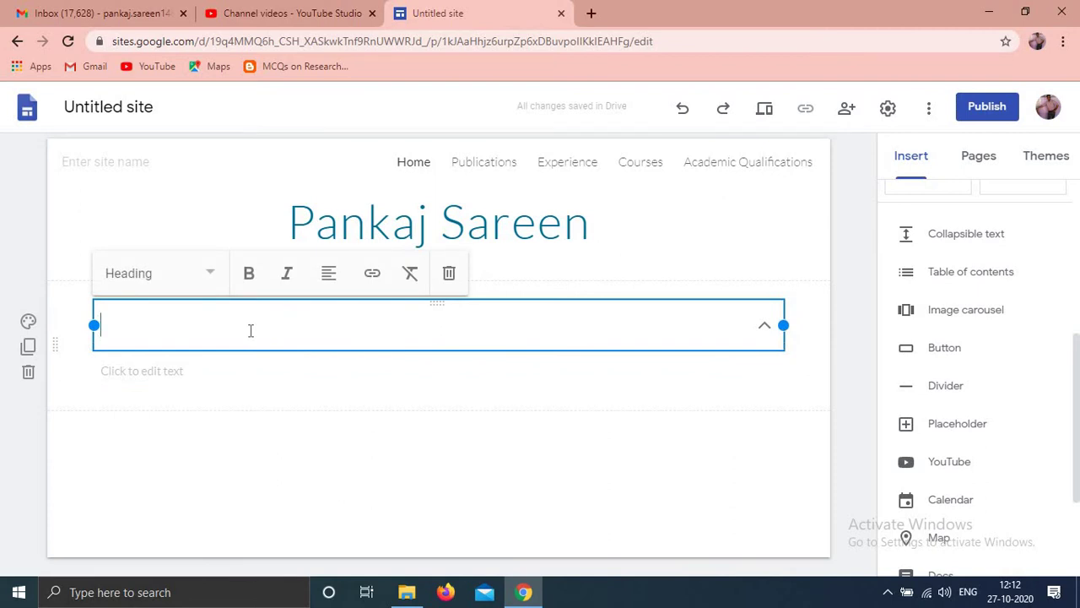
{"action": "type", "text": "Objective"}
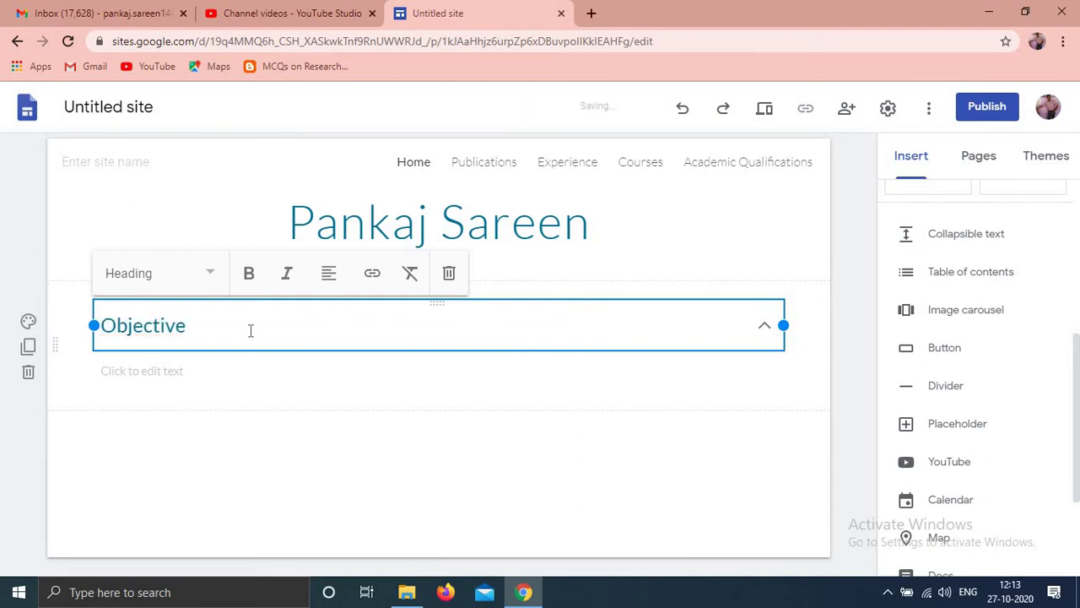
Enter "My Objective is to be a part of an organization" as the body of the Objective block and test expanding it.
{"action": "left_click", "coordinate": [240, 375]}
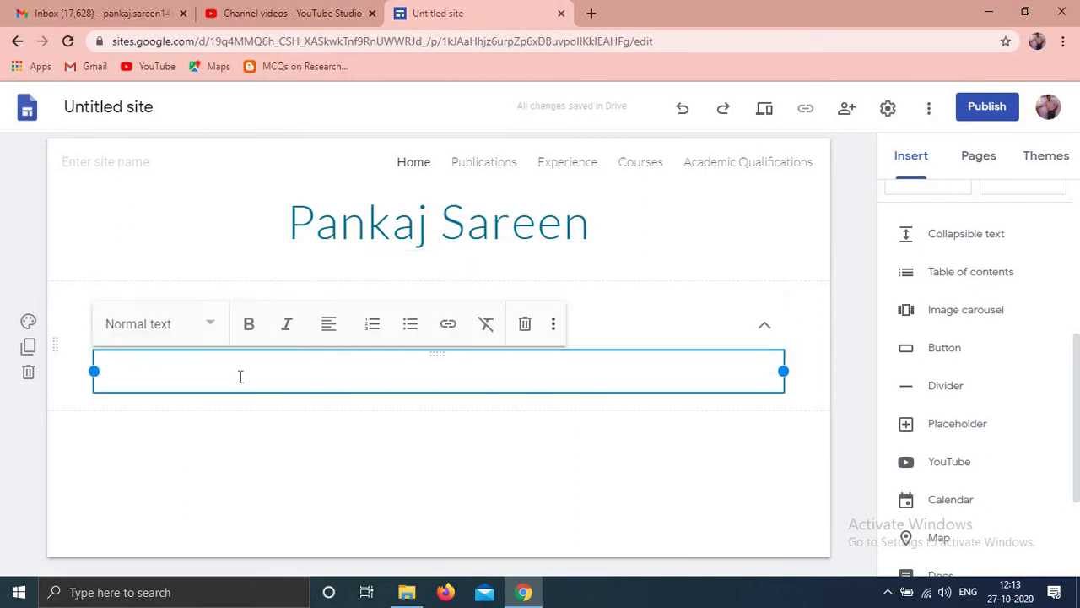
{"action": "type", "text": "My "}
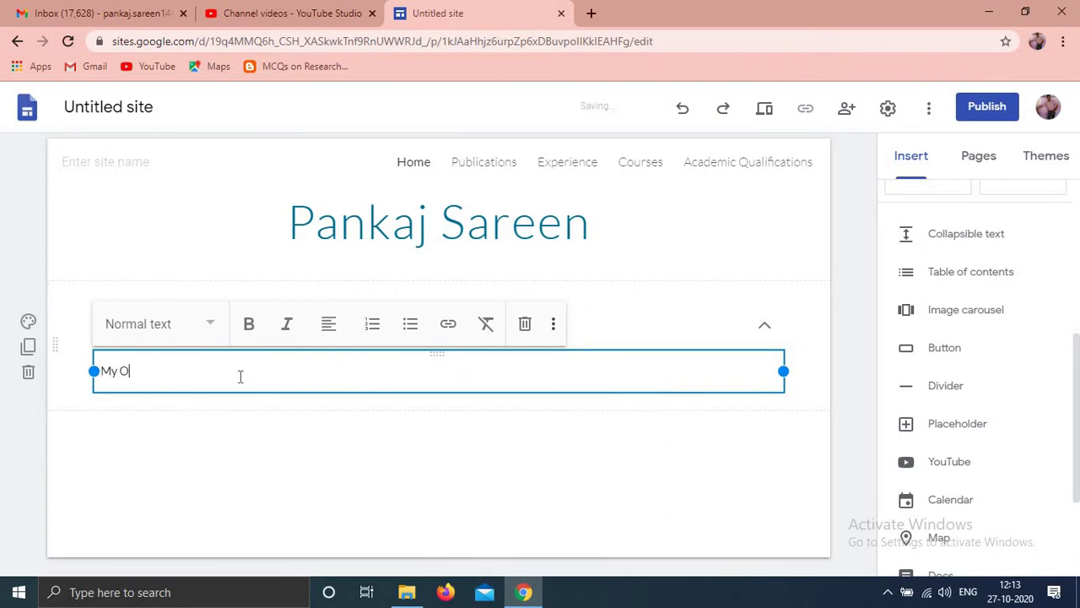
{"action": "type", "text": "Objective is to be a part of an orga"}
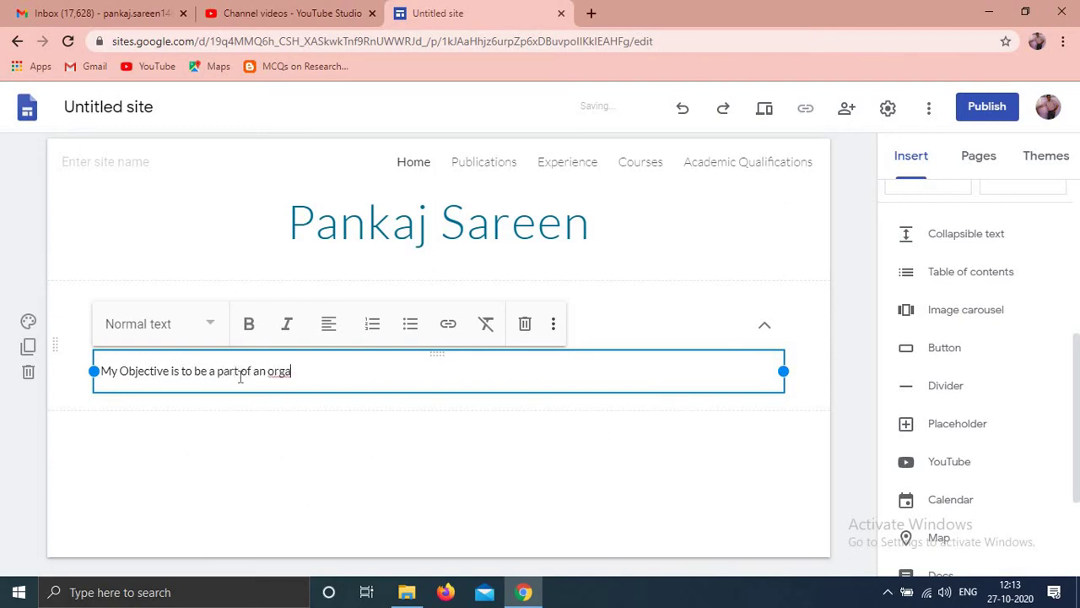
{"action": "type", "text": "nization"}
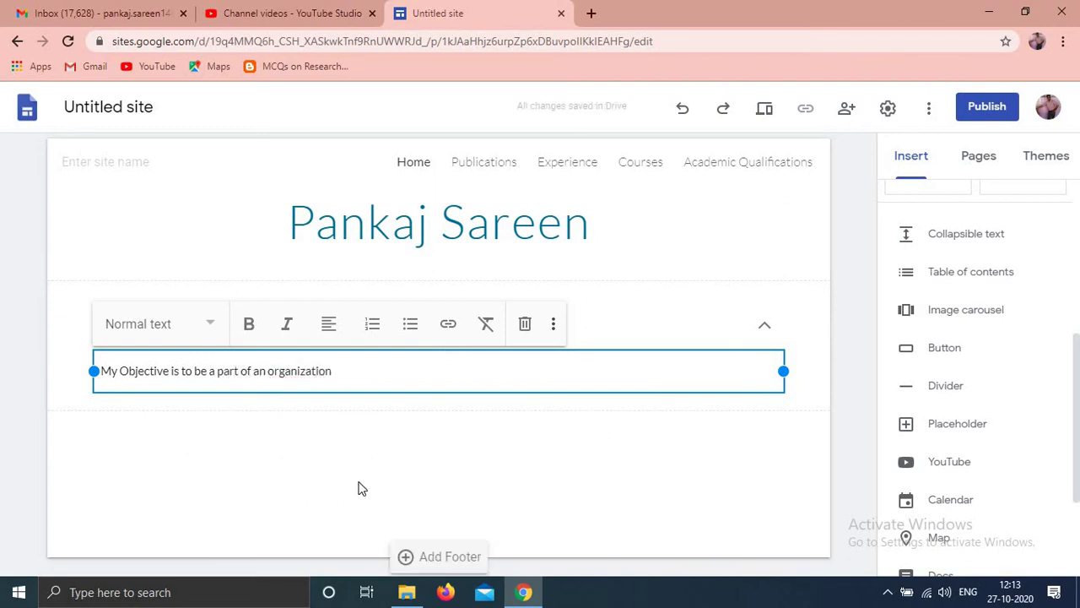
{"action": "left_click", "coordinate": [358, 482]}
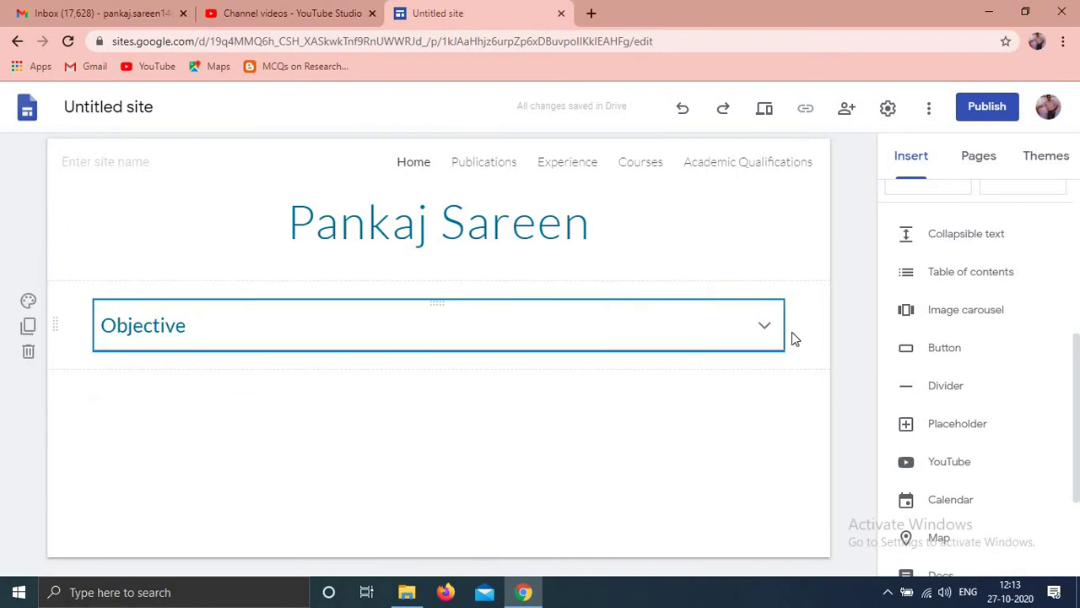
{"action": "left_click", "coordinate": [766, 335]}
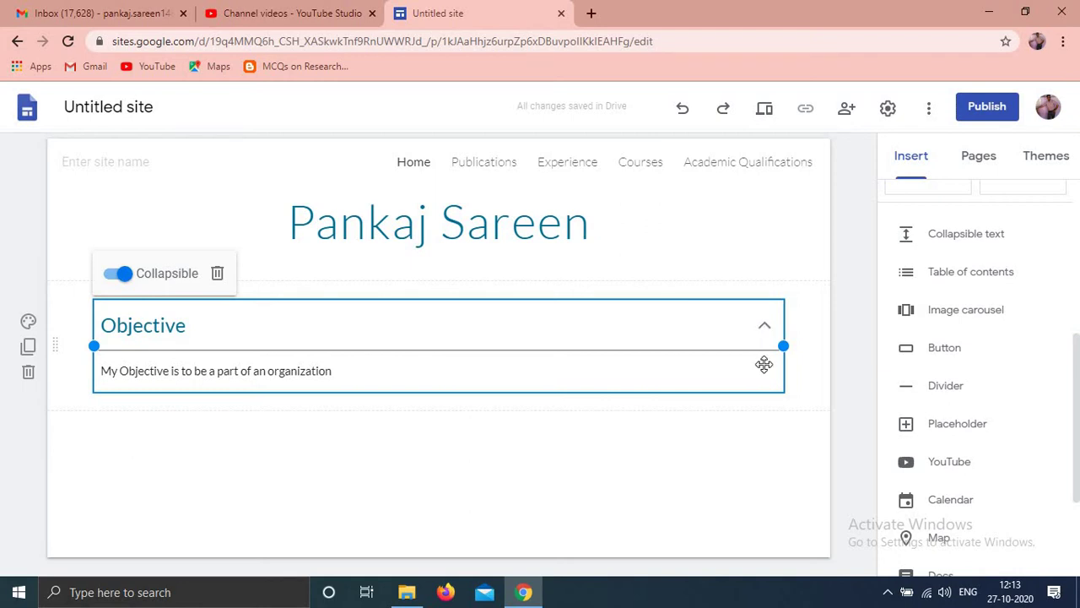
{"action": "left_click", "coordinate": [737, 433]}
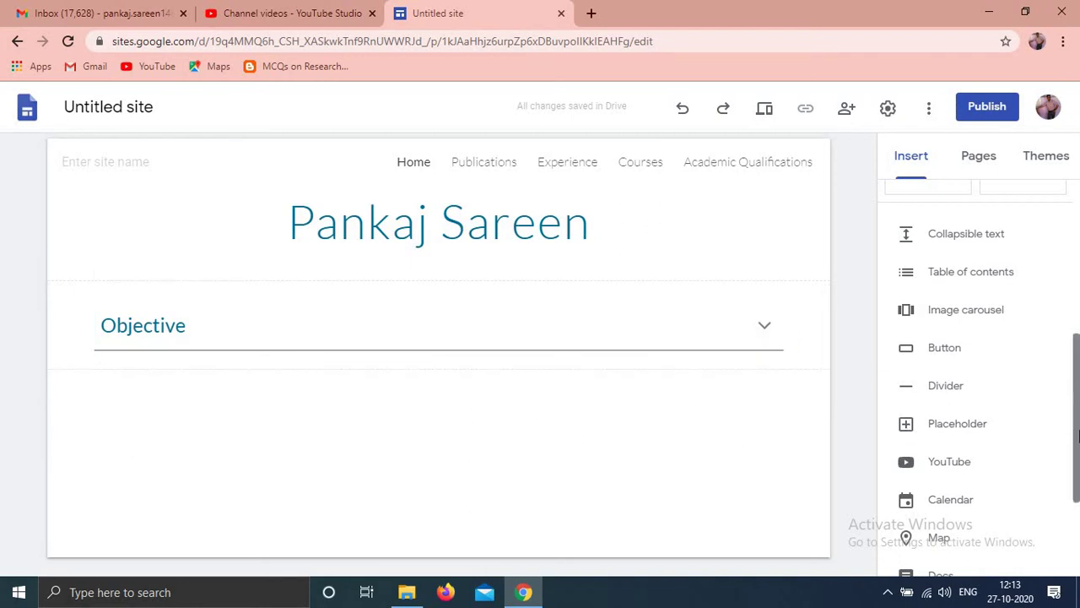
Insert the layout with four captioned images in a row below the Objective block.
{"action": "scroll", "coordinate": [1077, 435], "scroll_direction": "down", "scroll_amount": 2}
{"action": "scroll", "coordinate": [1075, 418], "scroll_direction": "up", "scroll_amount": 1}
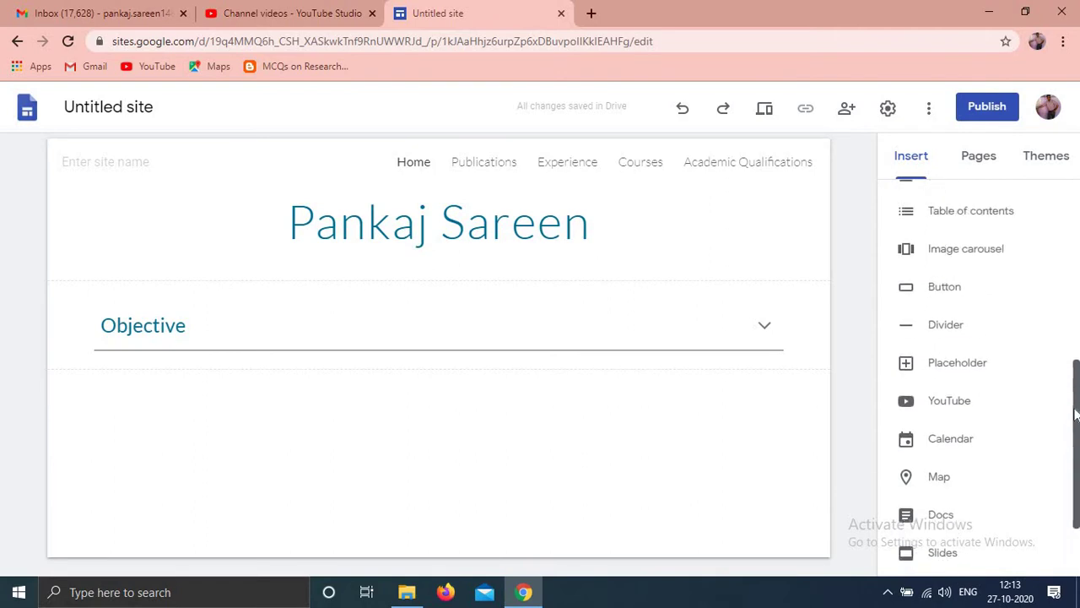
{"action": "scroll", "coordinate": [1075, 413], "scroll_direction": "up", "scroll_amount": 1}
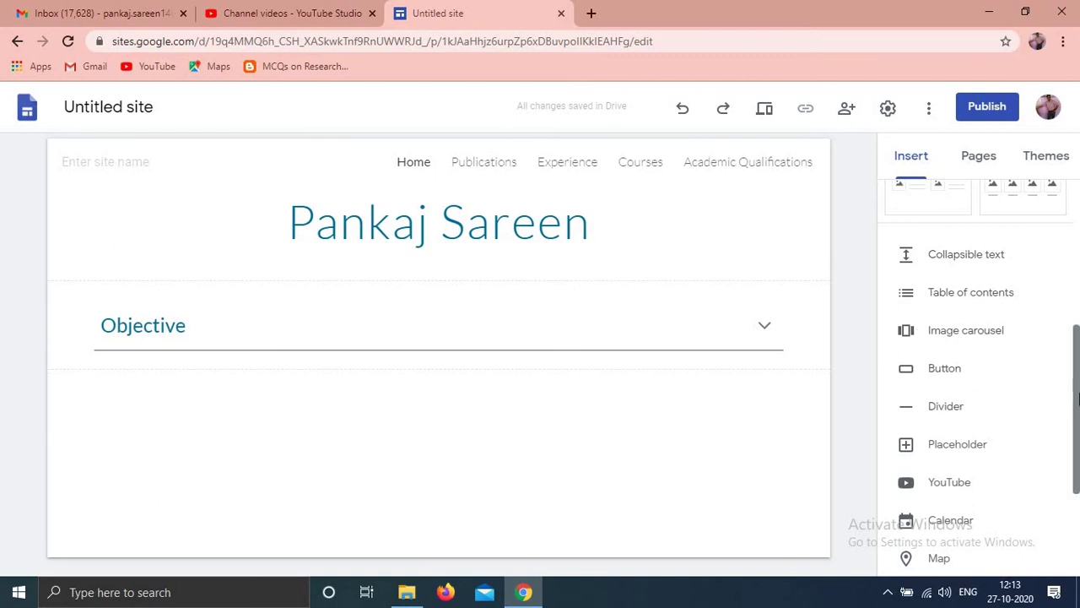
{"action": "left_click_drag", "start_coordinate": [1076, 397], "coordinate": [1077, 456]}
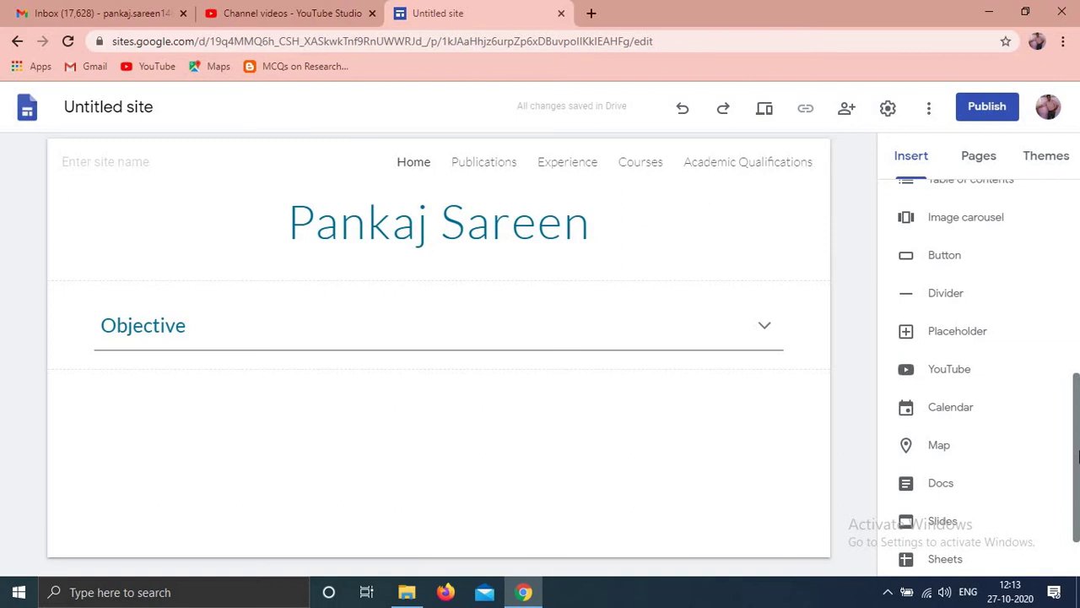
{"action": "left_click_drag", "start_coordinate": [1077, 456], "coordinate": [1075, 296]}
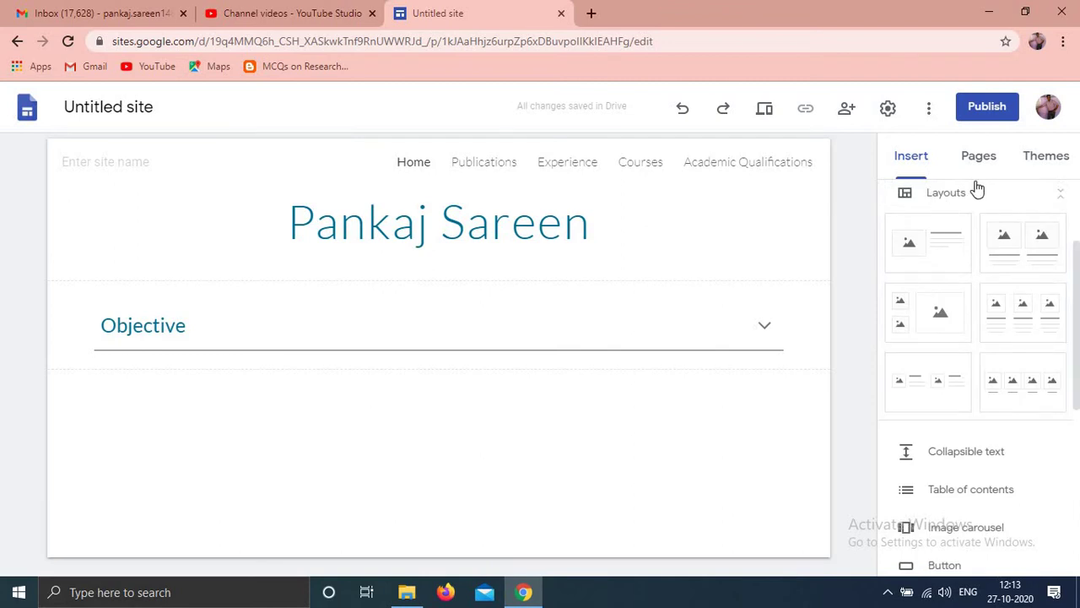
{"action": "left_click", "coordinate": [1011, 381]}
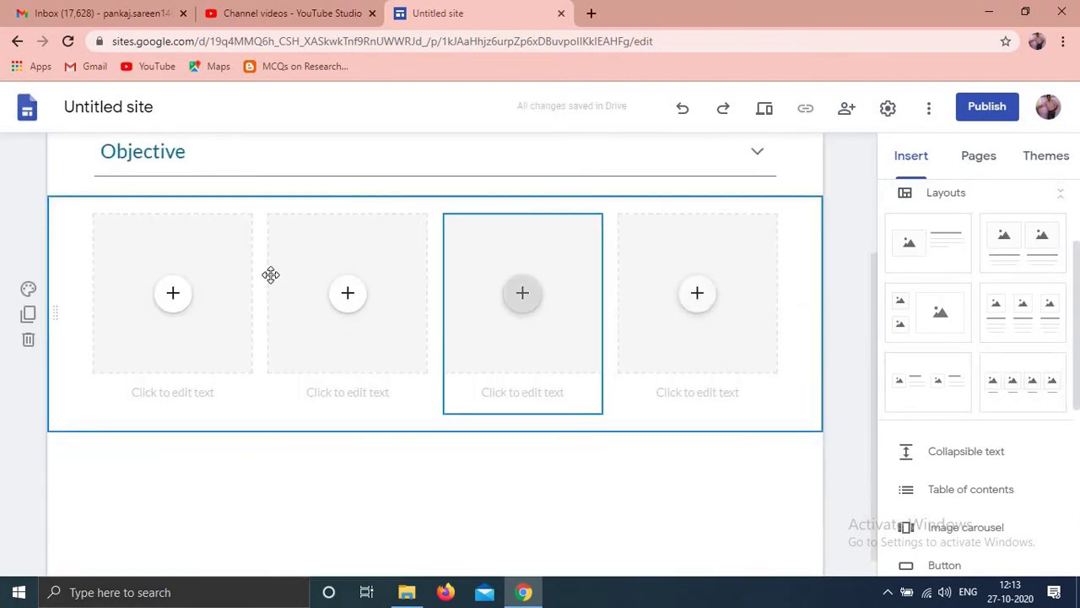
Look at the content options offered by the image placeholders in the four-column layout.
{"action": "left_click", "coordinate": [177, 297]}
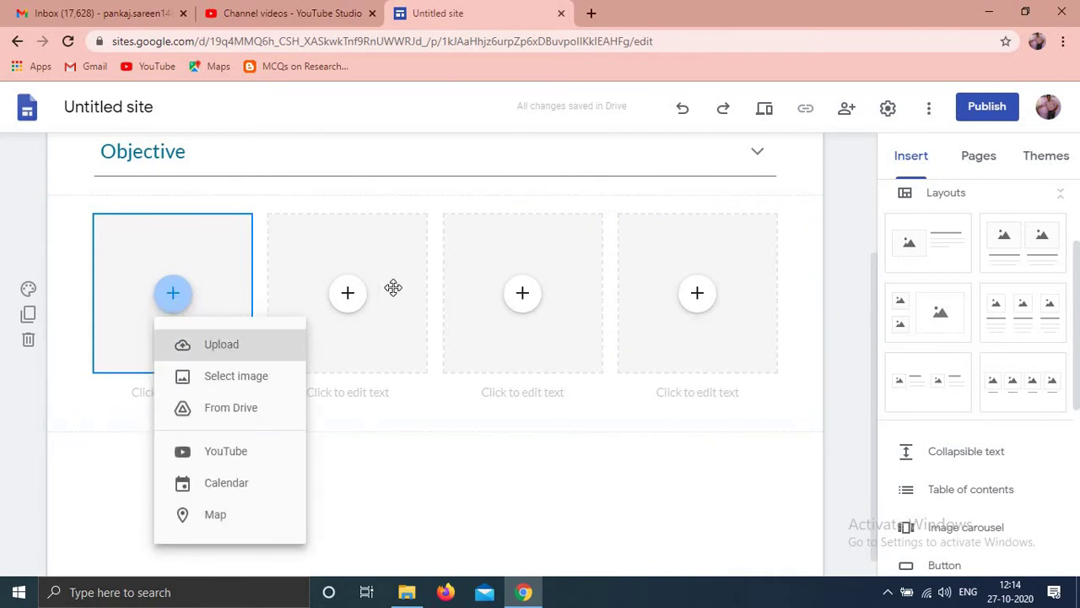
{"action": "left_click", "coordinate": [350, 297]}
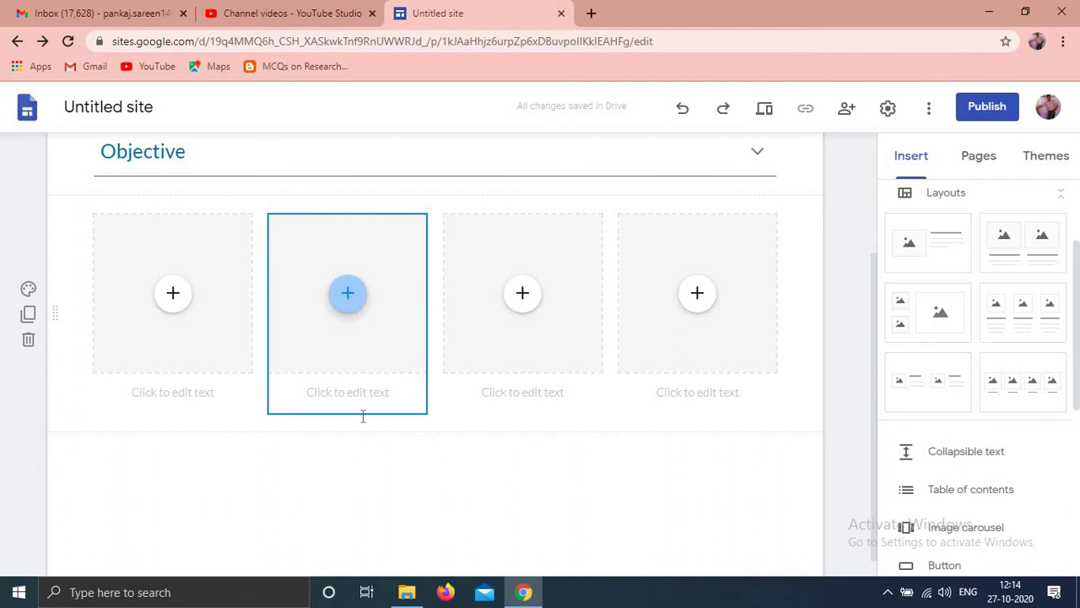
{"action": "left_click", "coordinate": [413, 469]}
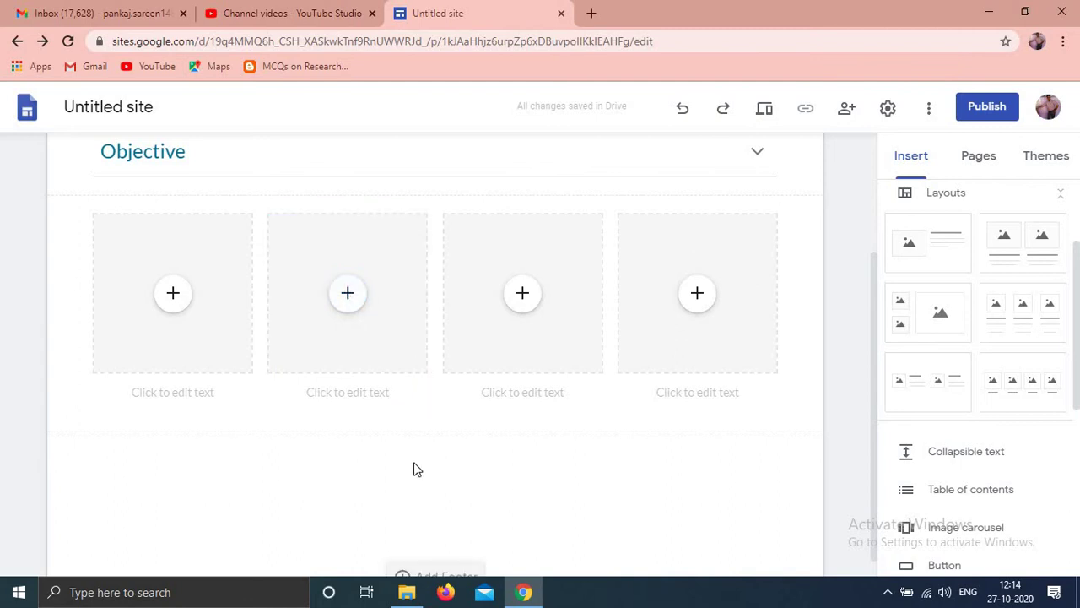
{"action": "left_click", "coordinate": [704, 300]}
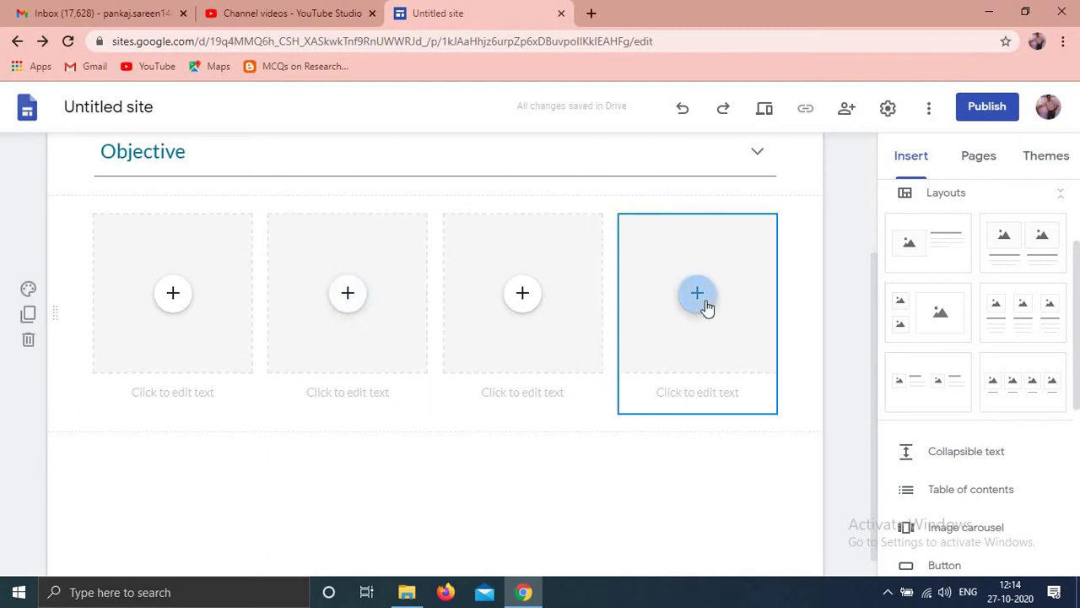
Insert a second collapsible text block below the four-image layout and open its heading for editing.
{"action": "scroll", "coordinate": [984, 411], "scroll_direction": "down", "scroll_amount": 3}
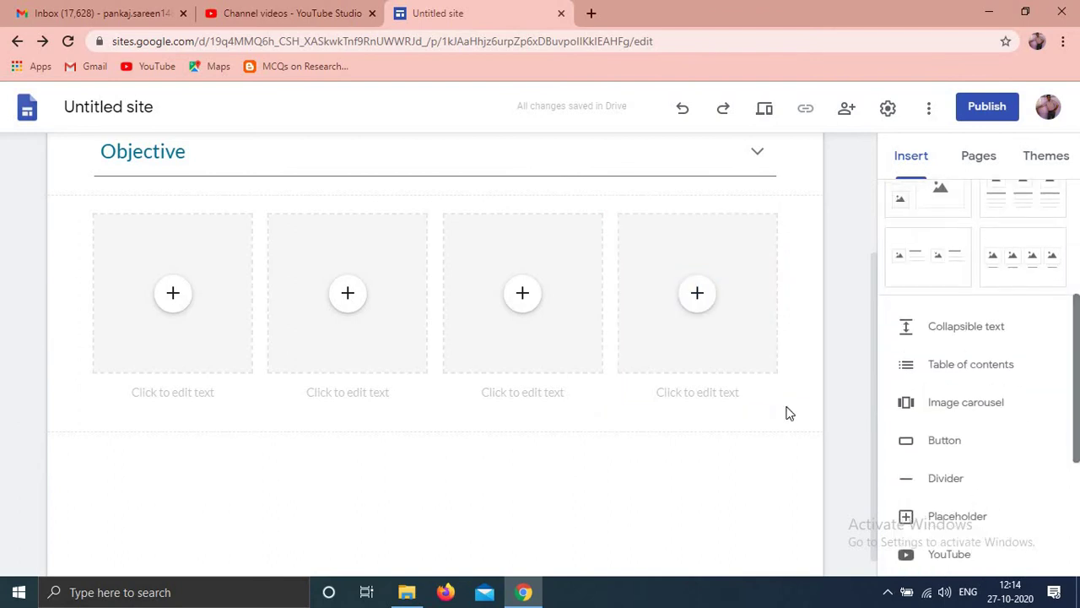
{"action": "left_click", "coordinate": [616, 432]}
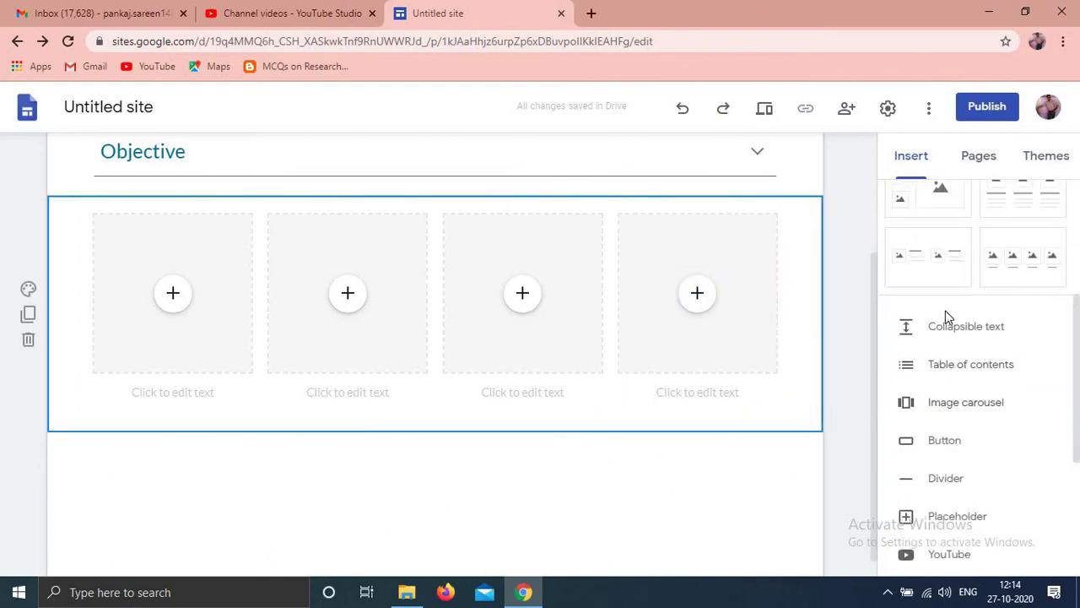
{"action": "left_click", "coordinate": [945, 333]}
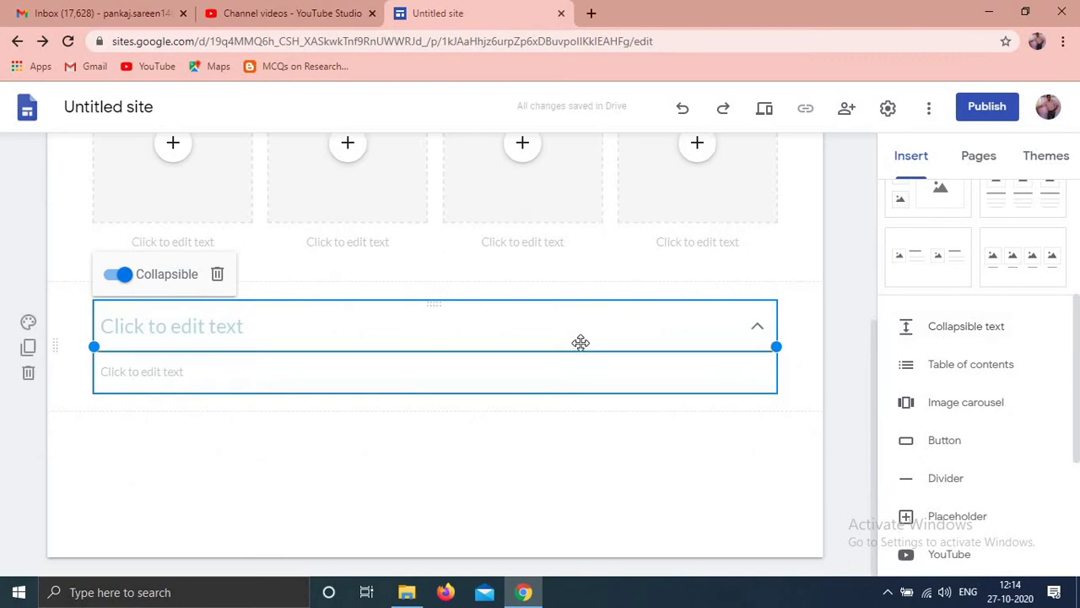
{"action": "left_click", "coordinate": [224, 333]}
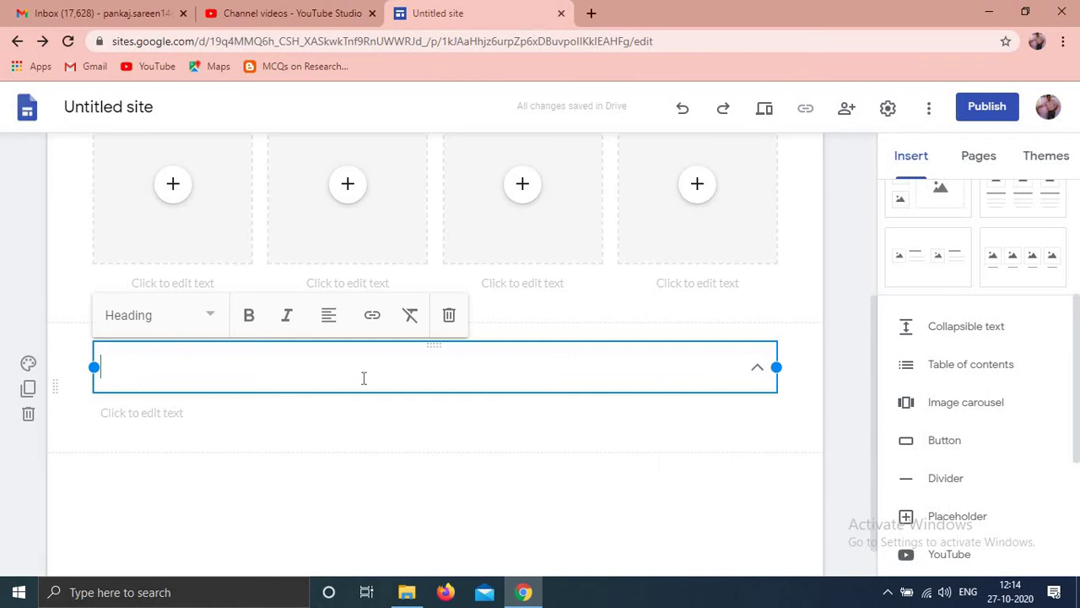
Go to sites.google.com alongside the current site and open the owner's existing profile site from the recent sites.
{"action": "left_click", "coordinate": [591, 13]}
{"action": "type", "text": "sites.google.com"}
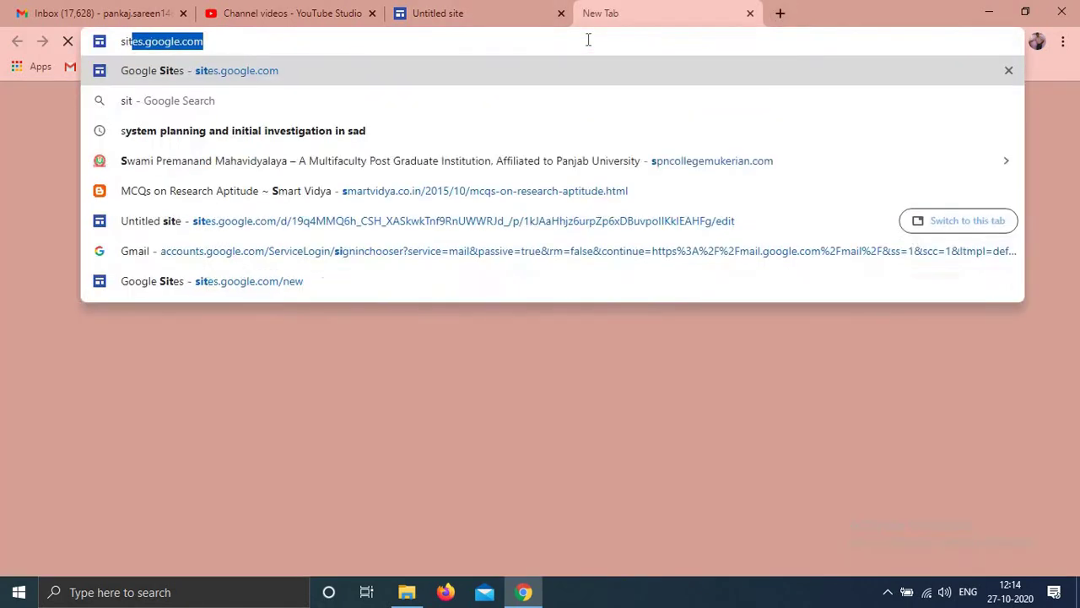
{"action": "key", "text": "Return"}
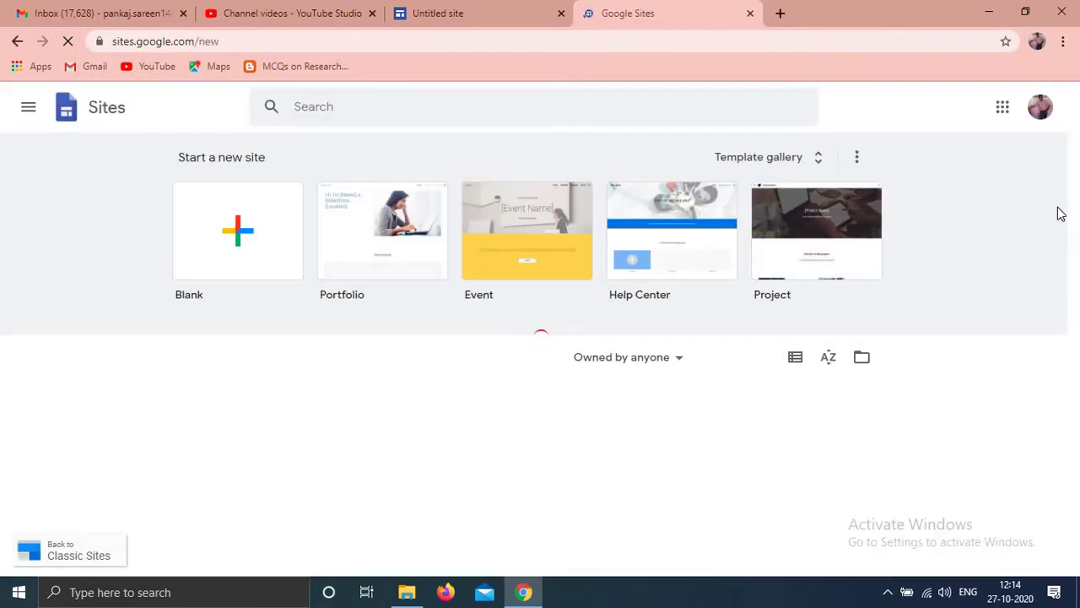
{"action": "scroll", "coordinate": [1017, 293], "scroll_direction": "down", "scroll_amount": 2}
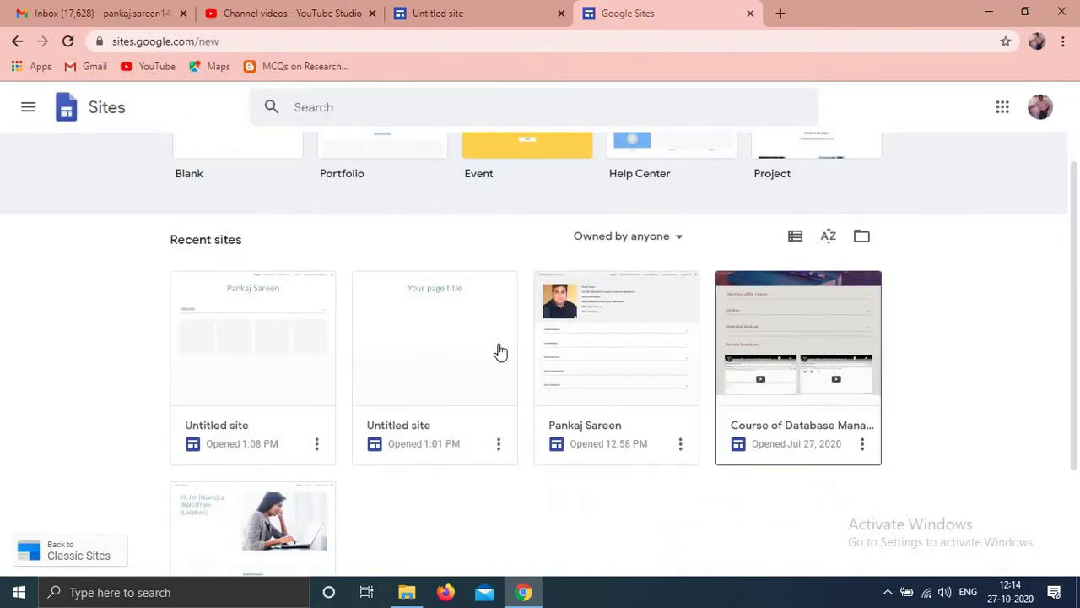
{"action": "left_click", "coordinate": [592, 348]}
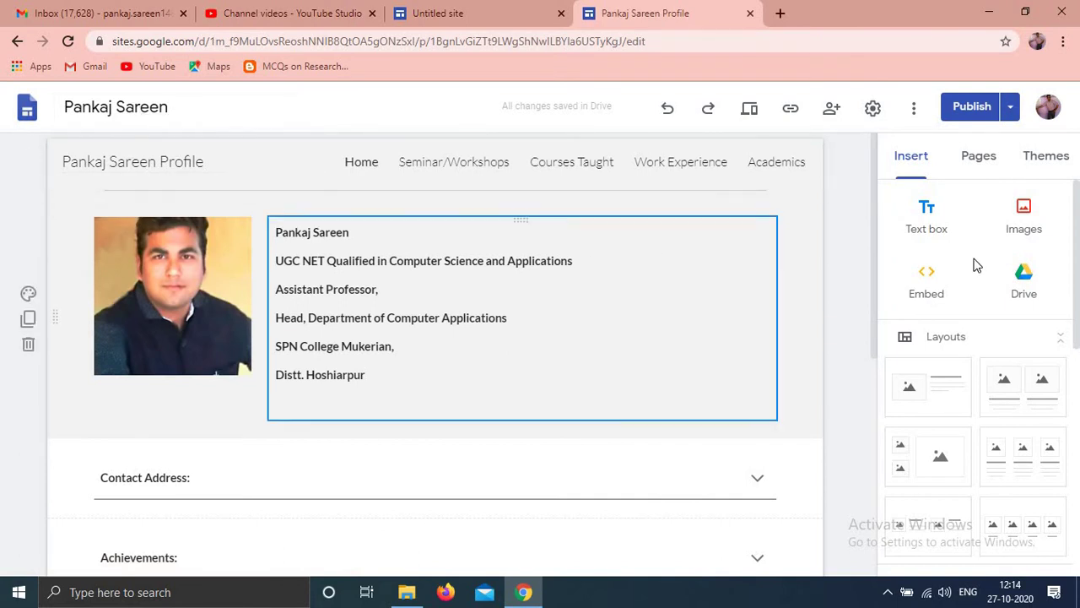
Examine the collapsible sections on the existing profile site's home page and return to the untitled site.
{"action": "scroll", "coordinate": [974, 270], "scroll_direction": "down", "scroll_amount": 1}
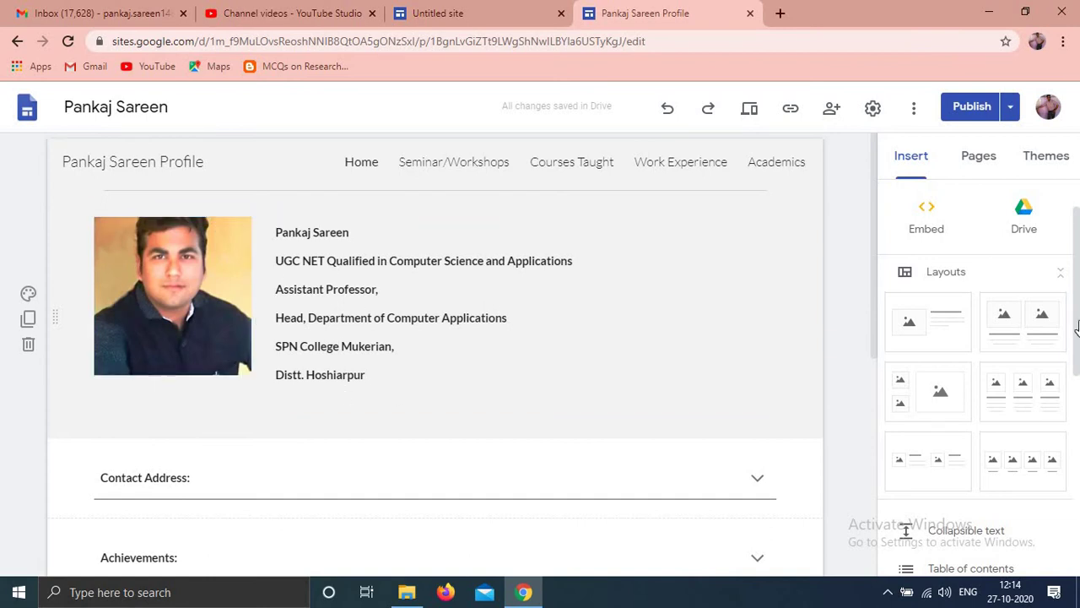
{"action": "scroll", "coordinate": [1078, 475], "scroll_direction": "down", "scroll_amount": 2}
{"action": "scroll", "coordinate": [1078, 475], "scroll_direction": "down", "scroll_amount": 2}
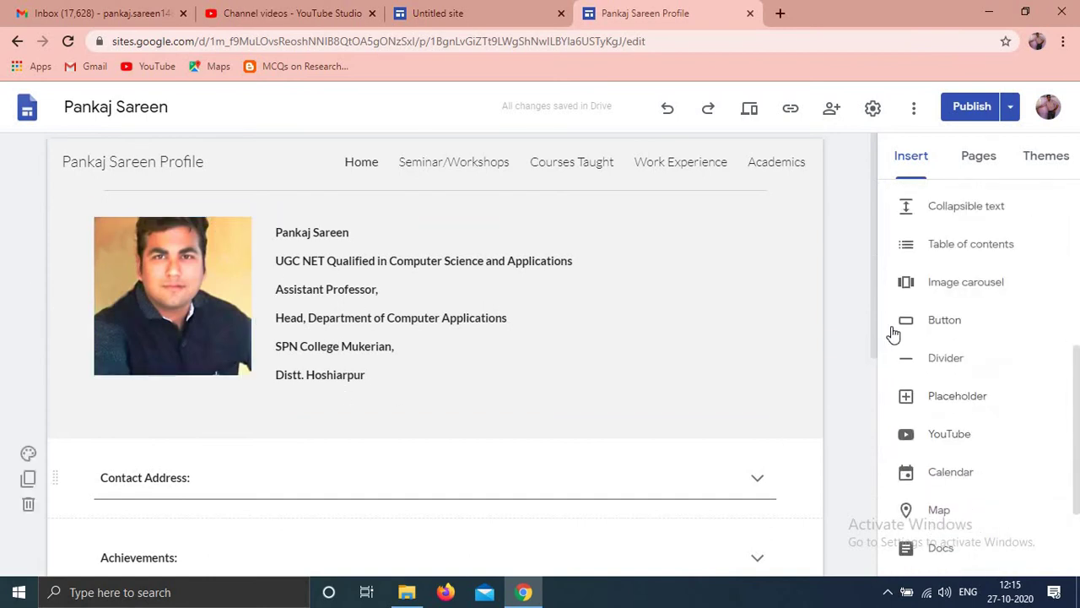
{"action": "scroll", "coordinate": [879, 412], "scroll_direction": "down", "scroll_amount": 1}
{"action": "scroll", "coordinate": [879, 412], "scroll_direction": "down", "scroll_amount": 4}
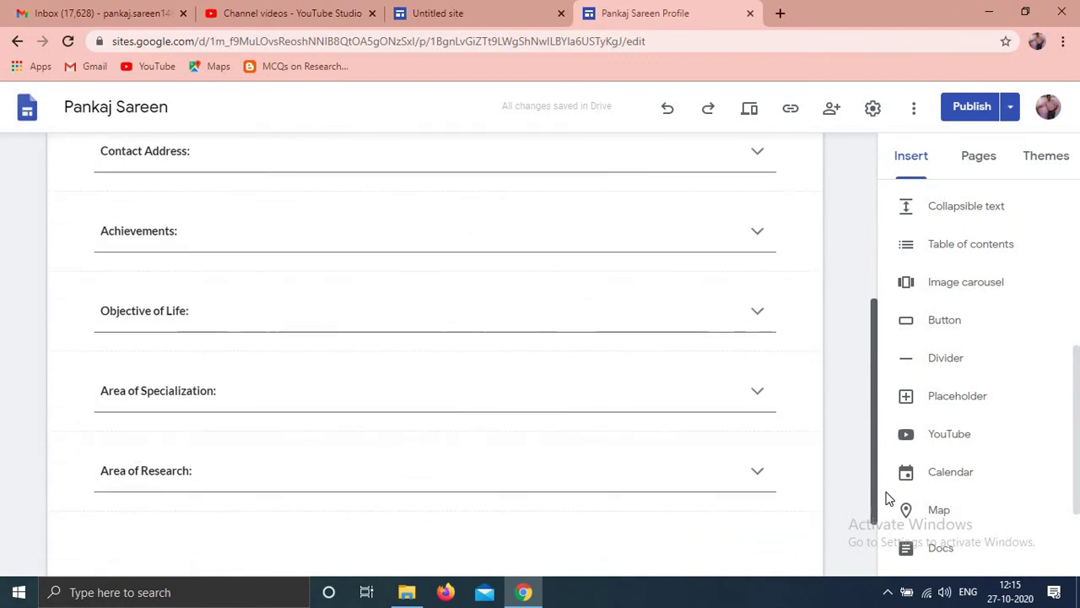
{"action": "scroll", "coordinate": [885, 489], "scroll_direction": "up", "scroll_amount": 1}
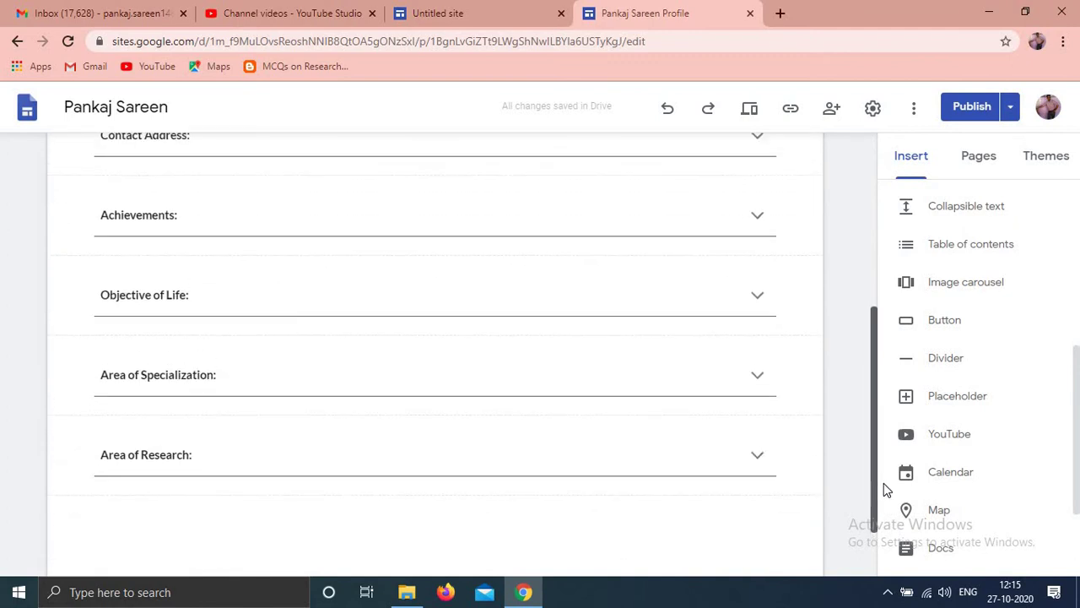
{"action": "left_click", "coordinate": [454, 12]}
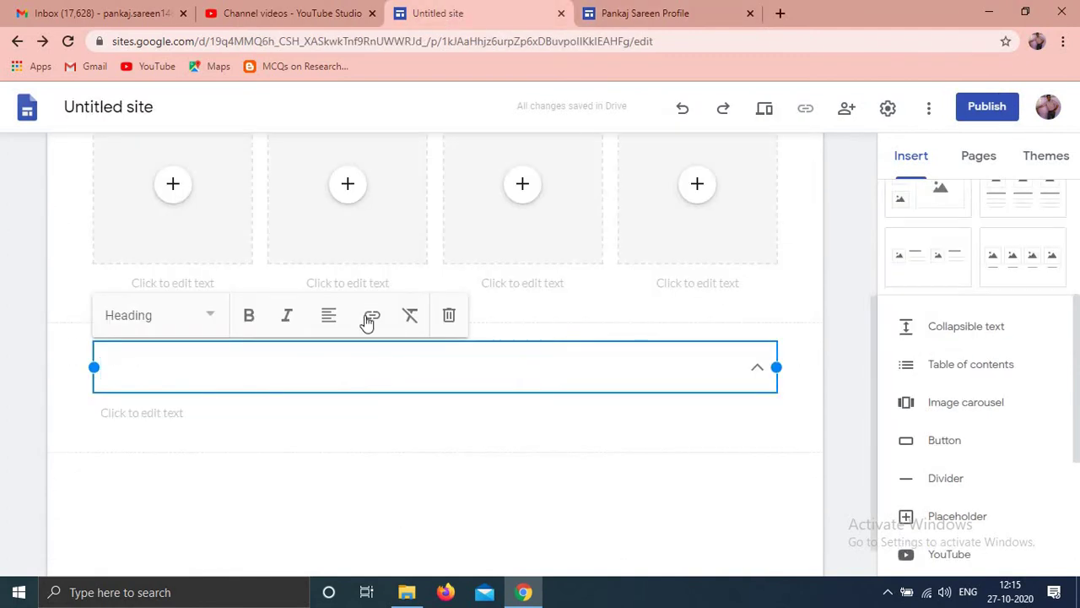
Examine the expanded Contact Address section on the existing profile site and return to the untitled site.
{"action": "left_click", "coordinate": [680, 10]}
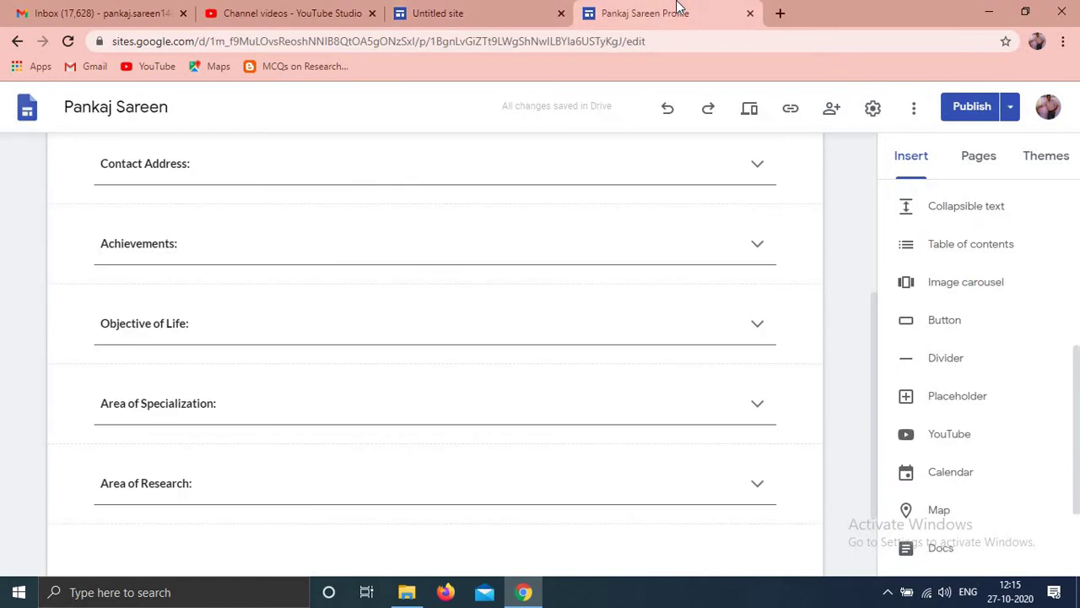
{"action": "left_click", "coordinate": [205, 174]}
{"action": "left_click", "coordinate": [199, 173]}
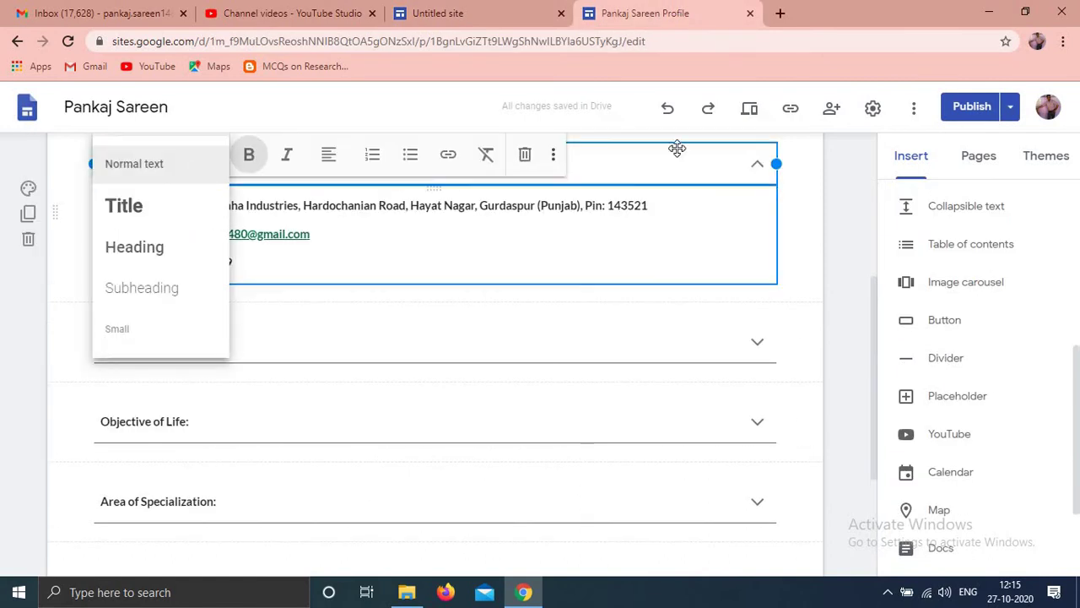
{"action": "left_click", "coordinate": [756, 170]}
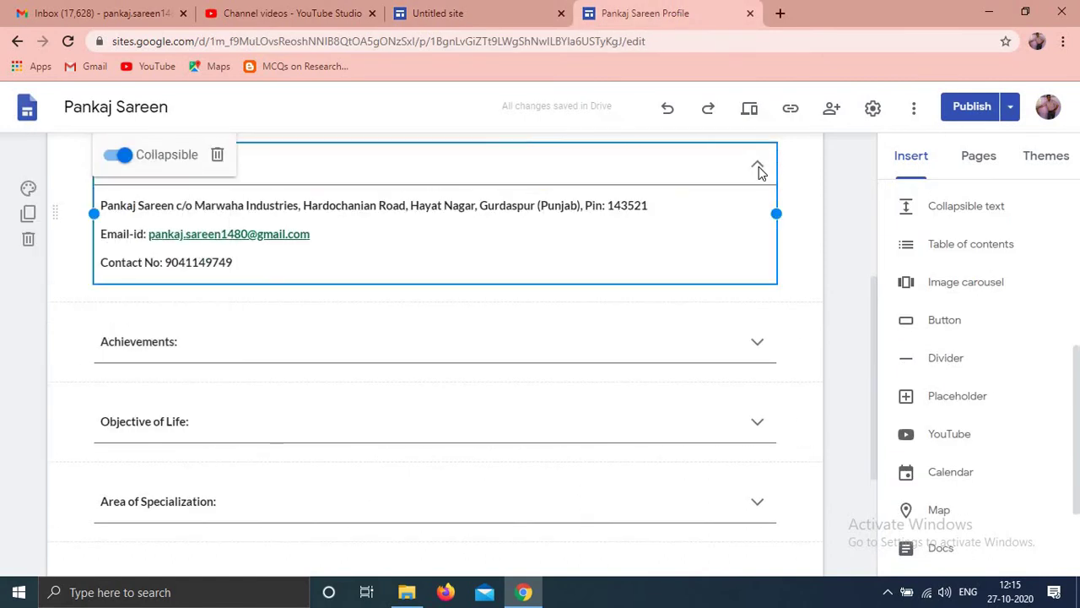
{"action": "left_click", "coordinate": [474, 8]}
Title the new collapsible block "Contact Address" and enter the owner's address as its body text.
{"action": "type", "text": "Co"}
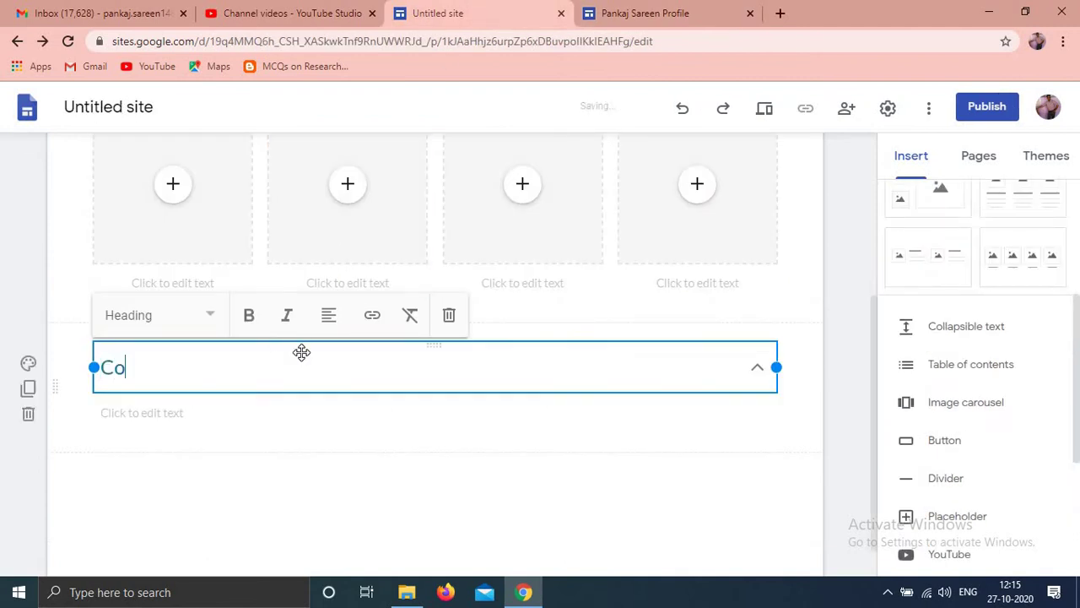
{"action": "type", "text": "ntact Add"}
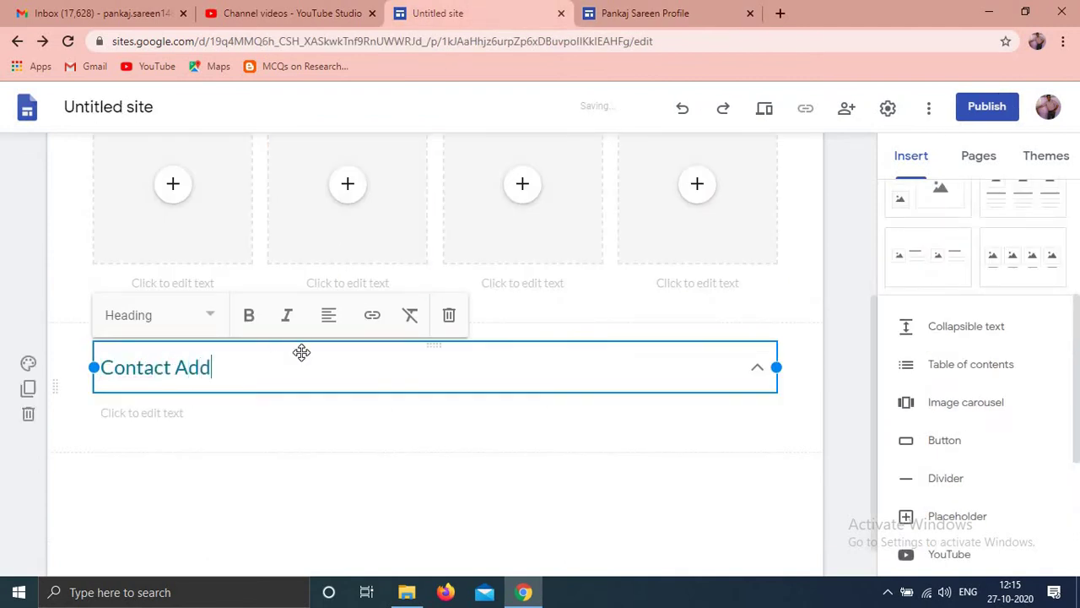
{"action": "type", "text": "ress"}
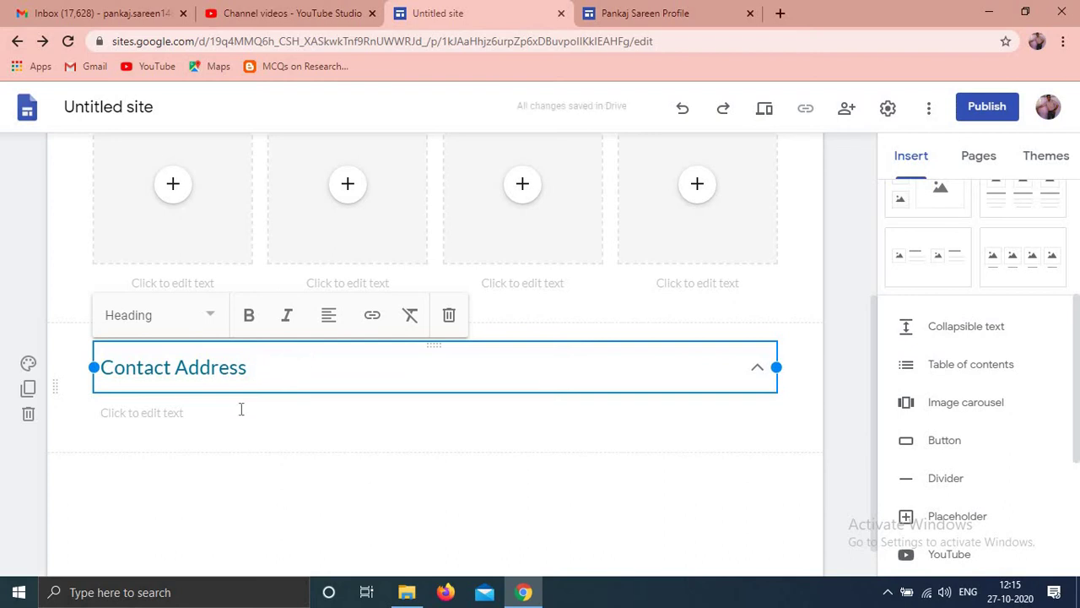
{"action": "left_click", "coordinate": [223, 414]}
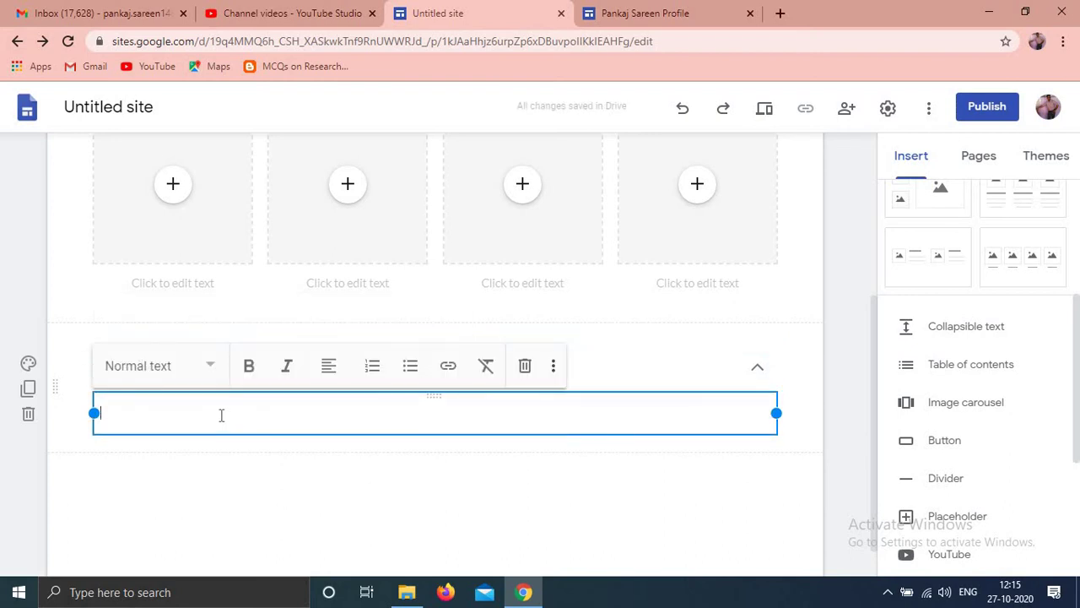
{"action": "type", "text": "Mukerian, P"}
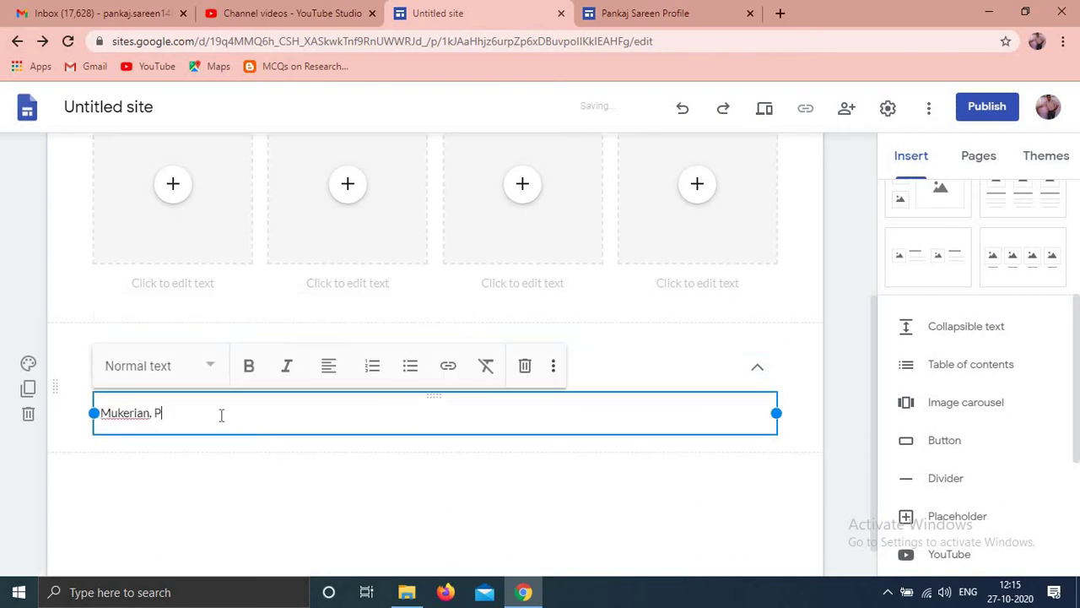
{"action": "type", "text": "unjab"}
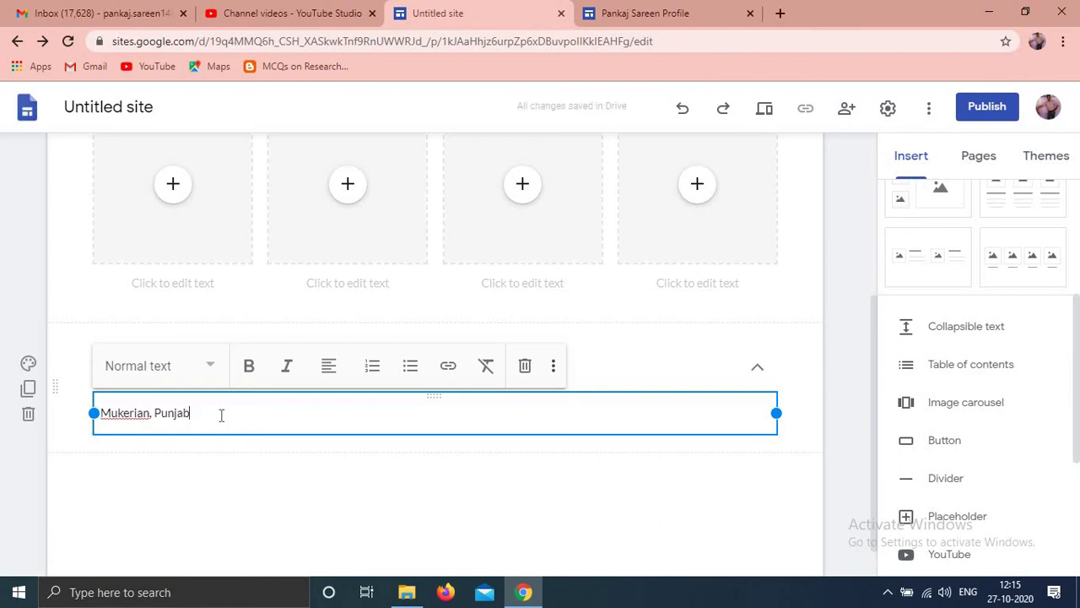
{"action": "left_click", "coordinate": [241, 481]}
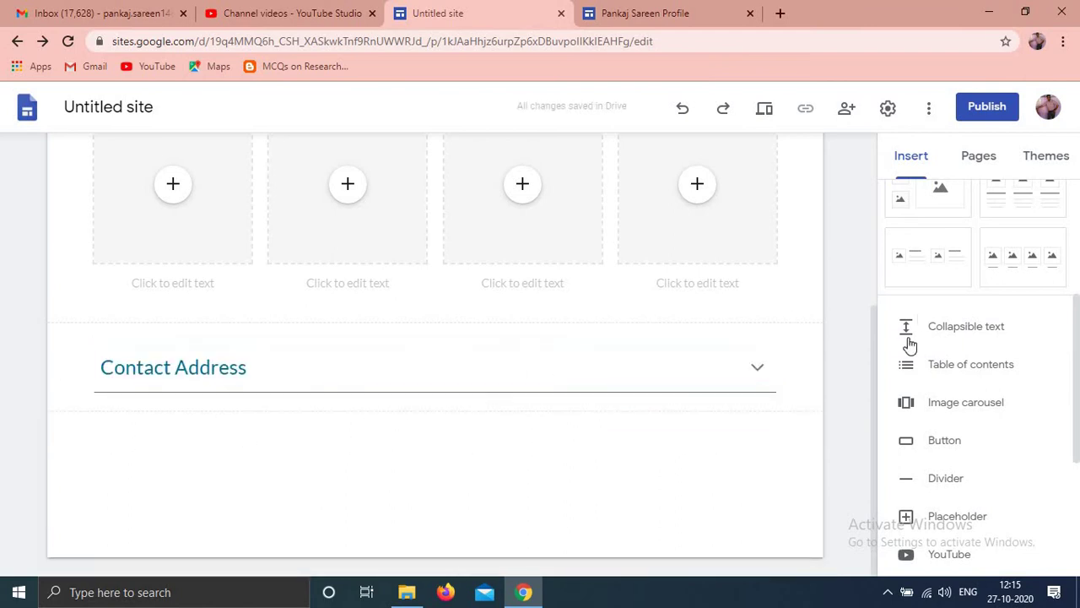
Try out a table of contents on the Home page and remove it again.
{"action": "left_click", "coordinate": [948, 377]}
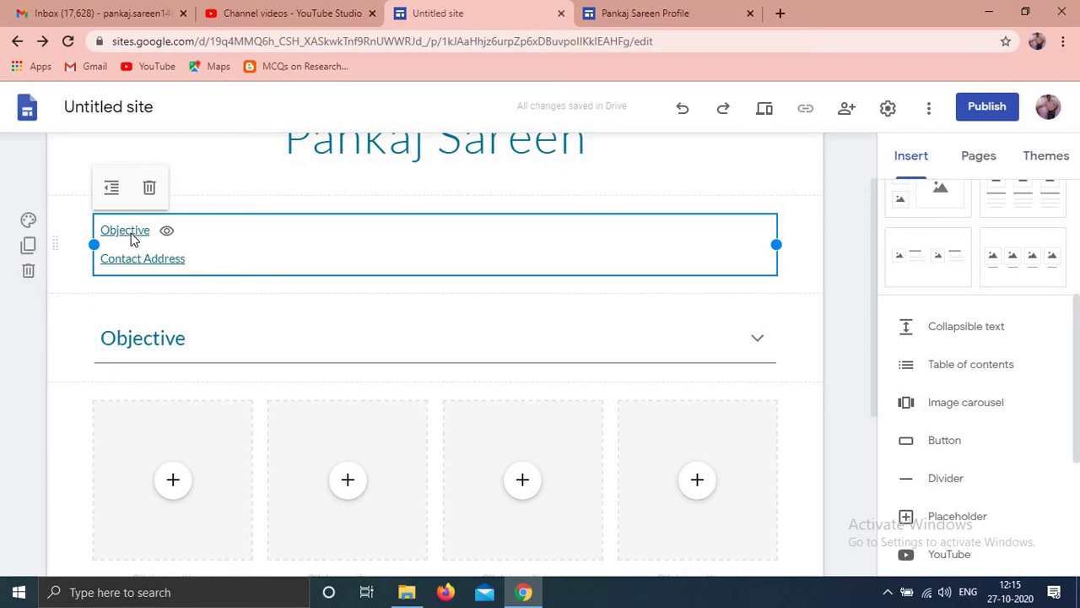
{"action": "left_click", "coordinate": [149, 188]}
Insert the uploaded YouTube video "Hashing Explained" below the Contact Address section on the Home page.
{"action": "left_click_drag", "start_coordinate": [1078, 329], "coordinate": [1077, 458]}
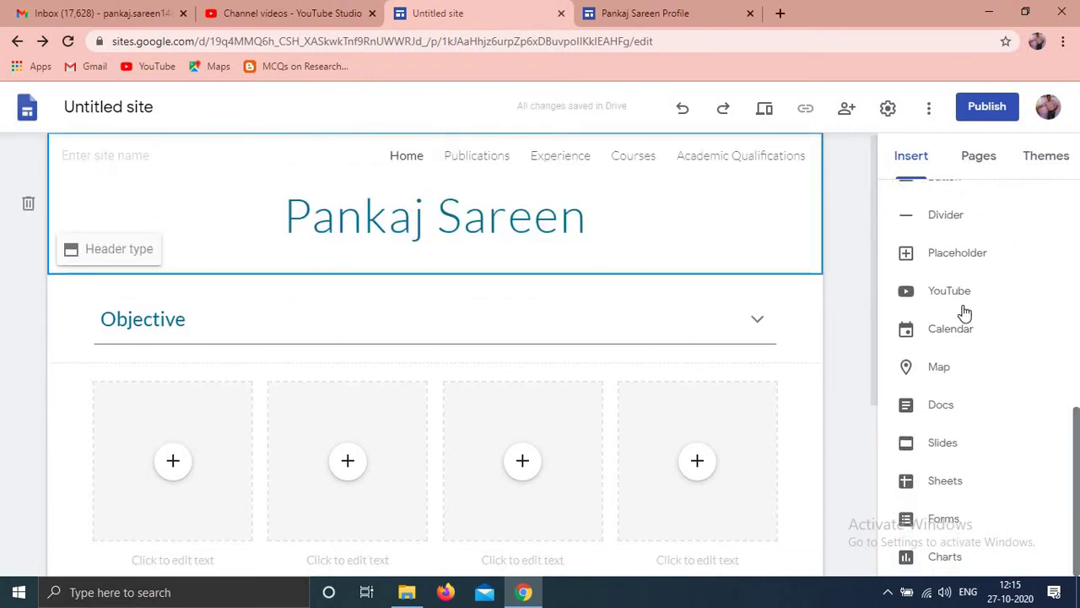
{"action": "left_click_drag", "start_coordinate": [875, 348], "coordinate": [848, 545]}
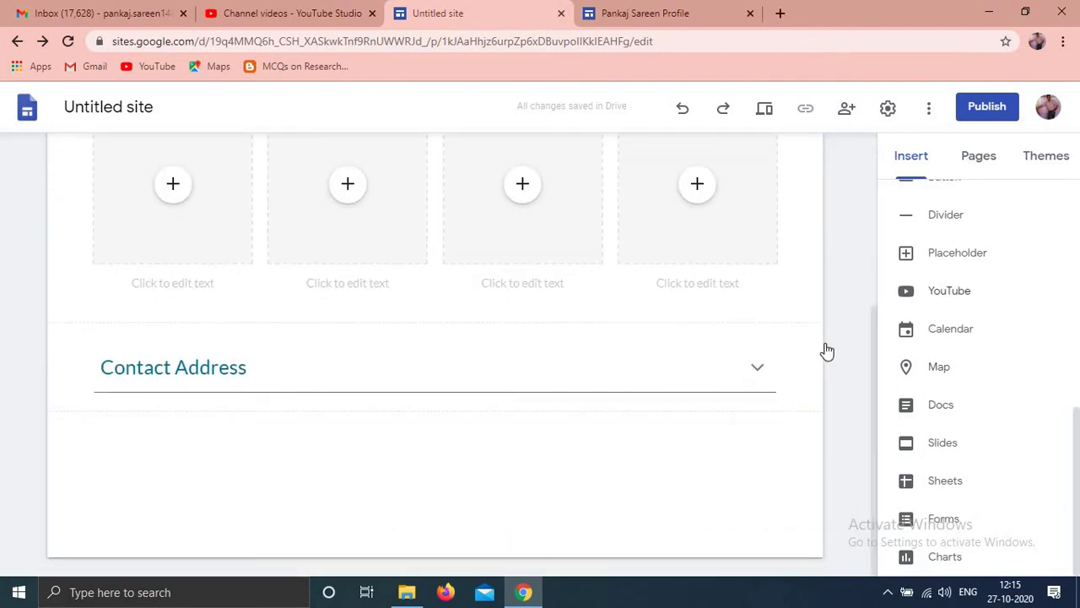
{"action": "left_click", "coordinate": [935, 296]}
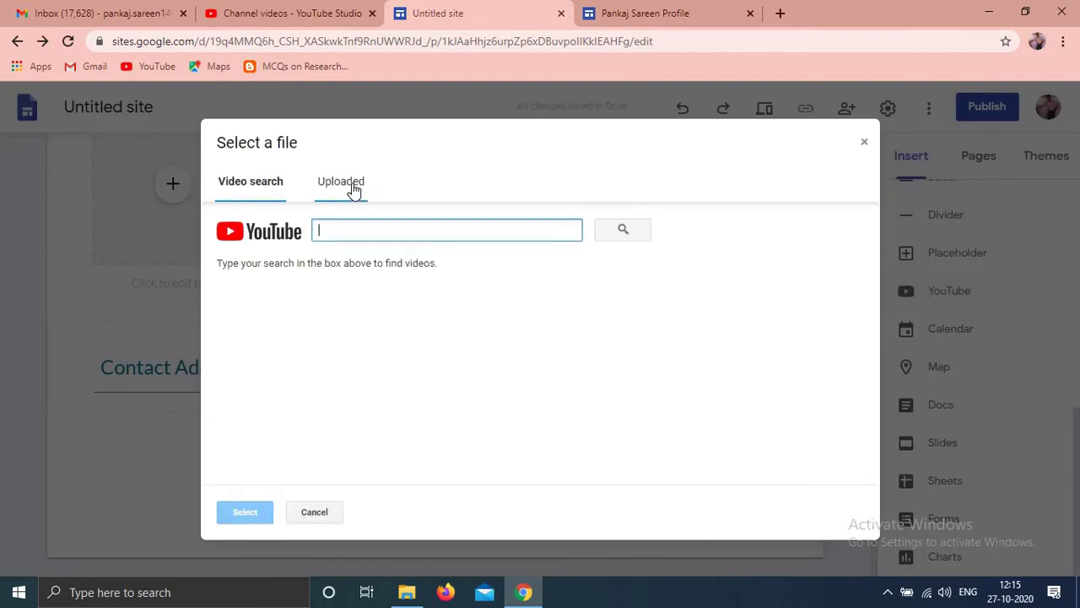
{"action": "left_click", "coordinate": [355, 189]}
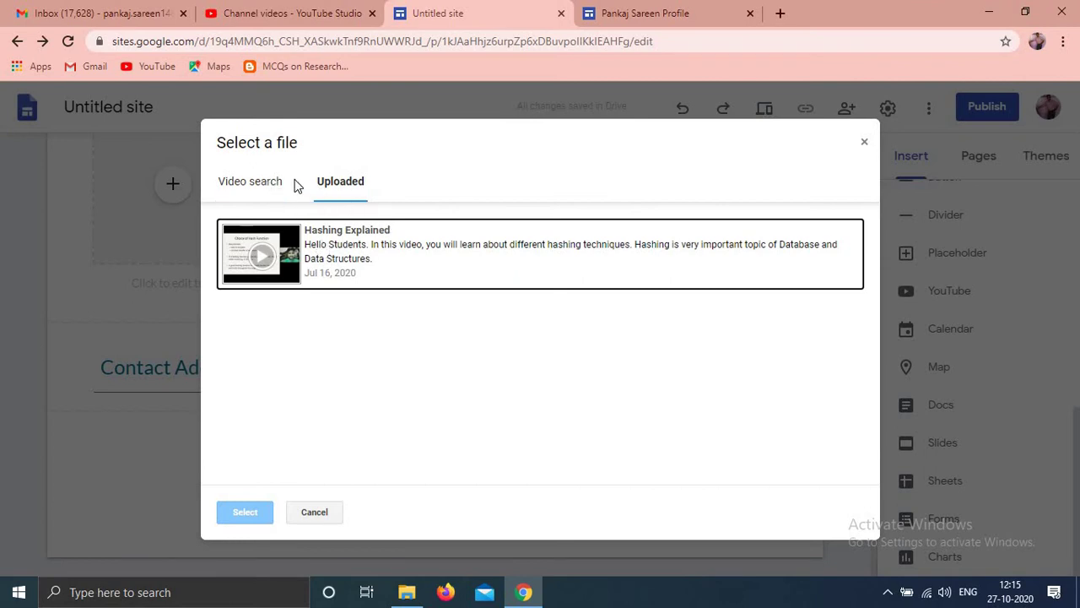
{"action": "left_click", "coordinate": [267, 194]}
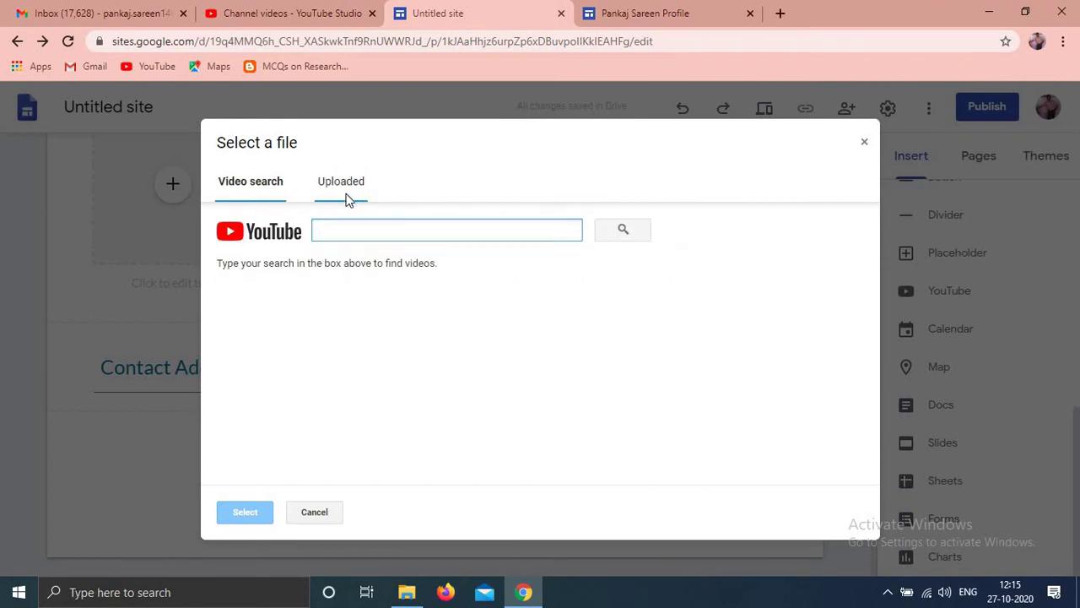
{"action": "left_click", "coordinate": [348, 192]}
{"action": "left_click", "coordinate": [338, 259]}
{"action": "left_click", "coordinate": [246, 513]}
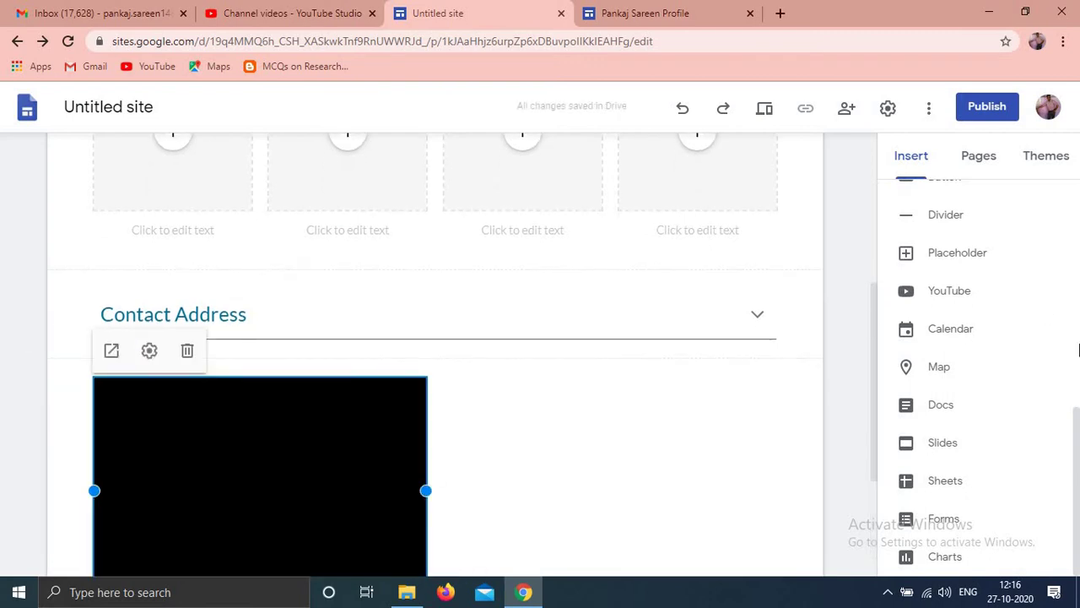
{"action": "left_click", "coordinate": [603, 474]}
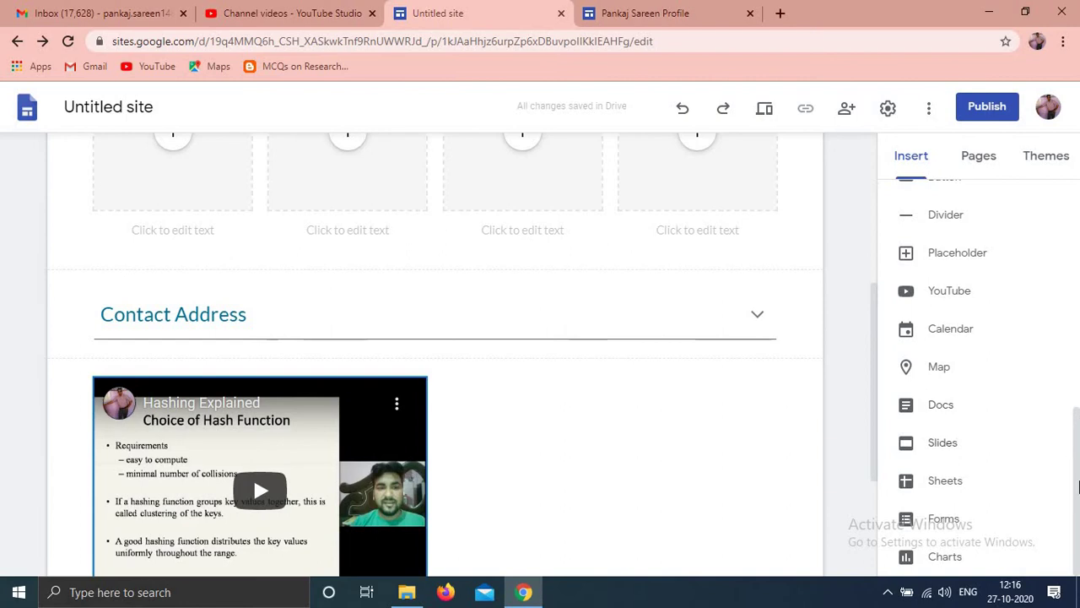
{"action": "left_click_drag", "start_coordinate": [1077, 484], "coordinate": [1077, 486]}
{"action": "mouse_move", "coordinate": [1077, 509]}
{"action": "left_mouse_down"}
{"action": "mouse_move", "coordinate": [1077, 484]}
{"action": "mouse_move", "coordinate": [1077, 497]}
{"action": "left_mouse_up"}
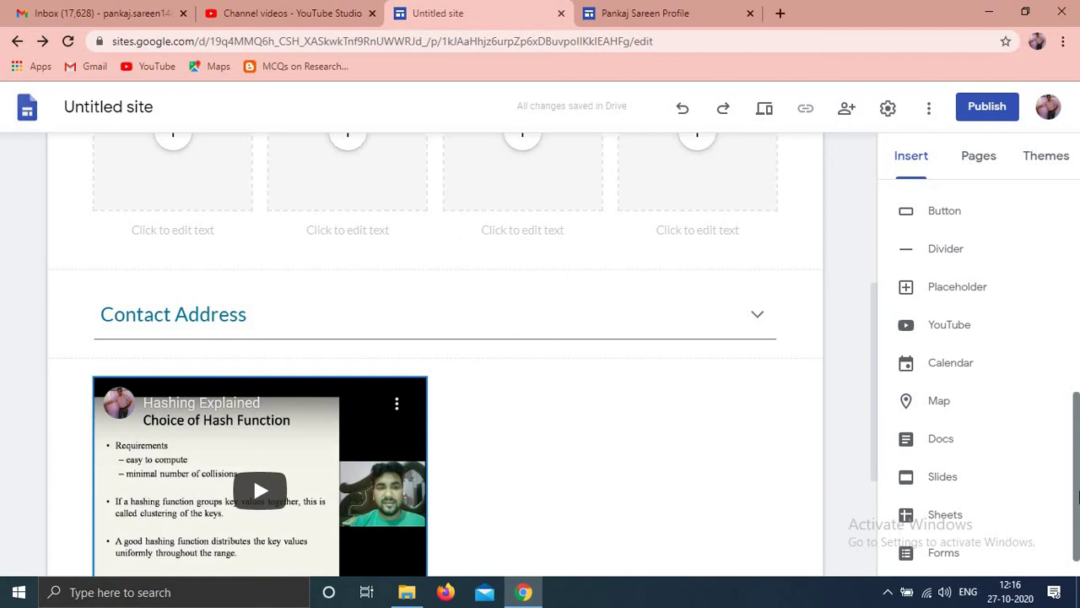
{"action": "left_click_drag", "start_coordinate": [1078, 498], "coordinate": [1076, 276]}
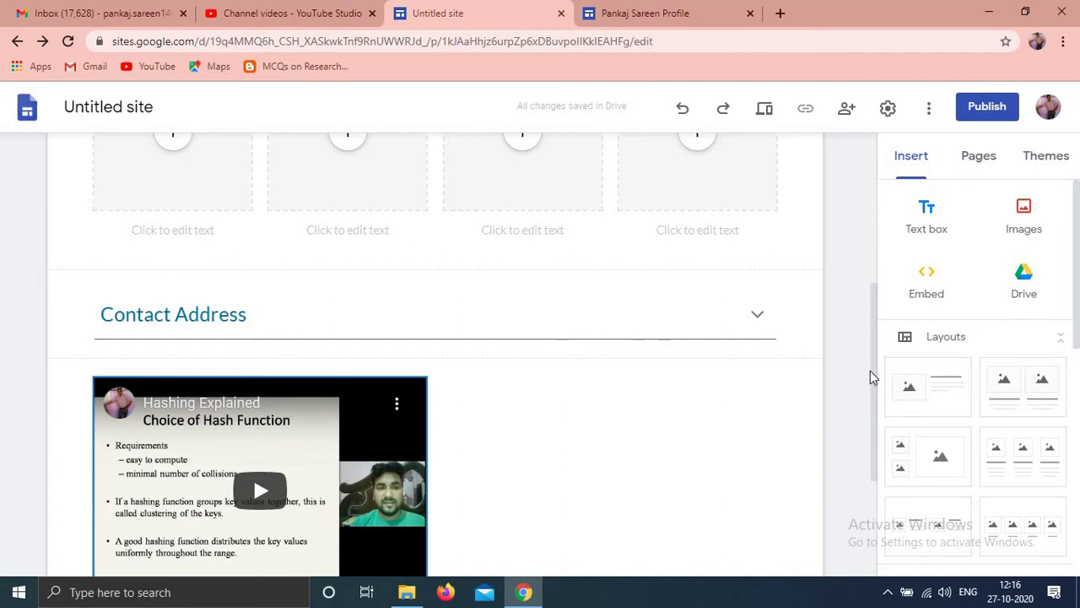
Open the Publications page and insert a text box below its title.
{"action": "left_click_drag", "start_coordinate": [872, 291], "coordinate": [869, 125]}
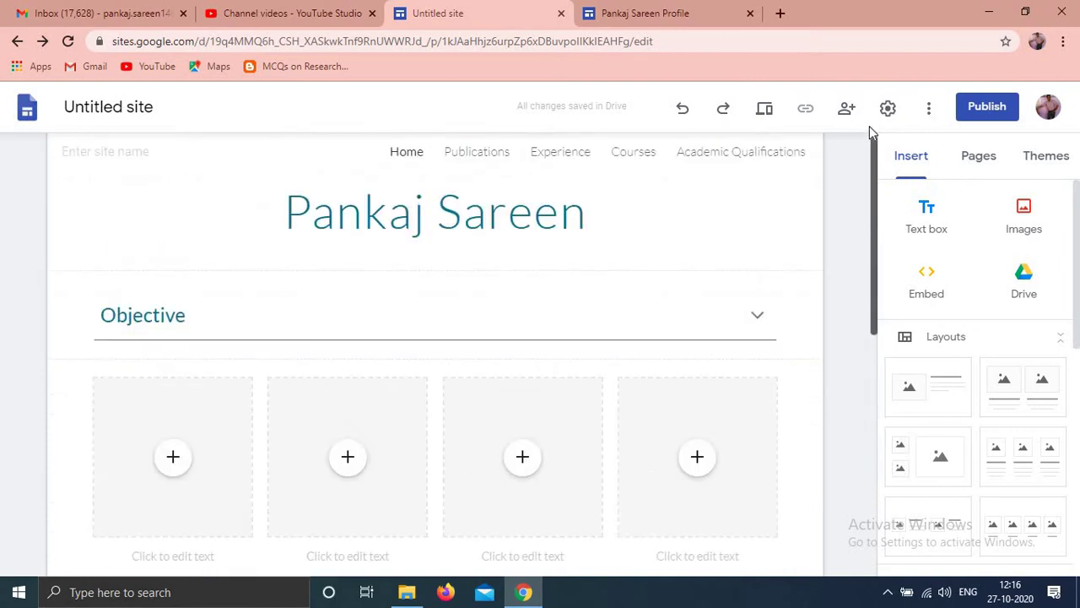
{"action": "left_click", "coordinate": [470, 166]}
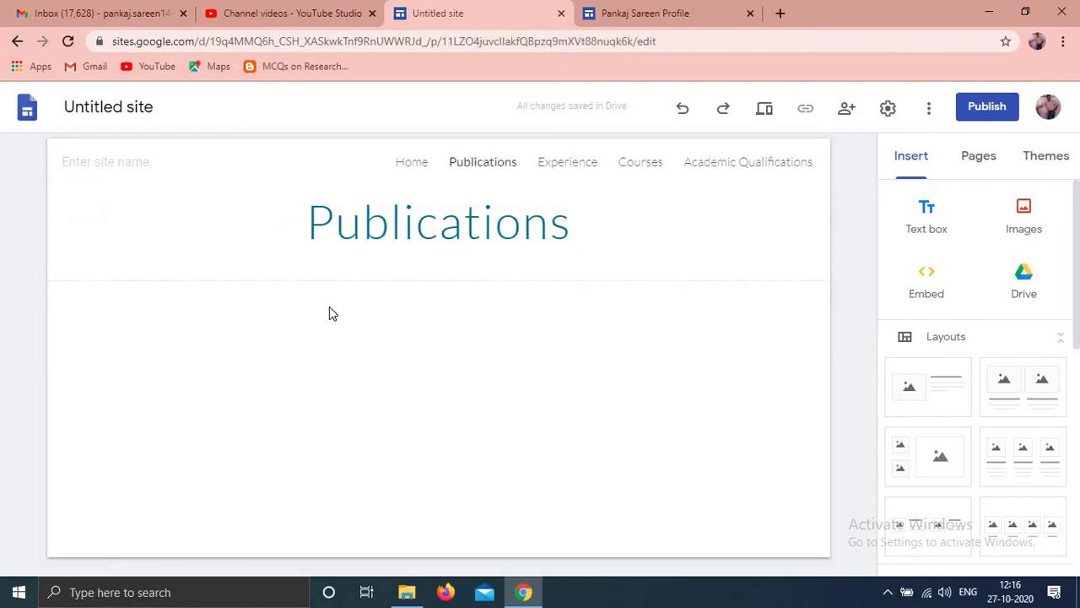
{"action": "left_click_drag", "start_coordinate": [1077, 338], "coordinate": [1078, 485]}
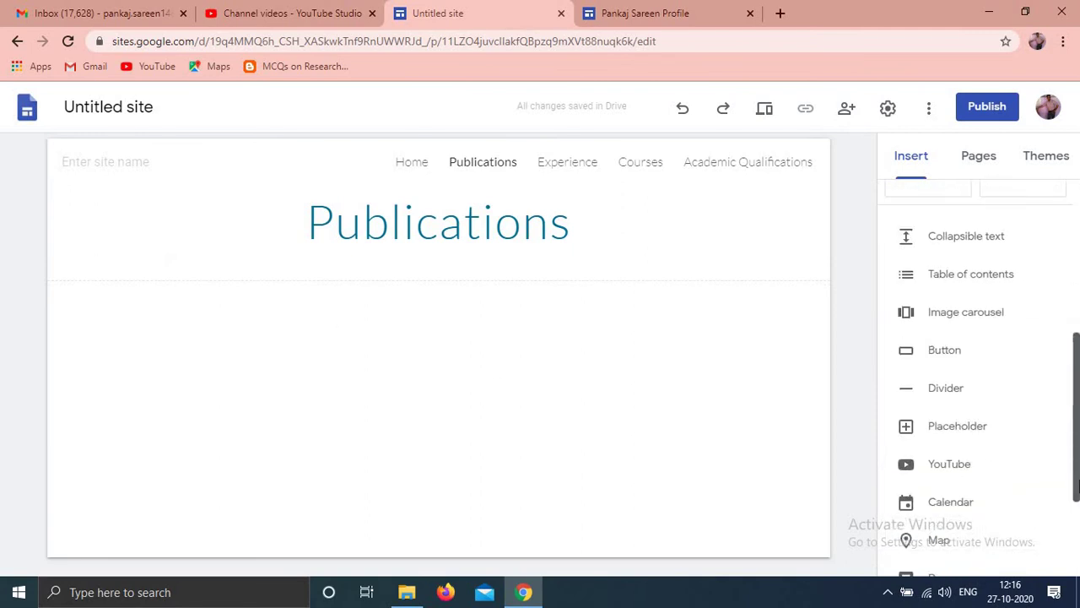
{"action": "scroll", "coordinate": [1077, 519], "scroll_direction": "down", "scroll_amount": 3}
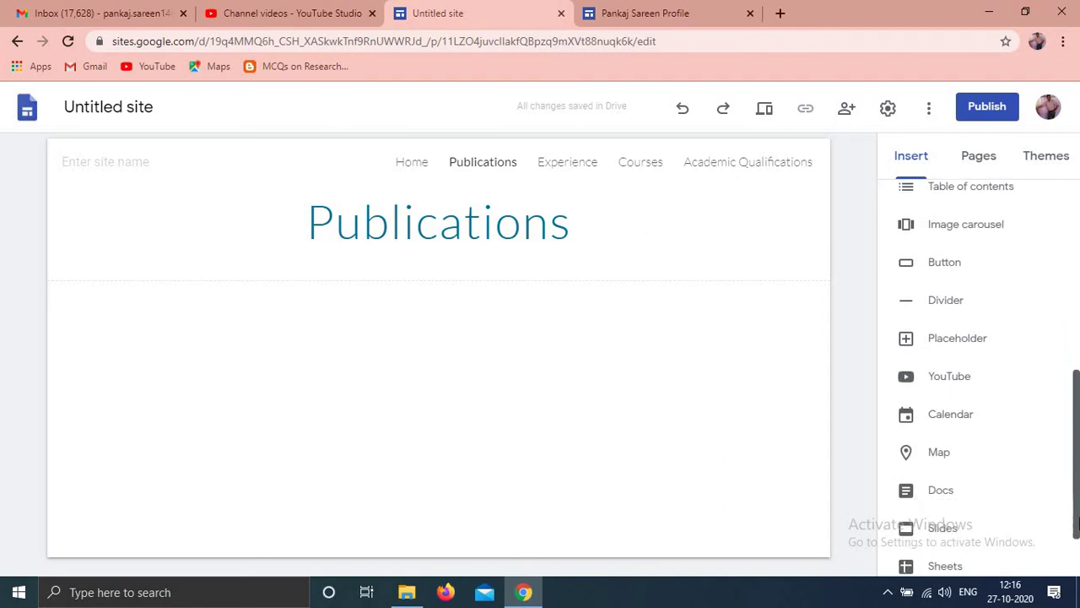
{"action": "scroll", "coordinate": [1076, 379], "scroll_direction": "up", "scroll_amount": 6}
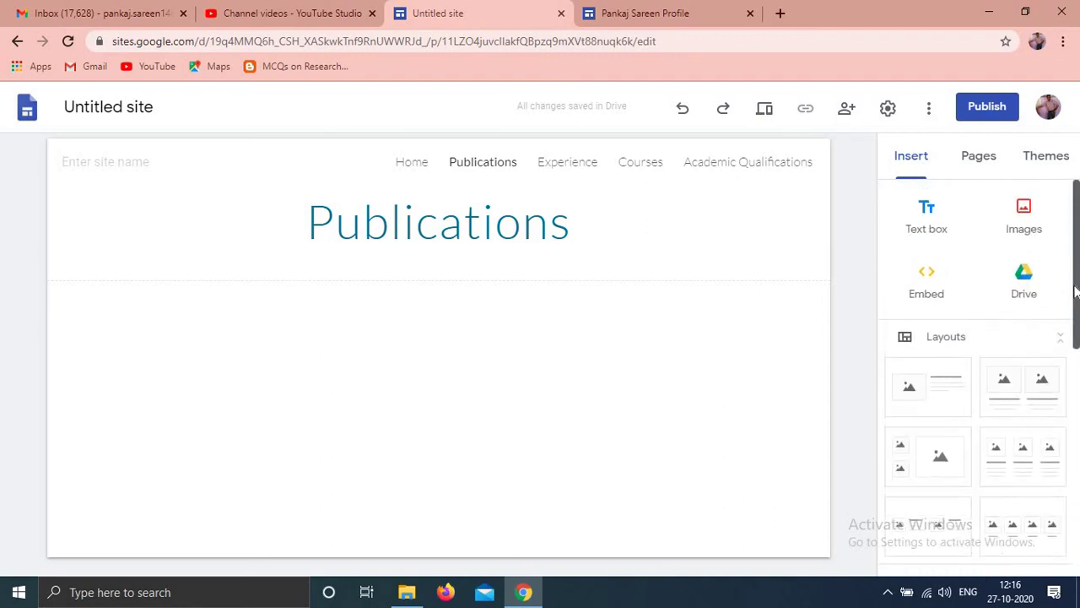
{"action": "left_click", "coordinate": [928, 232]}
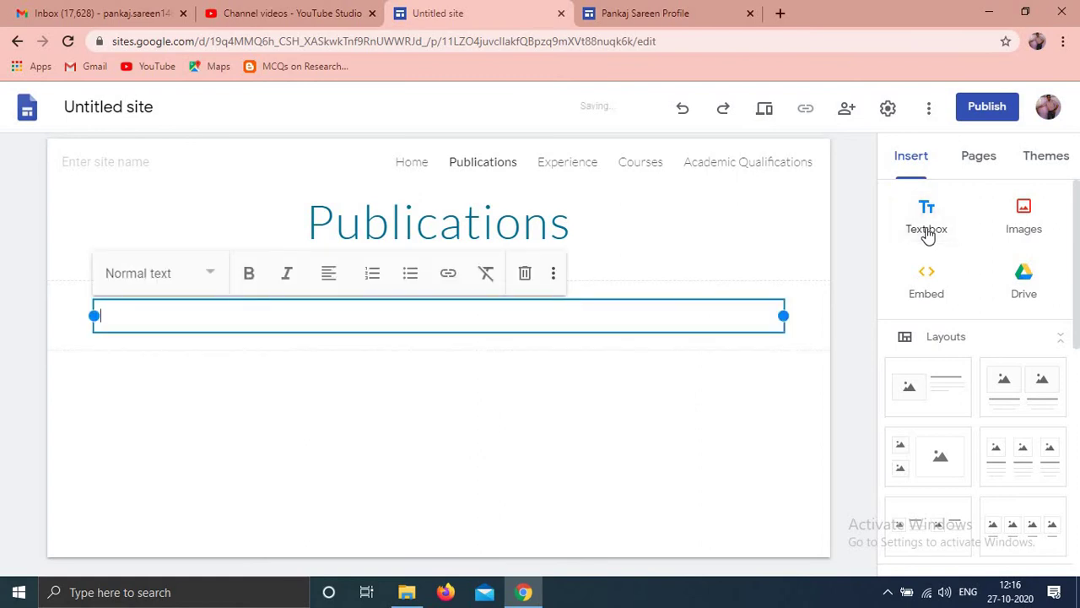
Start a numbered list in the Publications text box with the entry: Published Research paper "Cloud Computing".
{"action": "left_click", "coordinate": [210, 284]}
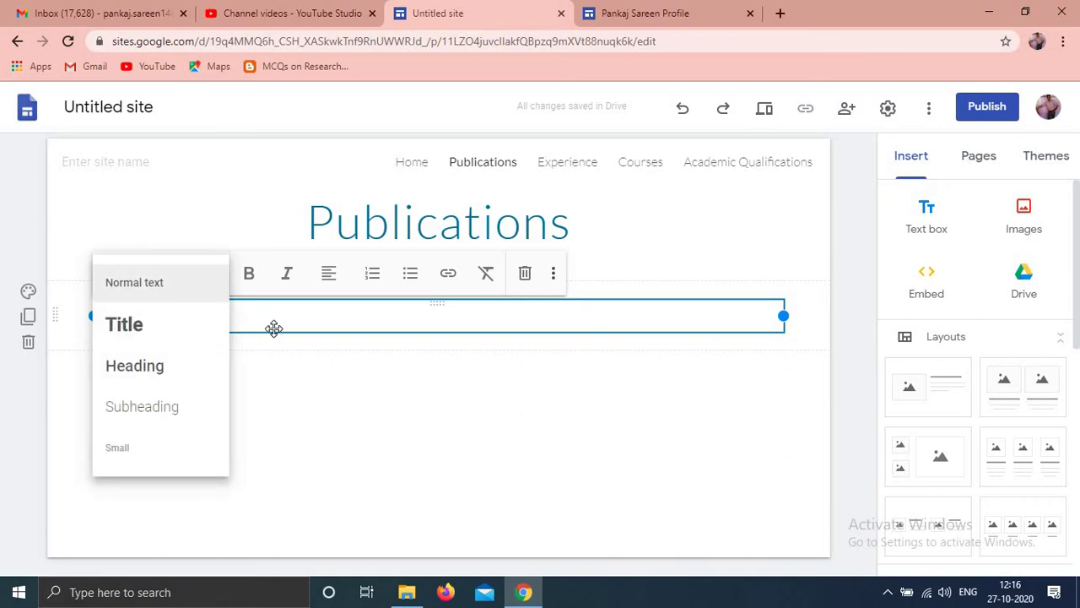
{"action": "left_click", "coordinate": [328, 387]}
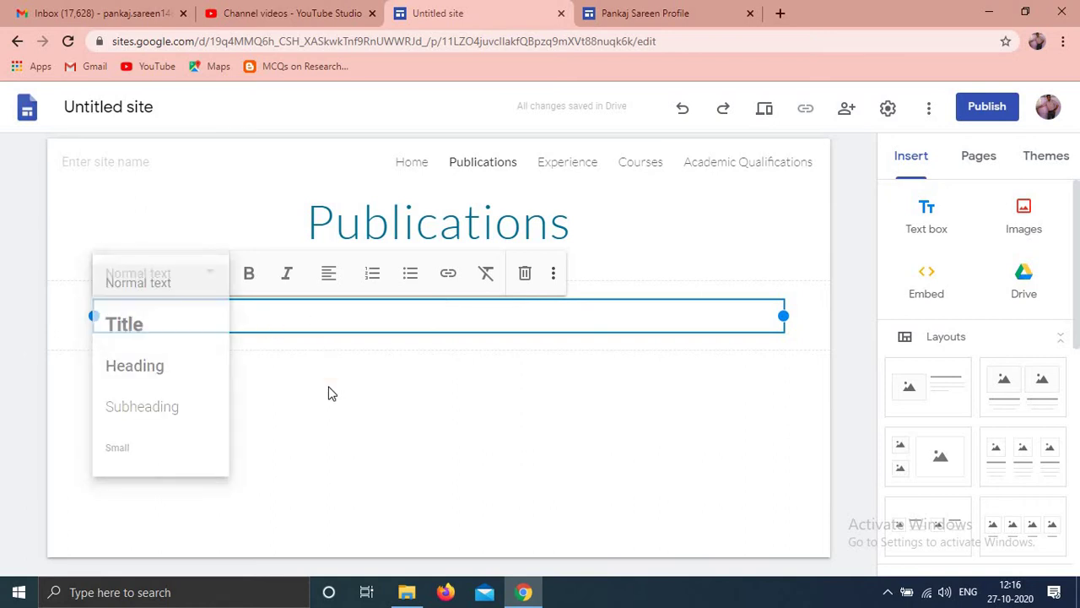
{"action": "left_click", "coordinate": [263, 315]}
{"action": "left_click", "coordinate": [375, 277]}
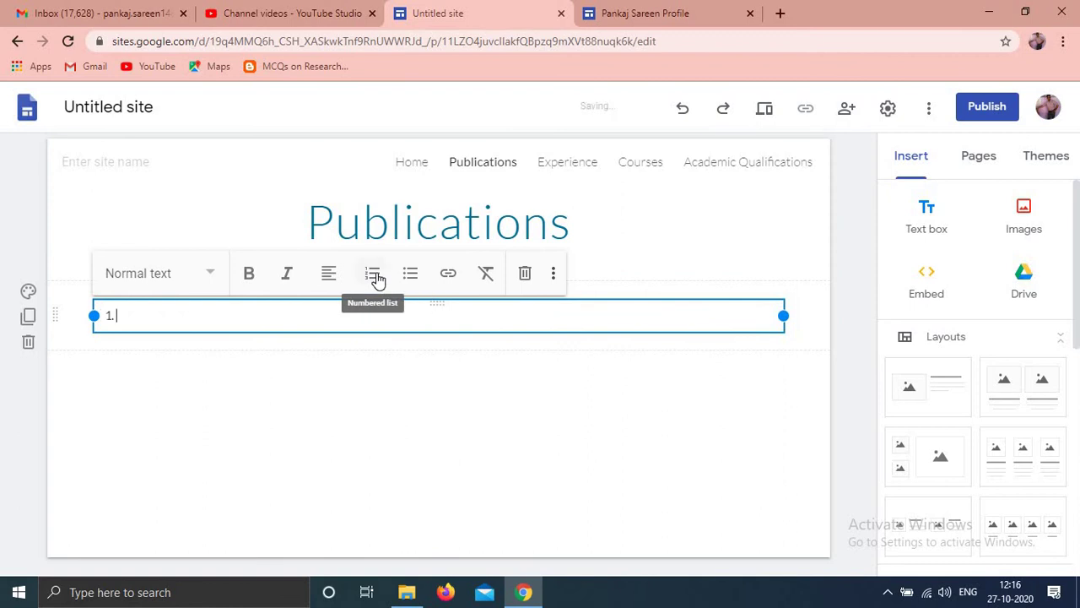
{"action": "type", "text": "P"}
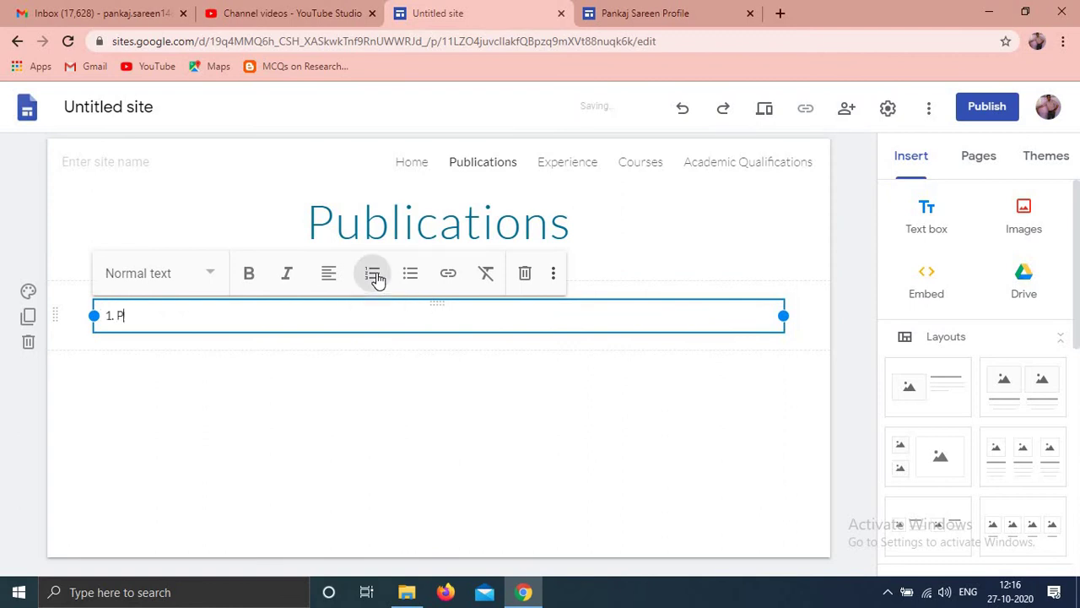
{"action": "type", "text": "ublished"}
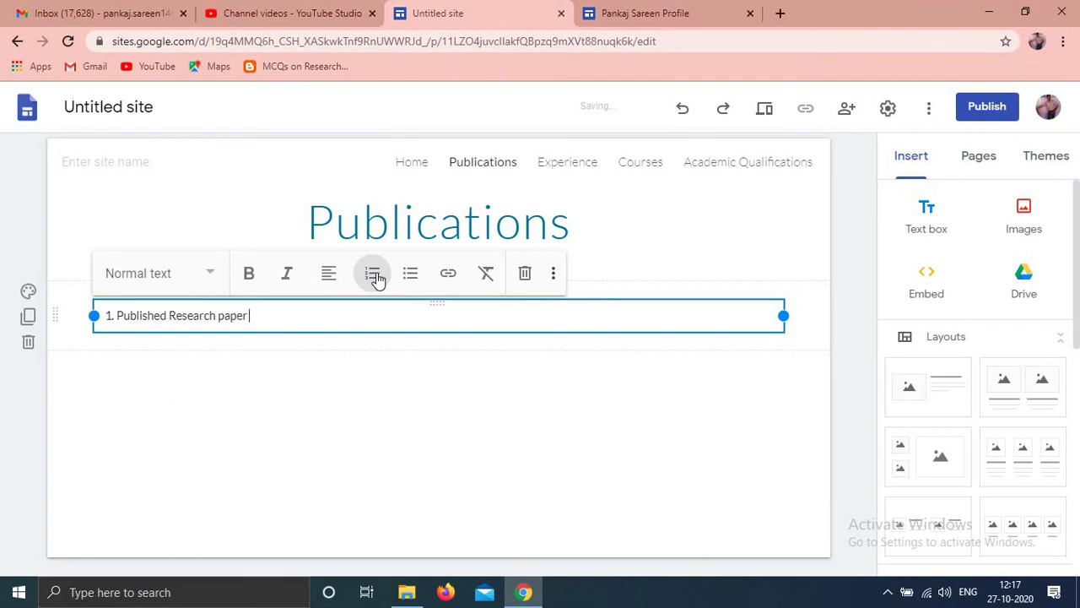
{"action": "type", "text": "Research paper \"Cloud Comoput"}
{"action": "key", "text": "BackSpace"}
{"action": "key", "text": "BackSpace"}
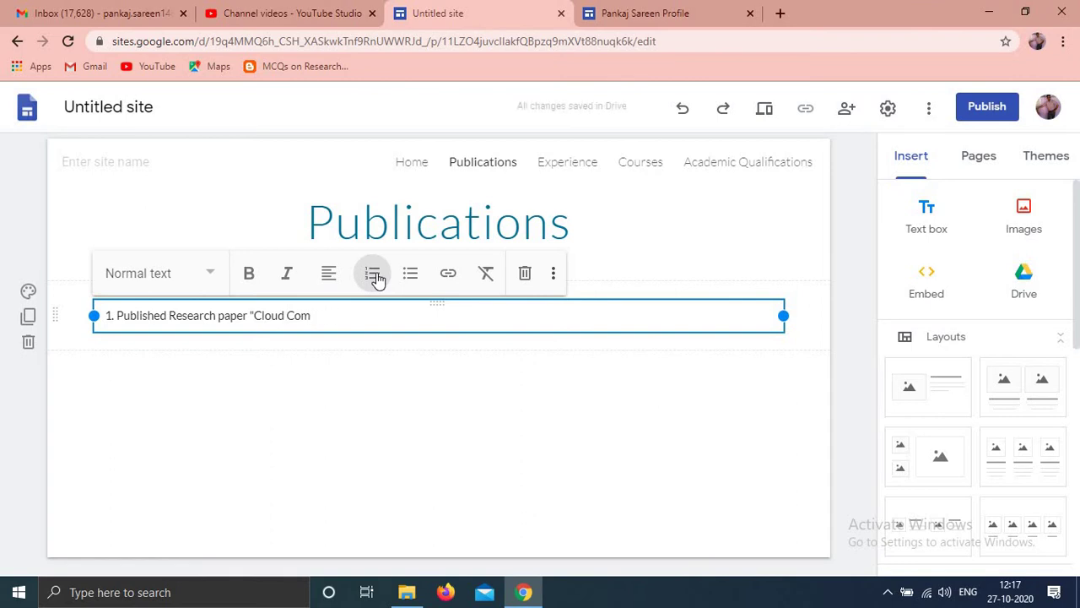
{"action": "type", "text": "p"}
{"action": "type", "text": "uting\""}
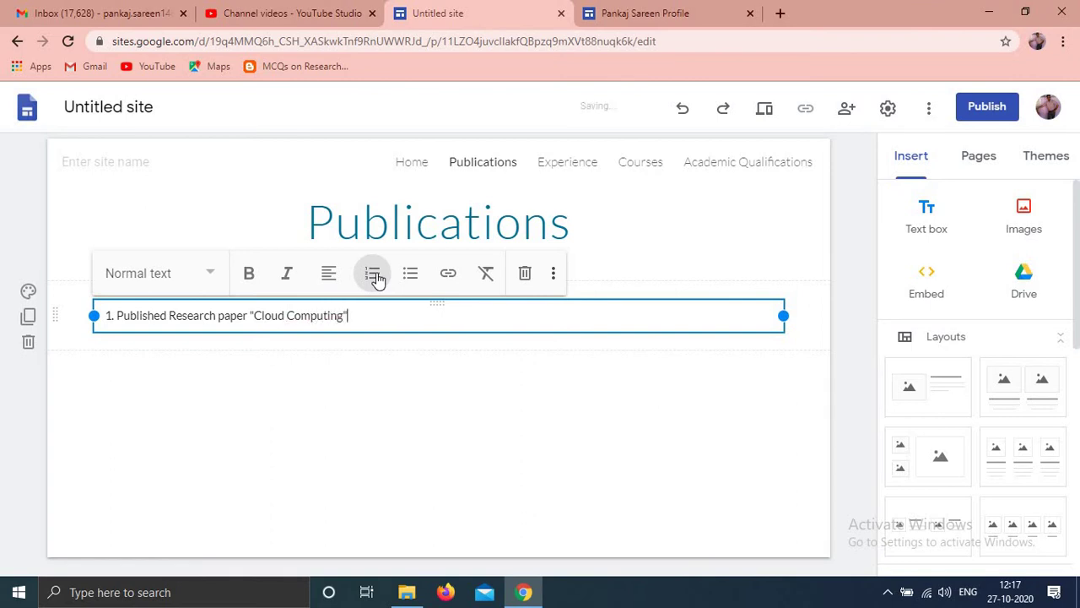
Add a second numbered entry to the Publications list: Published Research paper "Data Security in Cloud".
{"action": "key", "text": "Return"}
{"action": "type", "text": "P"}
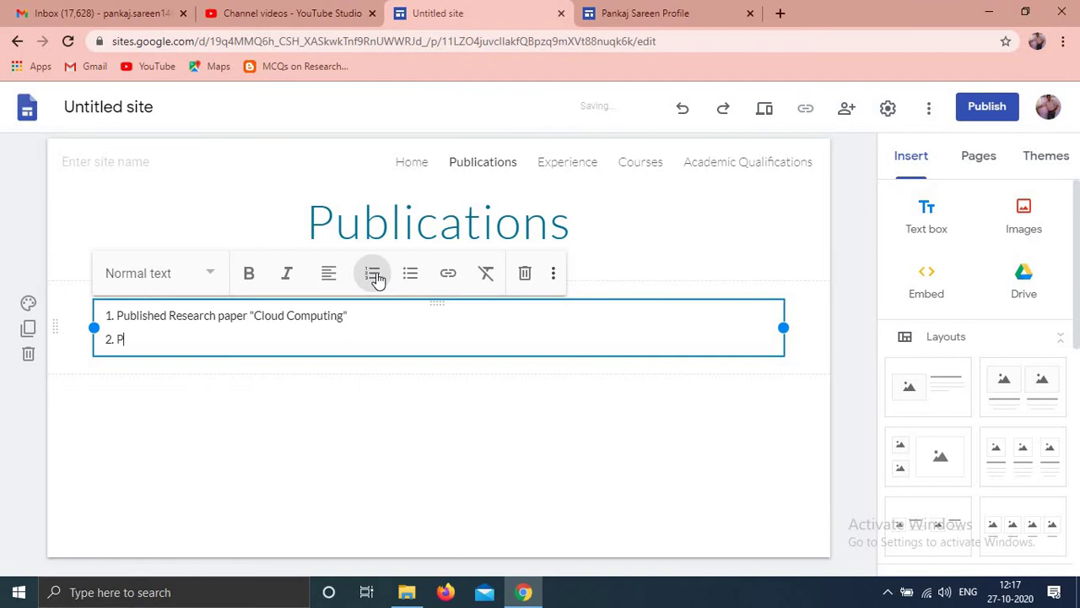
{"action": "type", "text": "ublicshed Research"}
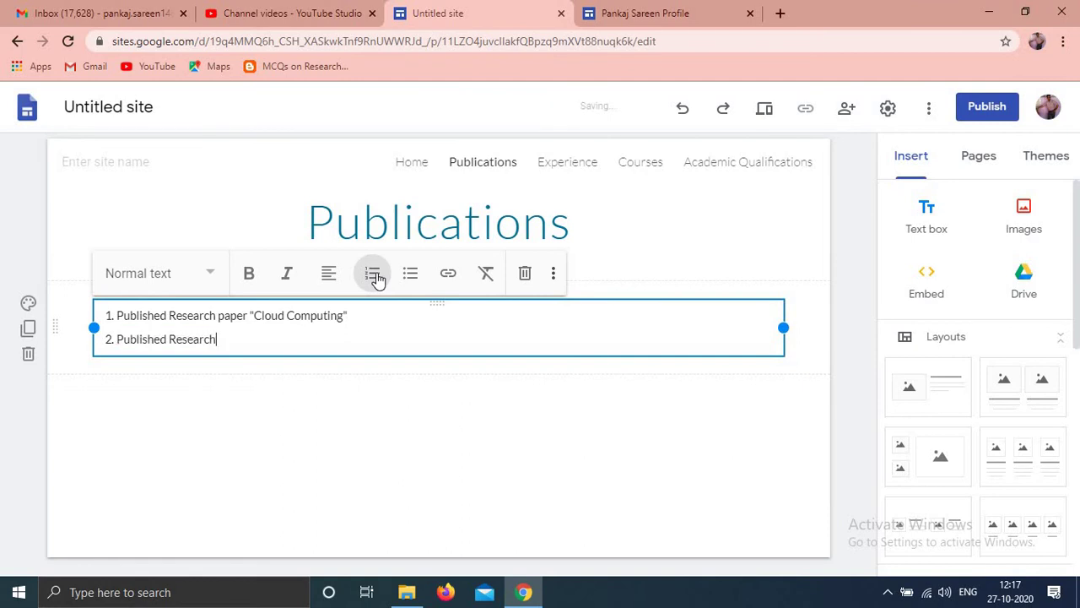
{"action": "type", "text": " paper \"Data Secuirt"}
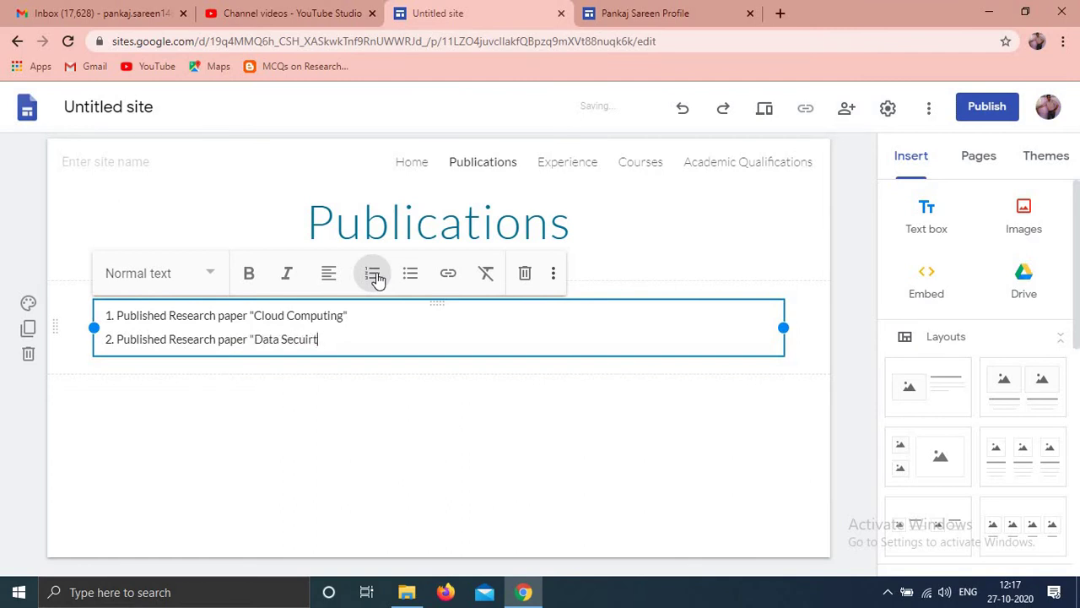
{"action": "key", "text": "BackSpace"}
{"action": "key", "text": "BackSpace"}
{"action": "key", "text": "BackSpace"}
{"action": "type", "text": "rity in Cloud\""}
{"action": "left_click", "coordinate": [375, 415]}
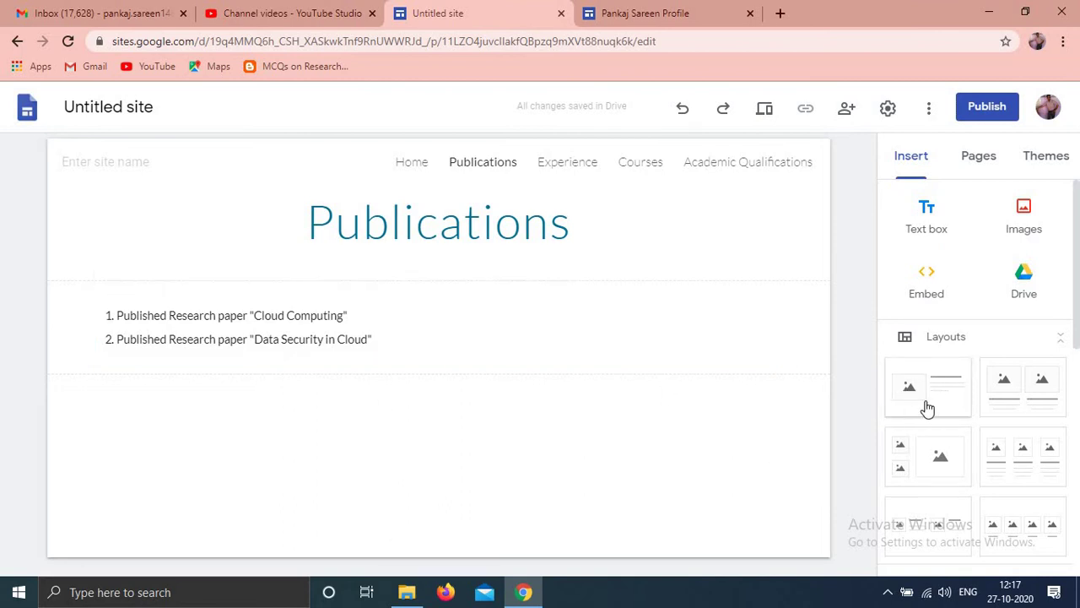
{"action": "scroll", "coordinate": [954, 395], "scroll_direction": "down", "scroll_amount": 1}
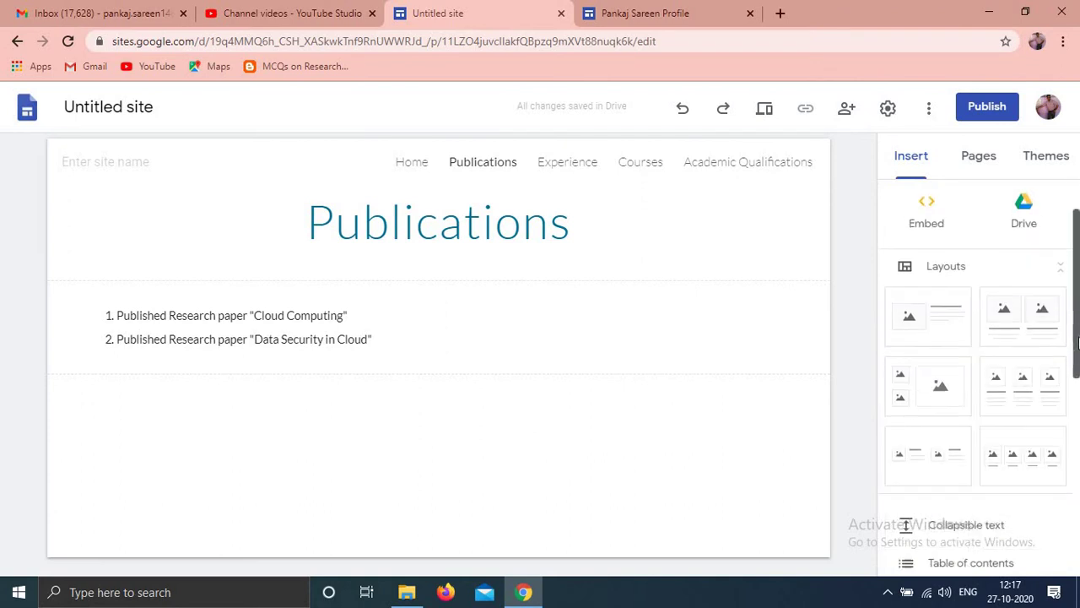
{"action": "left_click_drag", "start_coordinate": [1077, 374], "coordinate": [1077, 562]}
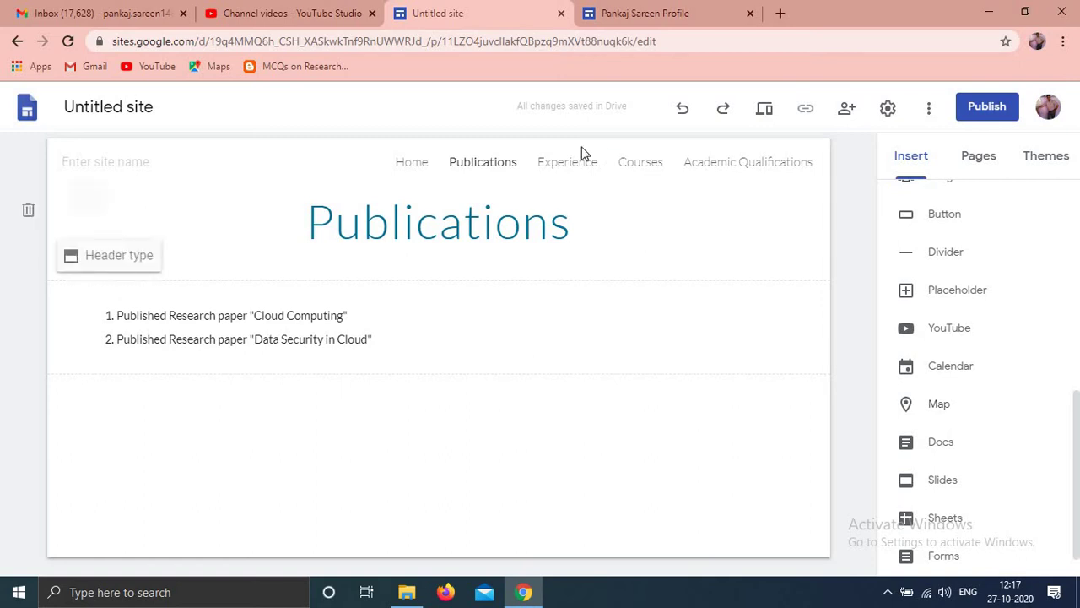
{"action": "left_click", "coordinate": [579, 169]}
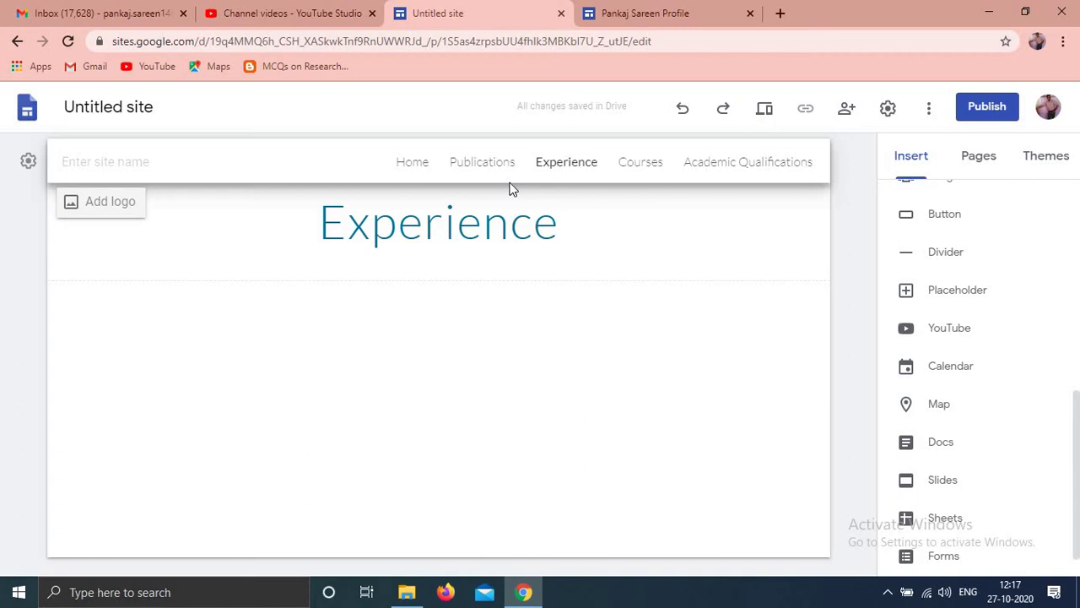
Open the Courses page and add a subpage under it named Undergraduate Courses.
{"action": "left_click", "coordinate": [634, 170]}
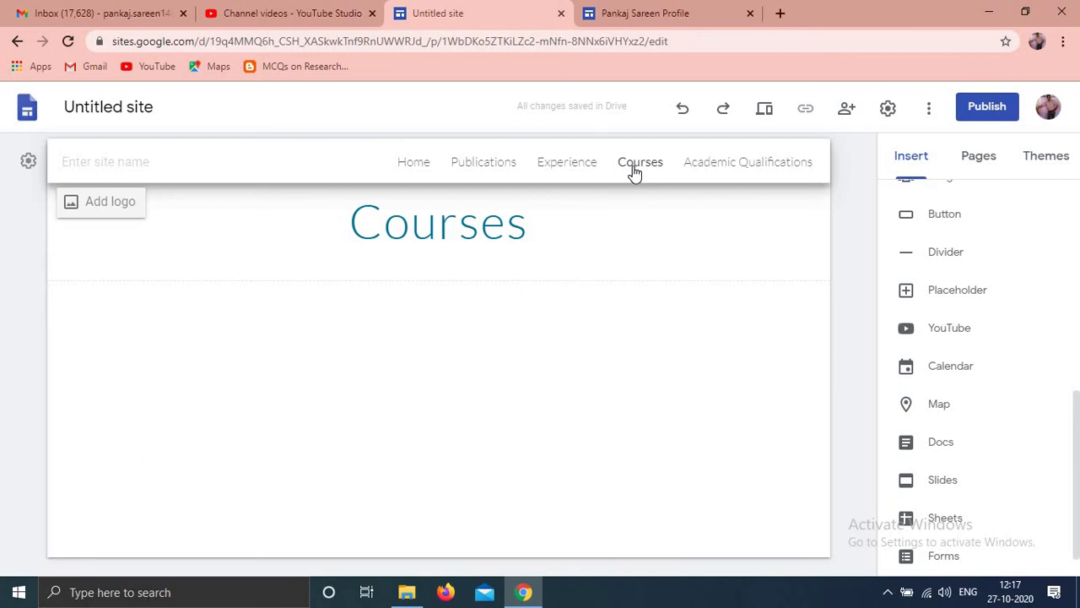
{"action": "left_click_drag", "start_coordinate": [1077, 446], "coordinate": [1078, 221]}
{"action": "left_click", "coordinate": [977, 161]}
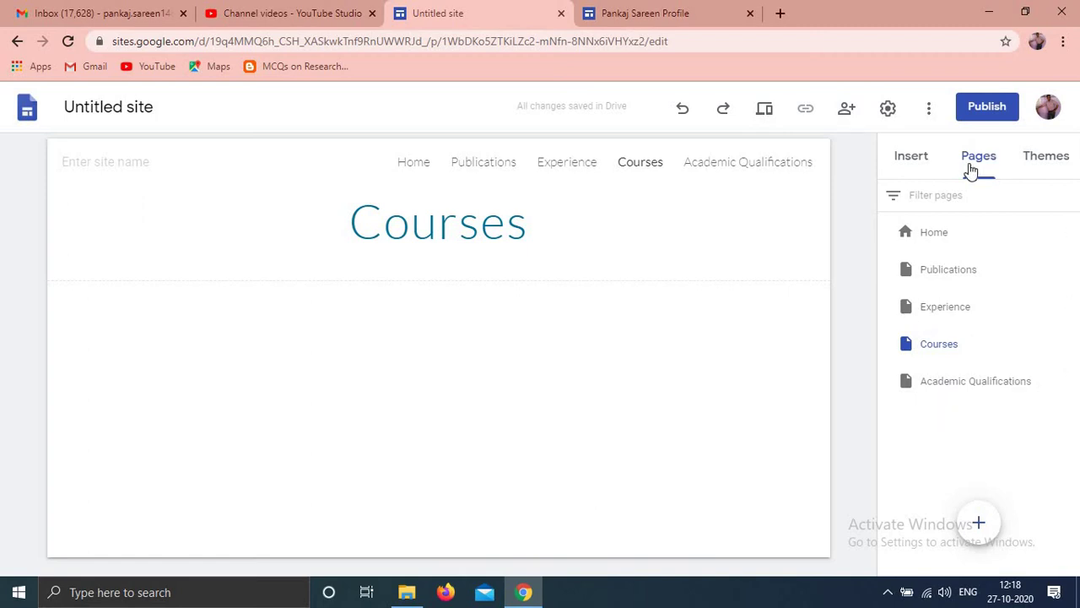
{"action": "left_click", "coordinate": [1069, 381]}
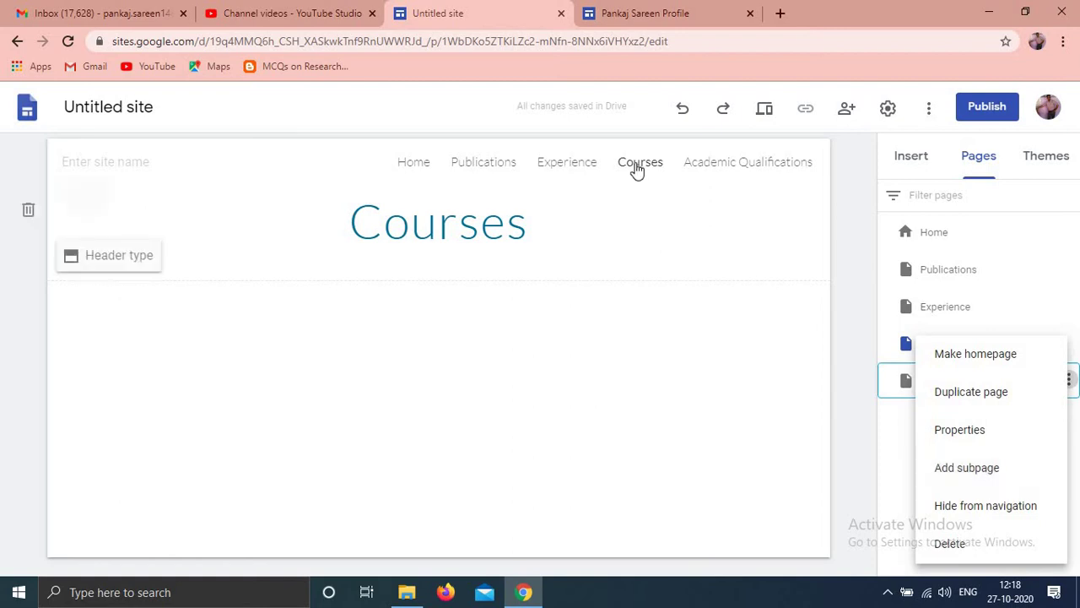
{"action": "left_click", "coordinate": [900, 413]}
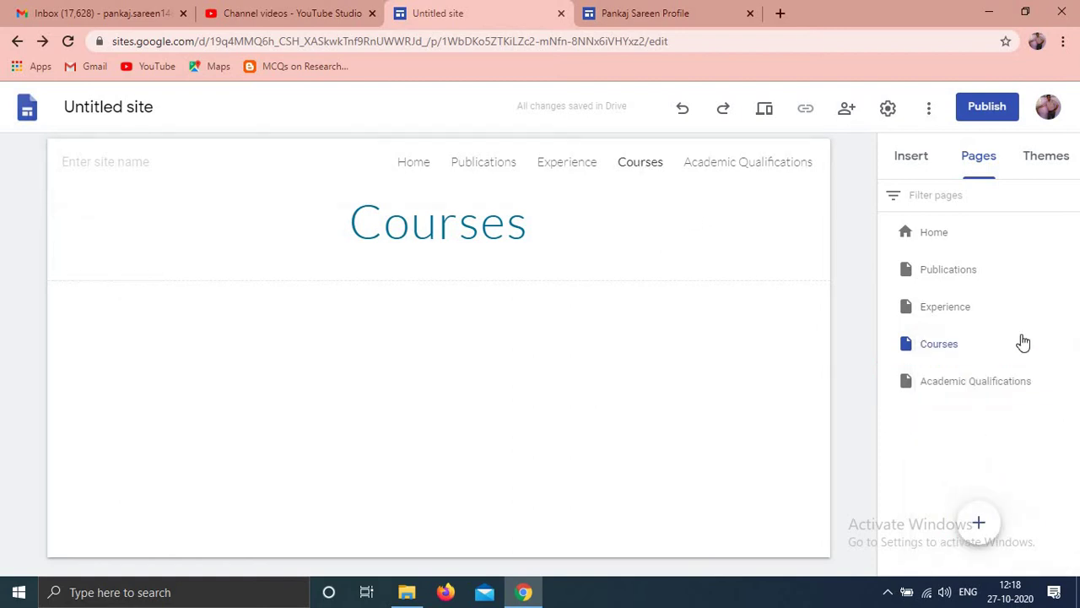
{"action": "left_click", "coordinate": [1069, 343]}
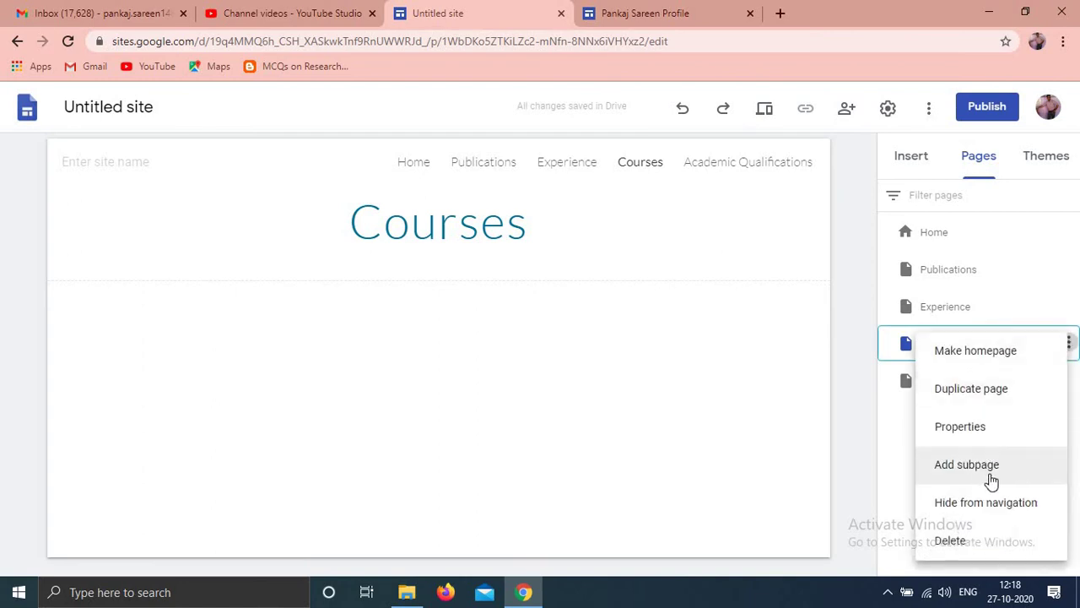
{"action": "left_click", "coordinate": [991, 478]}
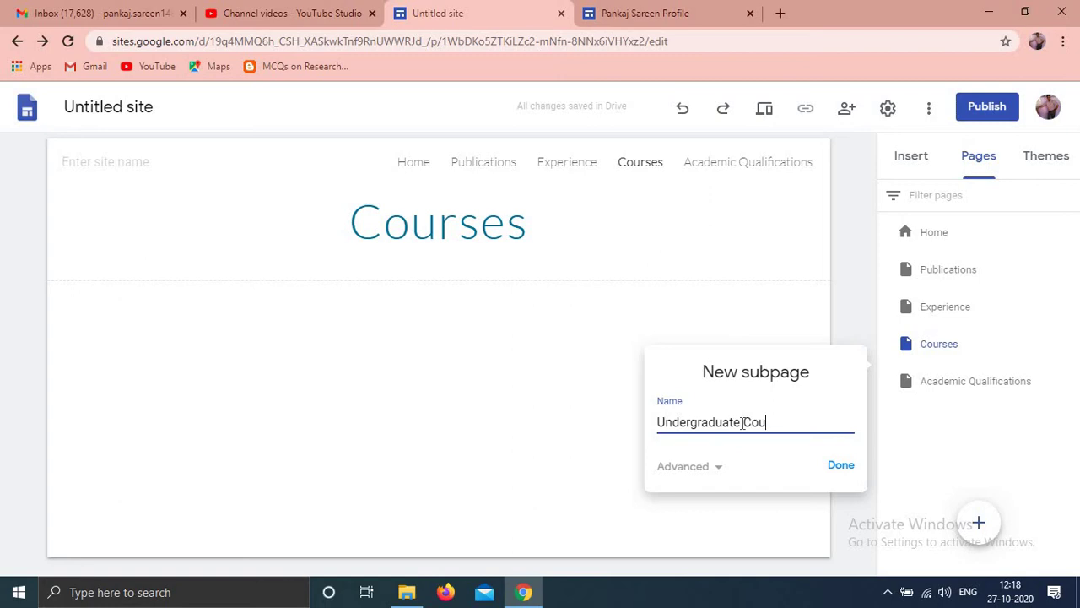
{"action": "left_click", "coordinate": [840, 467]}
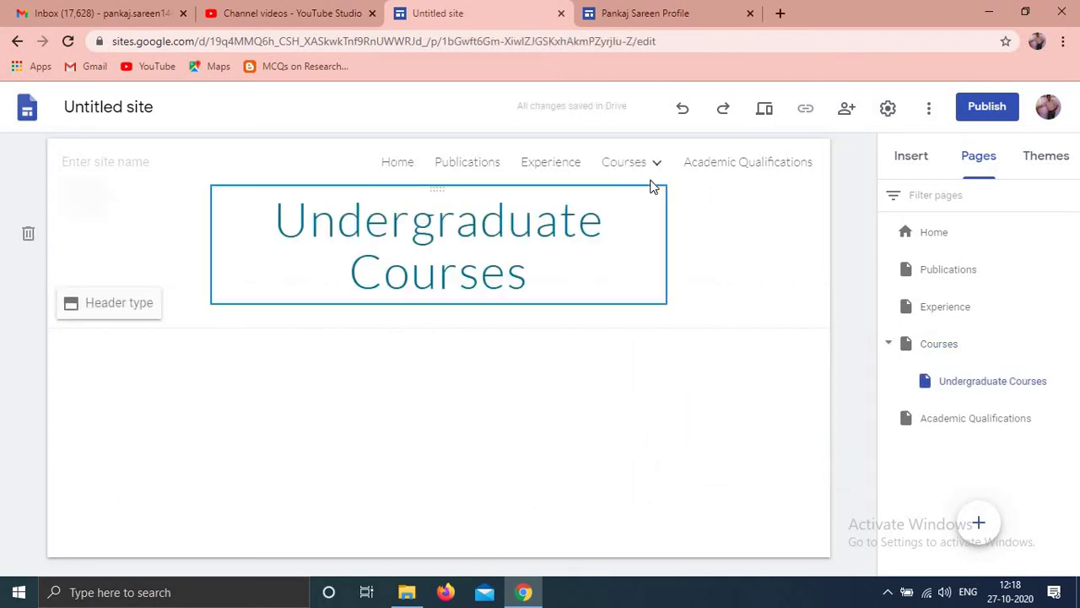
{"action": "mouse_move", "coordinate": [660, 169]}
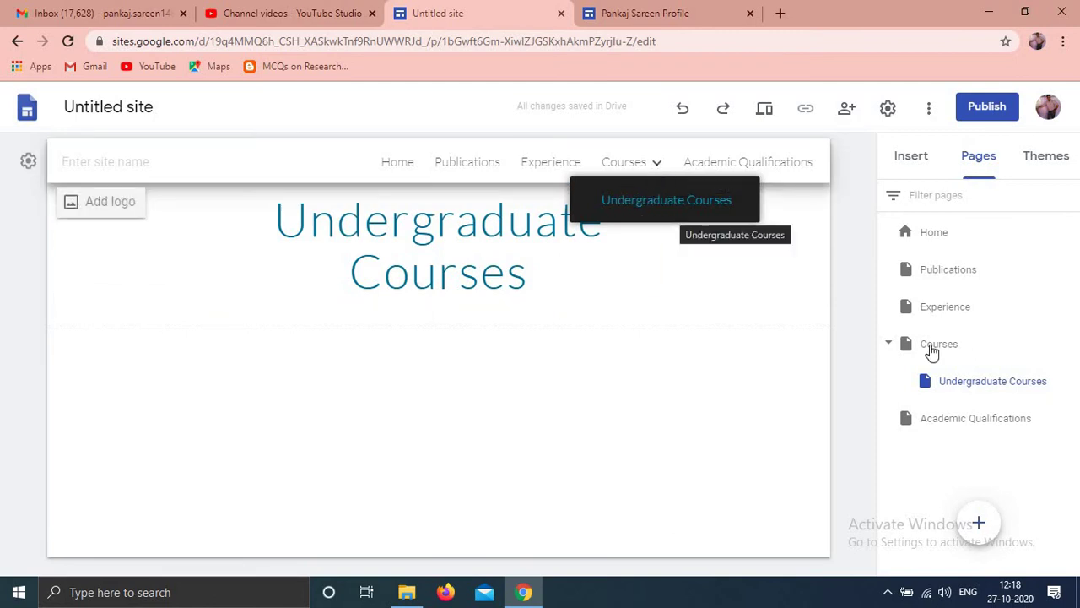
Add another subpage under Courses named Post Graduate Courses.
{"action": "left_click", "coordinate": [1068, 346]}
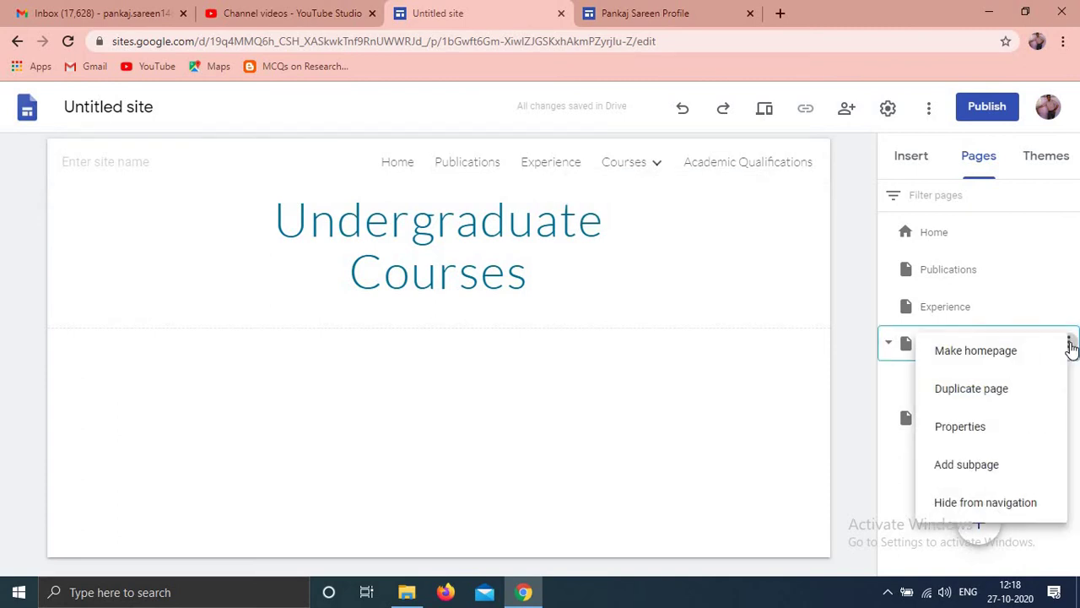
{"action": "left_click", "coordinate": [979, 466]}
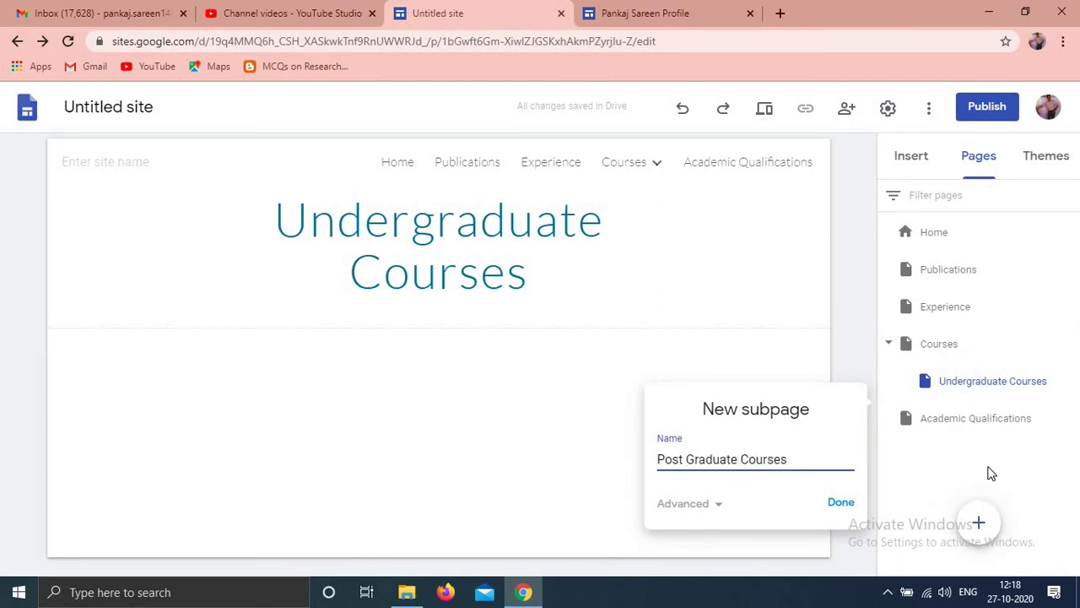
{"action": "left_click", "coordinate": [841, 504]}
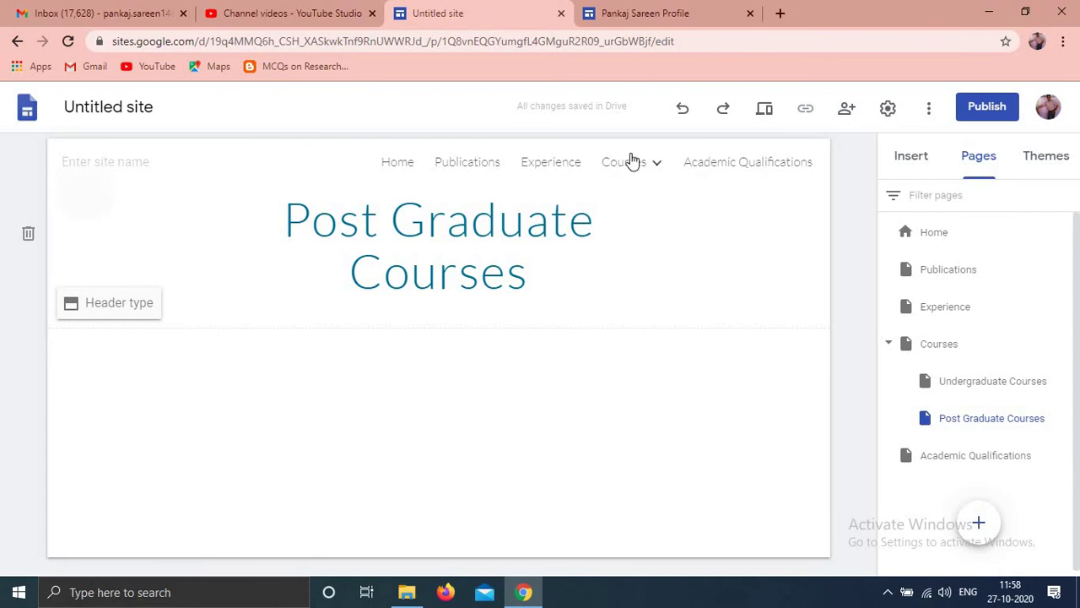
{"action": "mouse_move", "coordinate": [632, 161]}
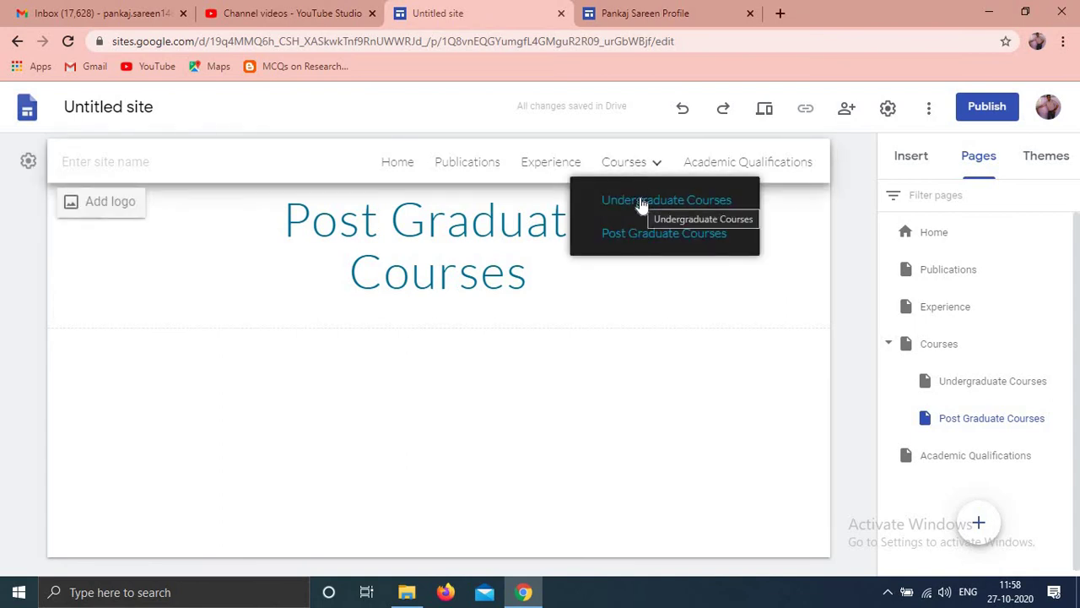
Create a new blank site from Google Sites in a new browser tab and set its header type to Title only.
{"action": "left_click", "coordinate": [780, 13]}
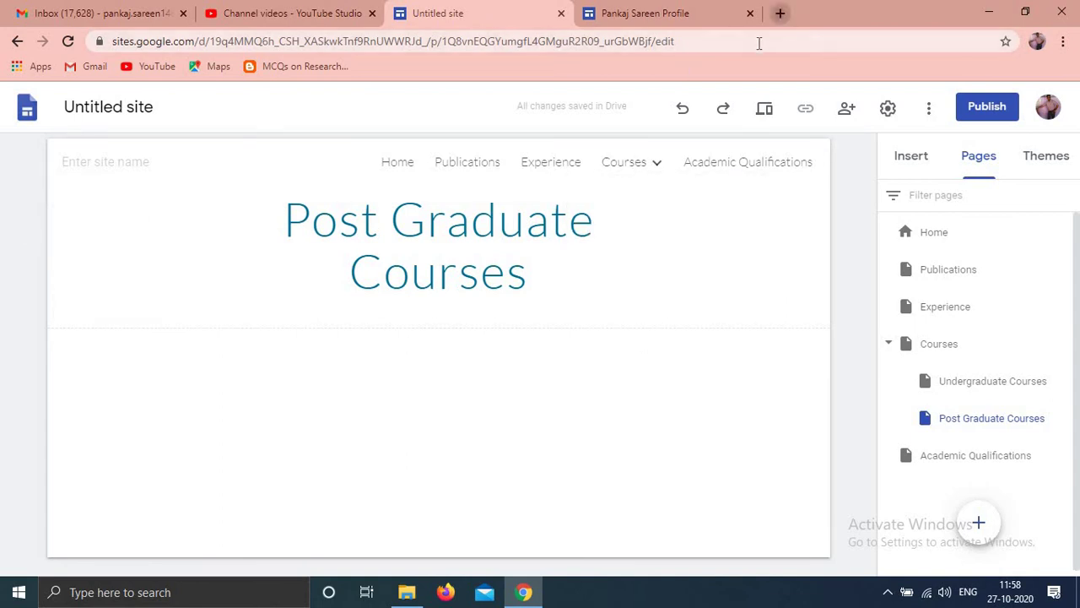
{"action": "type", "text": "site"}
{"action": "key", "text": "Return"}
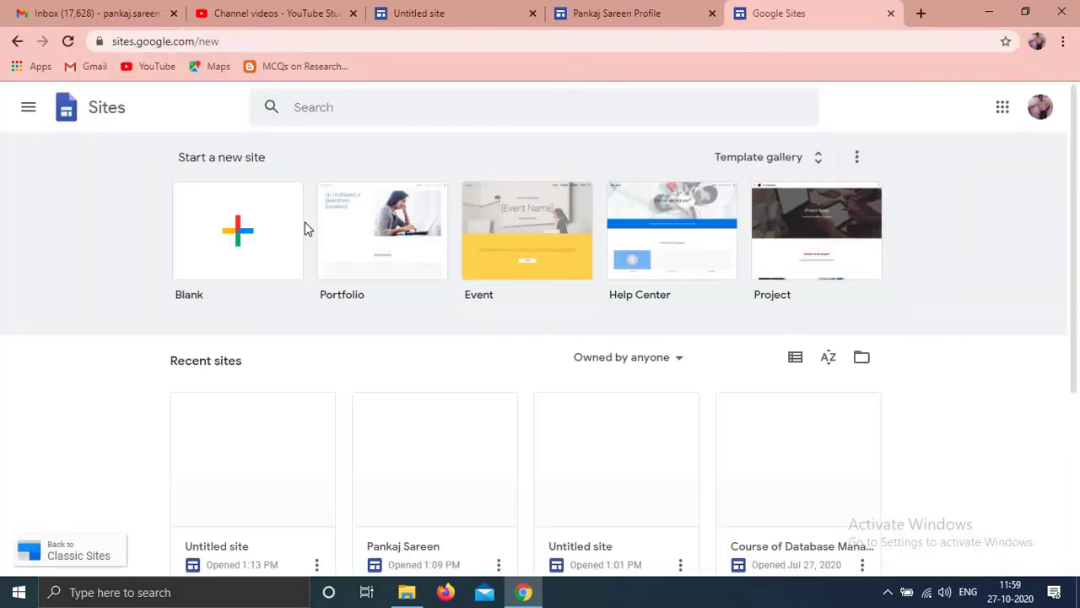
{"action": "left_click", "coordinate": [240, 228]}
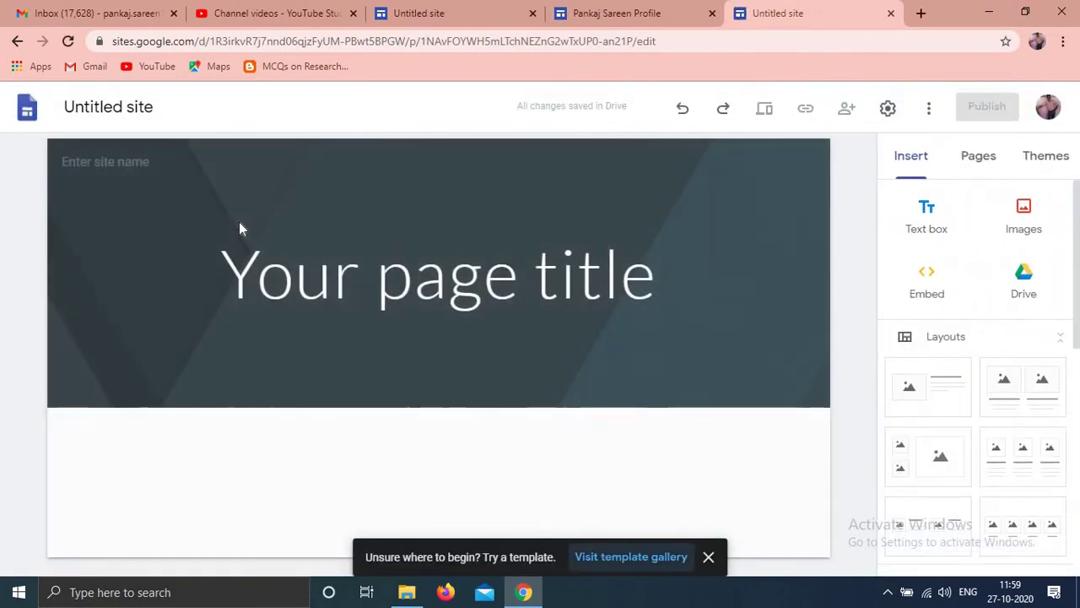
{"action": "left_click", "coordinate": [261, 393]}
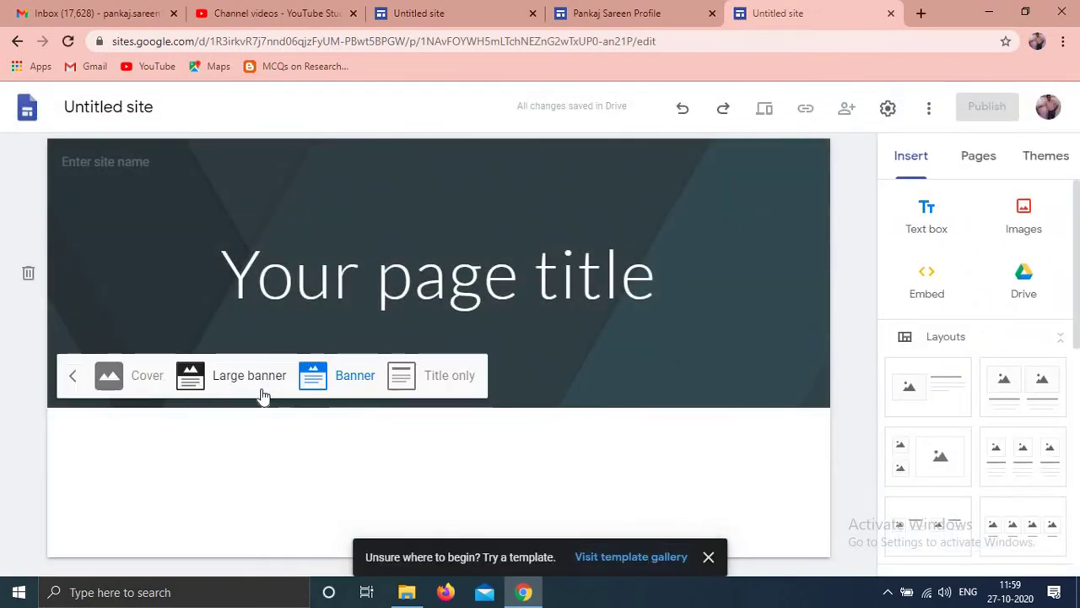
{"action": "left_click", "coordinate": [431, 377]}
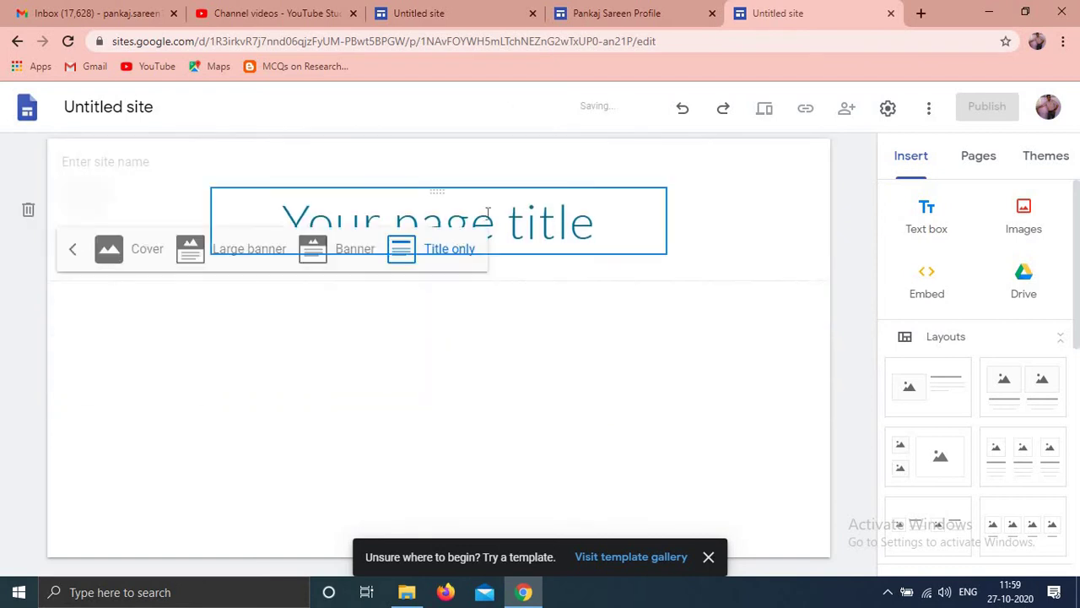
Replace the placeholder page title of the new site with "Swami Premanand Mahavidyalaya, Mukerian".
{"action": "left_click", "coordinate": [486, 213]}
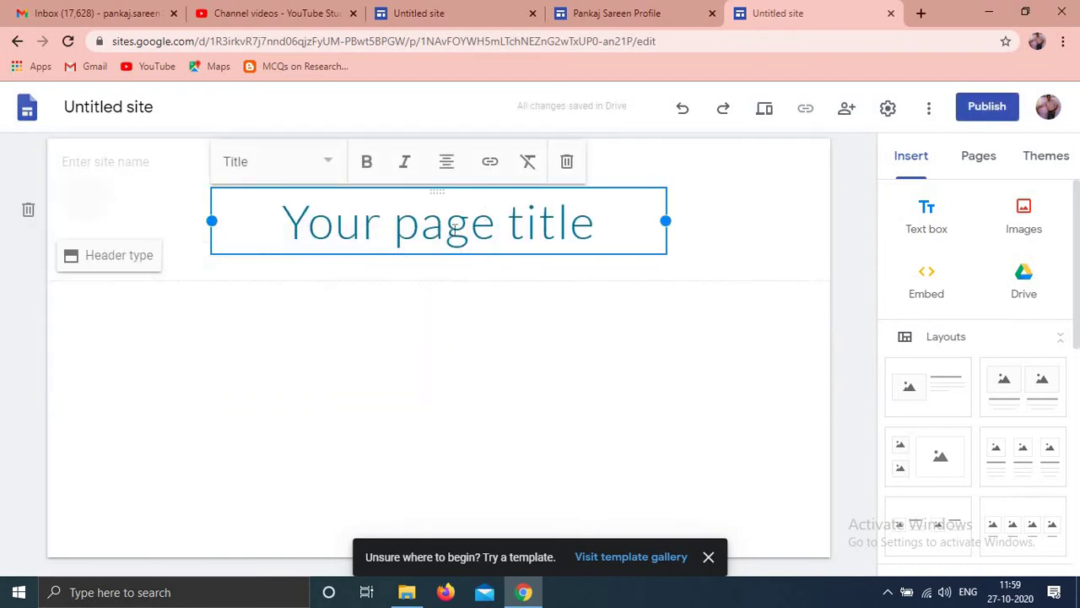
{"action": "left_click_drag", "start_coordinate": [596, 226], "coordinate": [279, 233]}
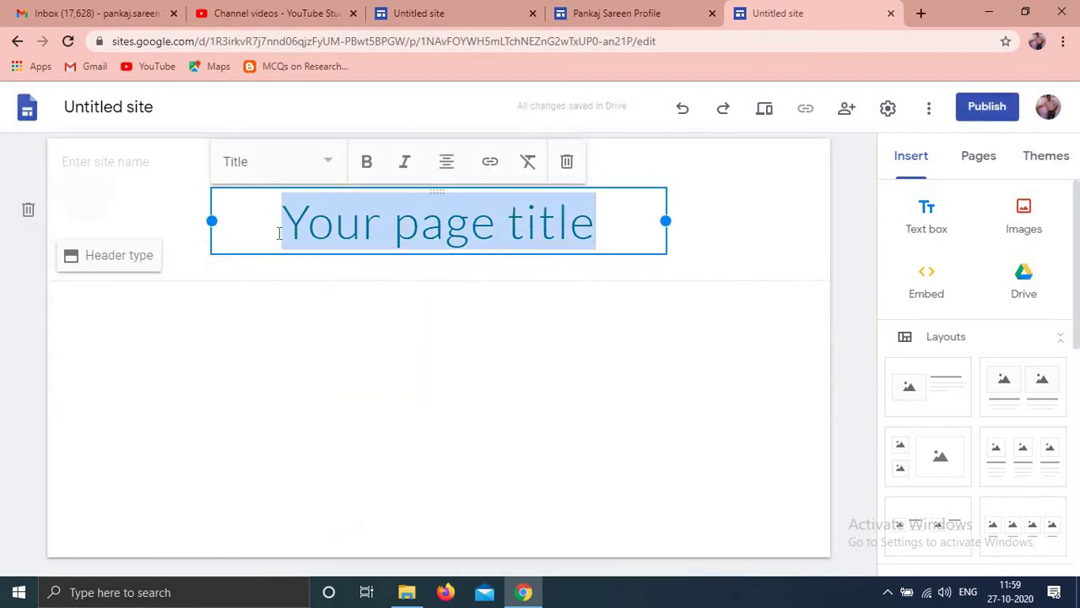
{"action": "type", "text": "Swami pre"}
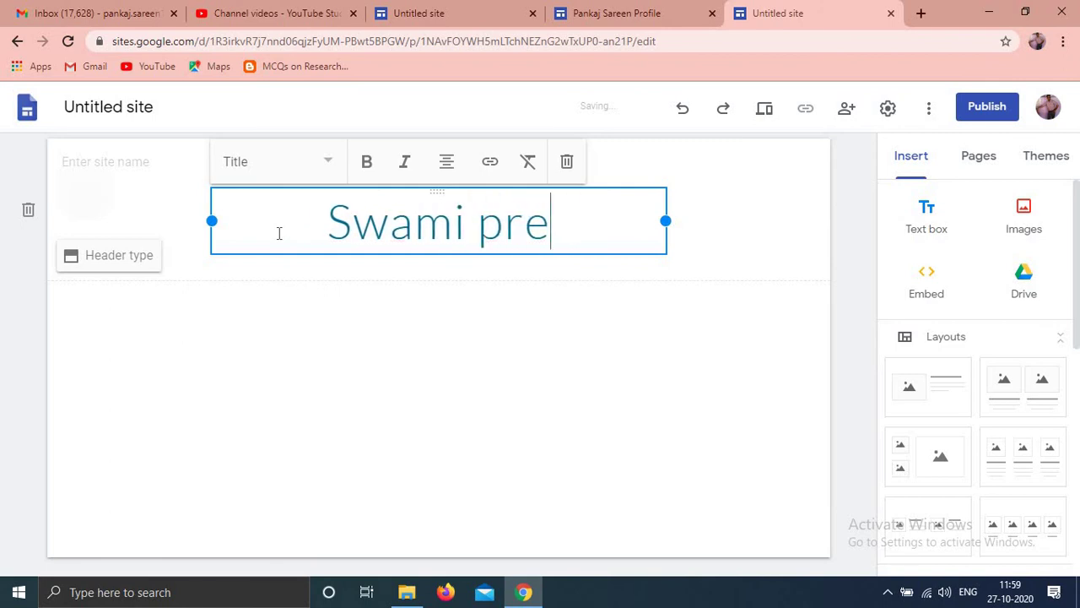
{"action": "key", "text": "BackSpace"}
{"action": "key", "text": "BackSpace"}
{"action": "key", "text": "BackSpace"}
{"action": "type", "text": "Premanan"}
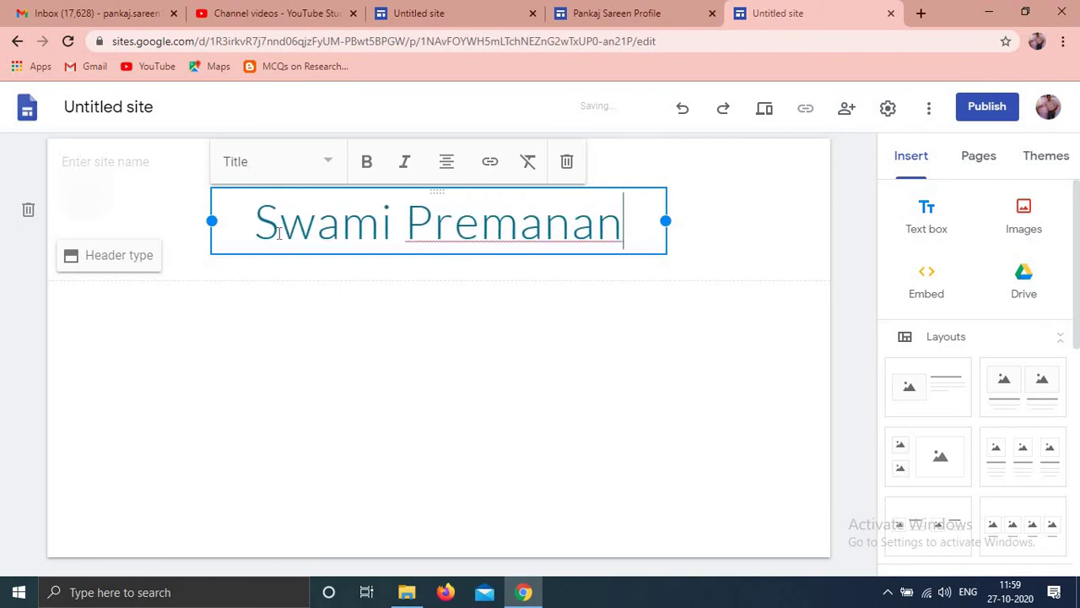
{"action": "type", "text": "d Mahavi"}
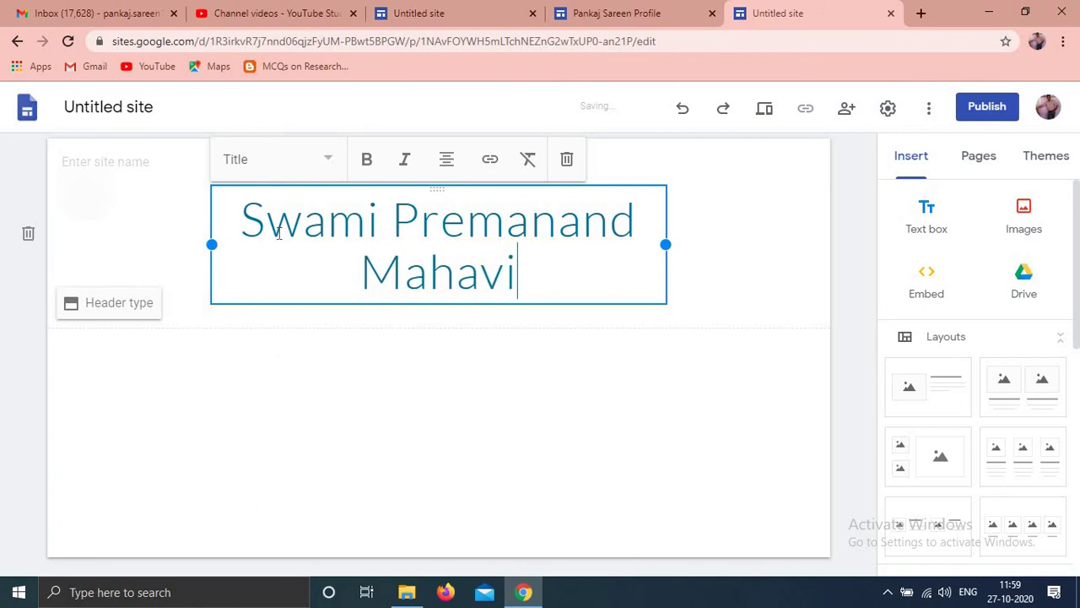
{"action": "type", "text": "dyalaya, MN"}
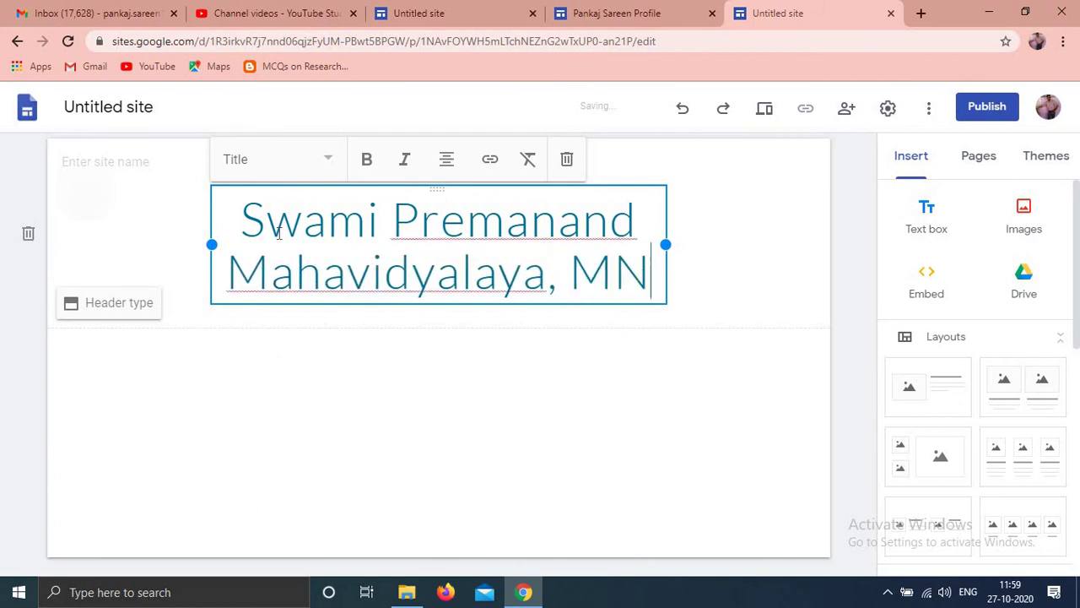
{"action": "key", "text": "BackSpace"}
{"action": "type", "text": "ukerian"}
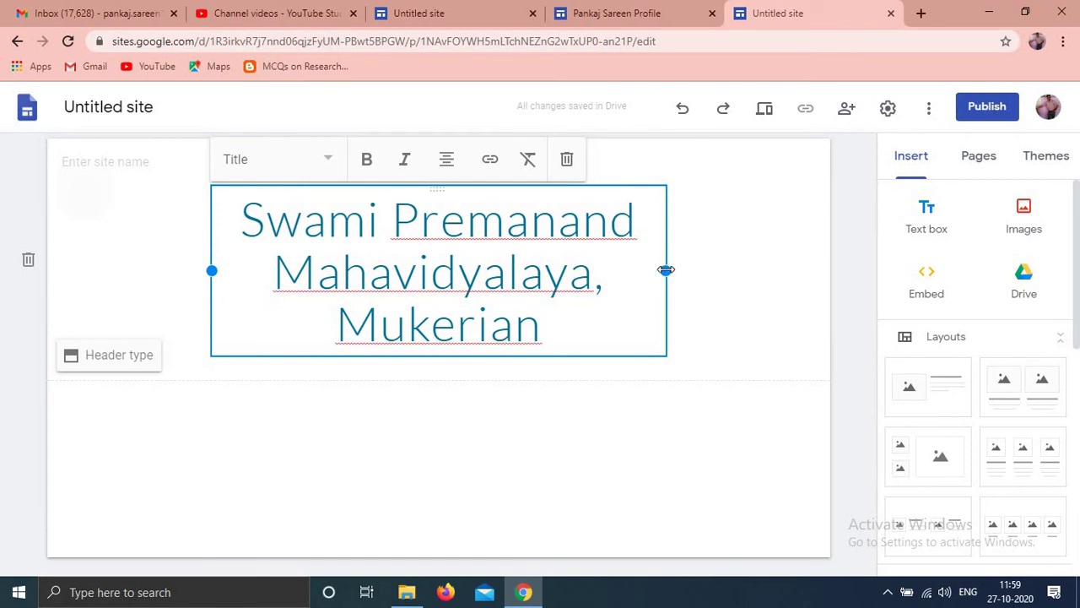
Widen the page title box on both sides to span nearly the full header width.
{"action": "left_click_drag", "start_coordinate": [666, 270], "coordinate": [800, 285]}
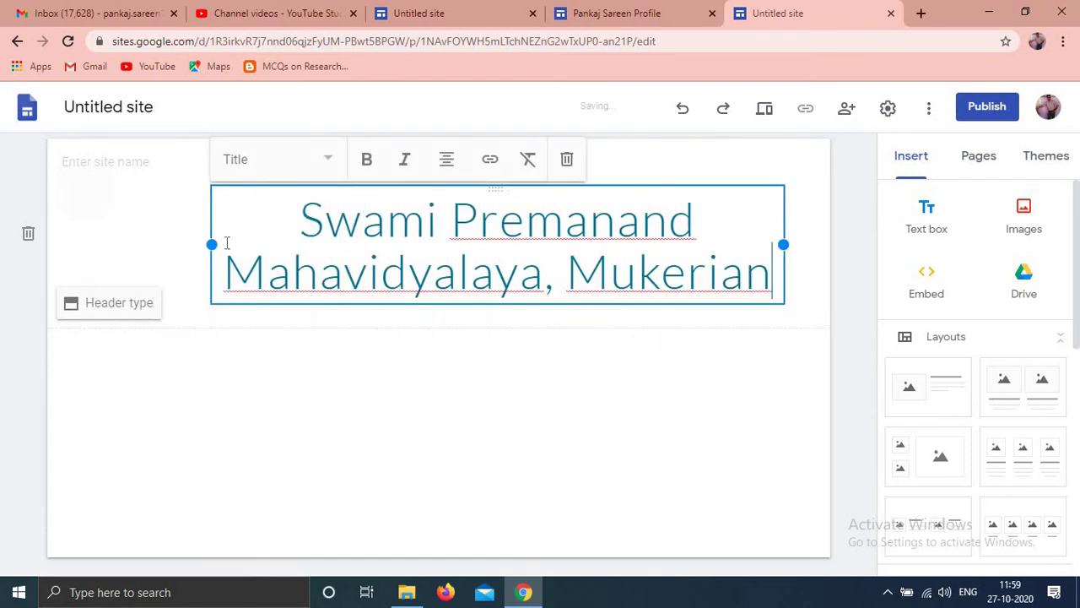
{"action": "left_click_drag", "start_coordinate": [212, 245], "coordinate": [65, 243]}
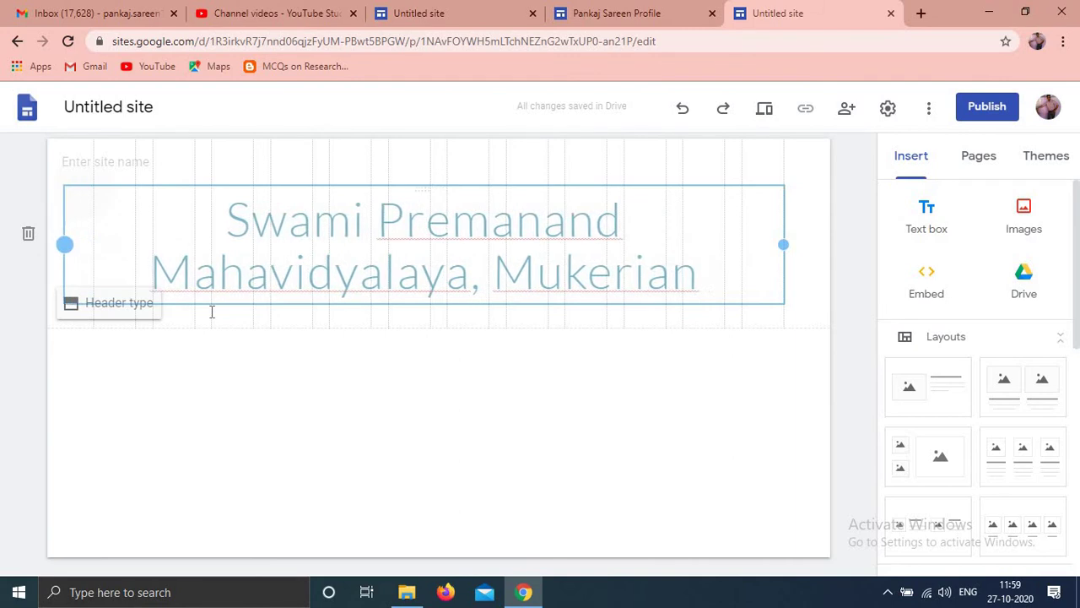
{"action": "left_click", "coordinate": [269, 360]}
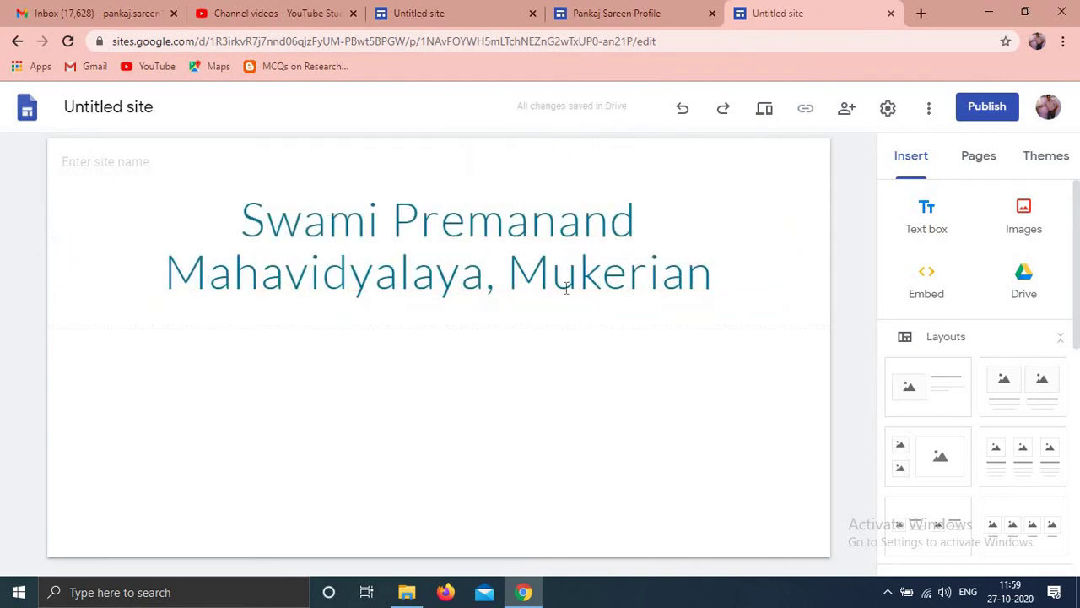
Add two new pages to the site, named Courses and Admissions.
{"action": "left_click", "coordinate": [985, 167]}
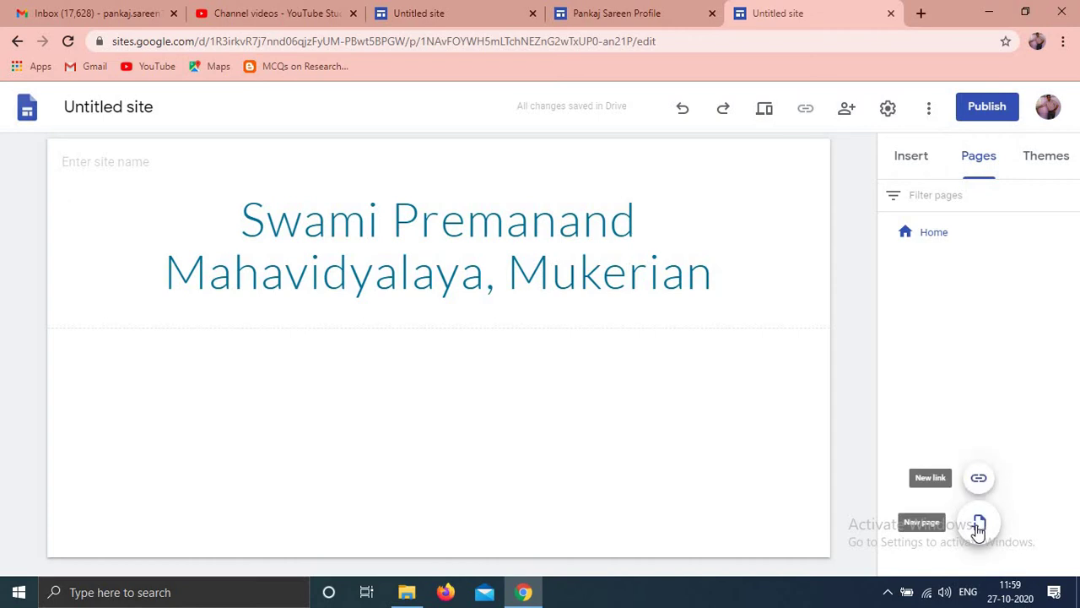
{"action": "left_click", "coordinate": [979, 524]}
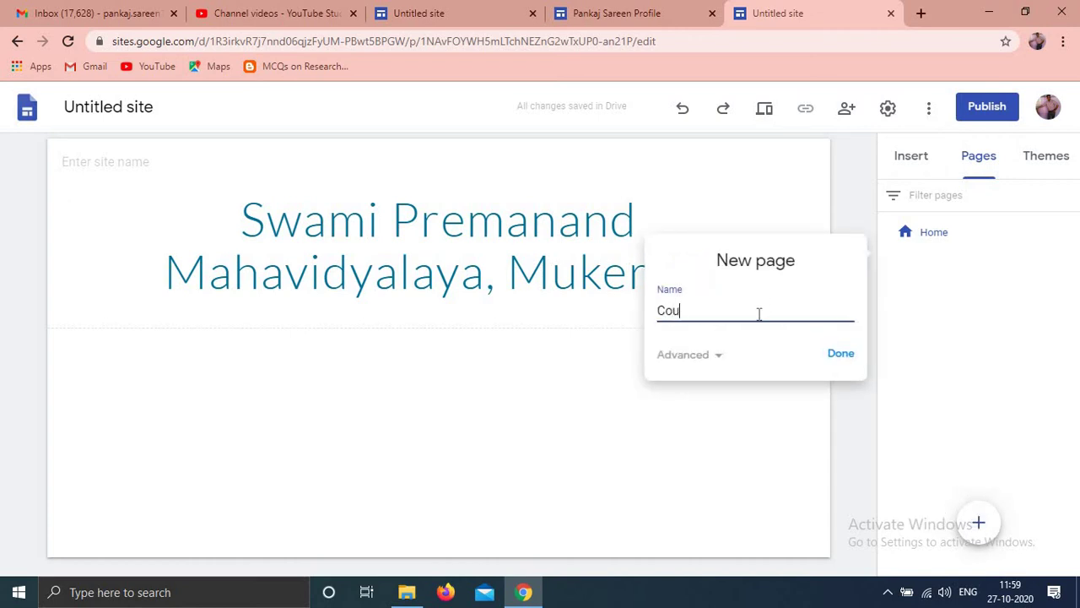
{"action": "left_click", "coordinate": [831, 353]}
{"action": "left_click", "coordinate": [978, 524]}
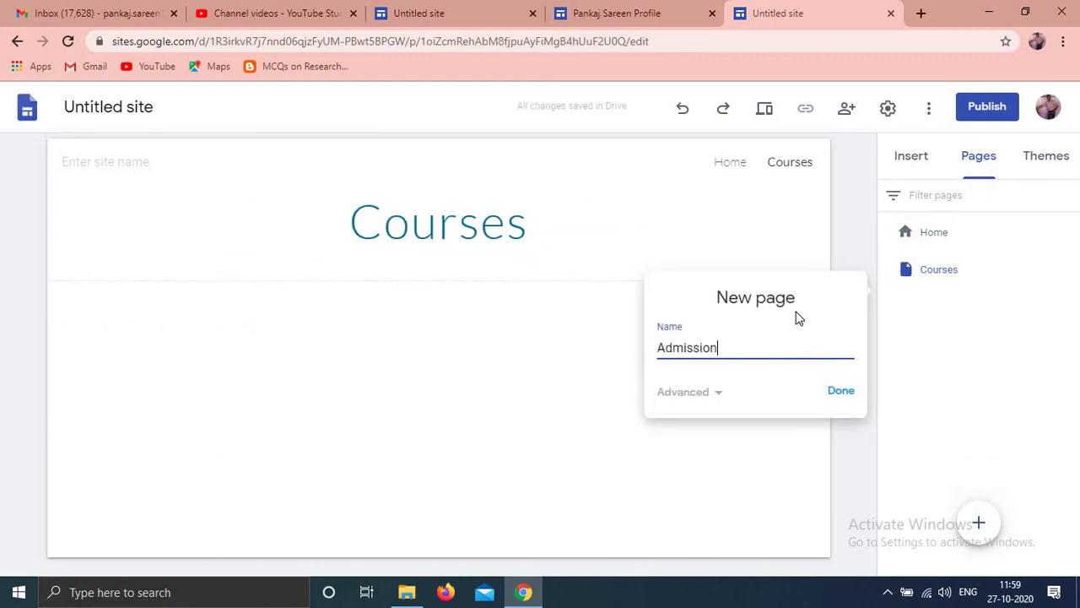
{"action": "left_click", "coordinate": [840, 392]}
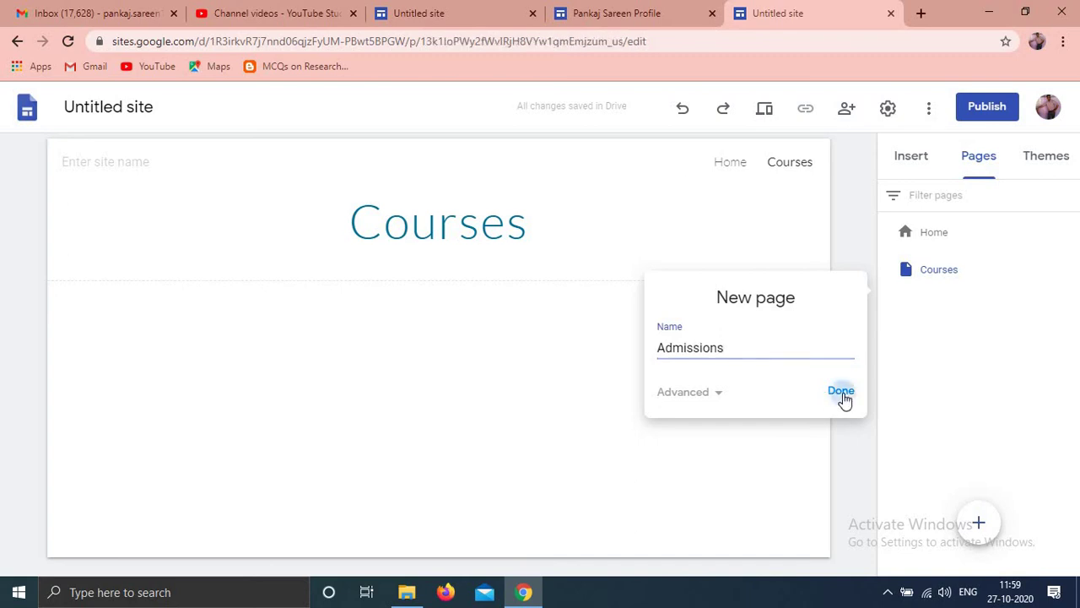
Add three more top-level pages named Gallery, Examination and Facilities.
{"action": "left_click", "coordinate": [978, 523]}
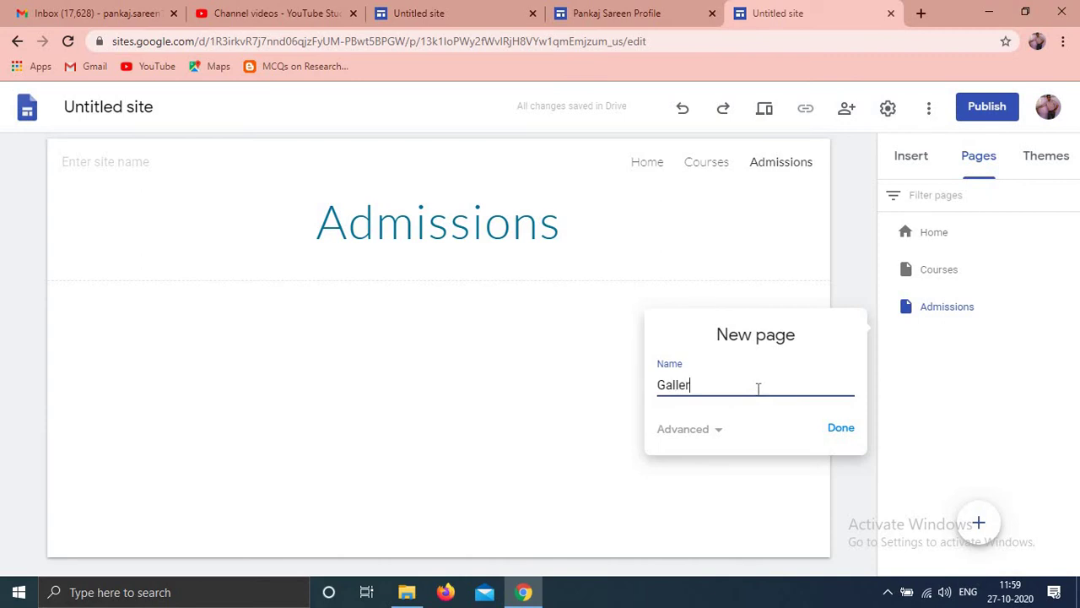
{"action": "left_click", "coordinate": [841, 431]}
{"action": "left_click", "coordinate": [979, 524]}
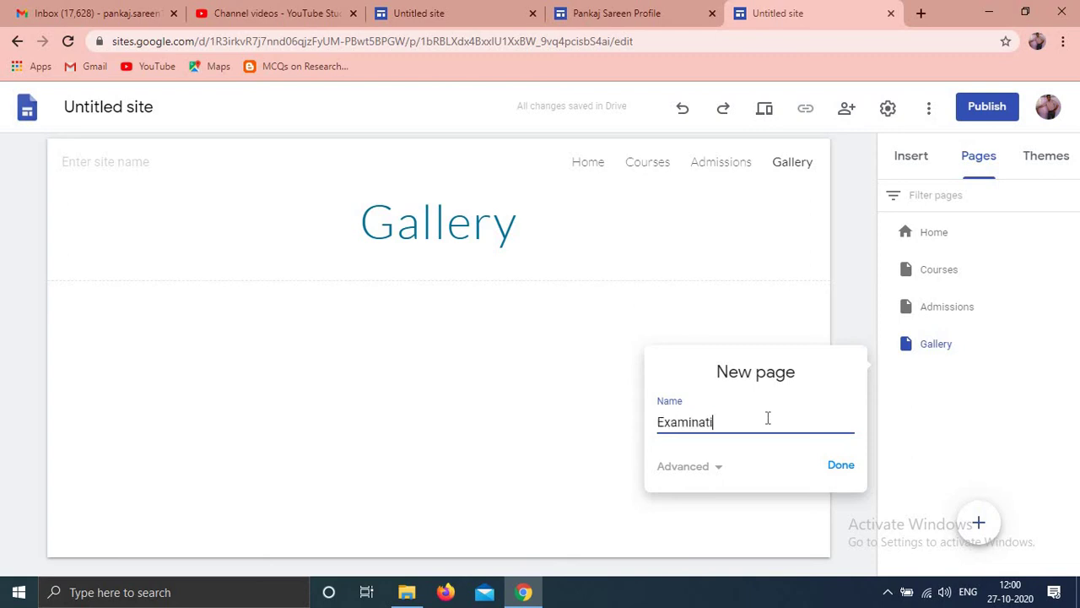
{"action": "left_click", "coordinate": [839, 465]}
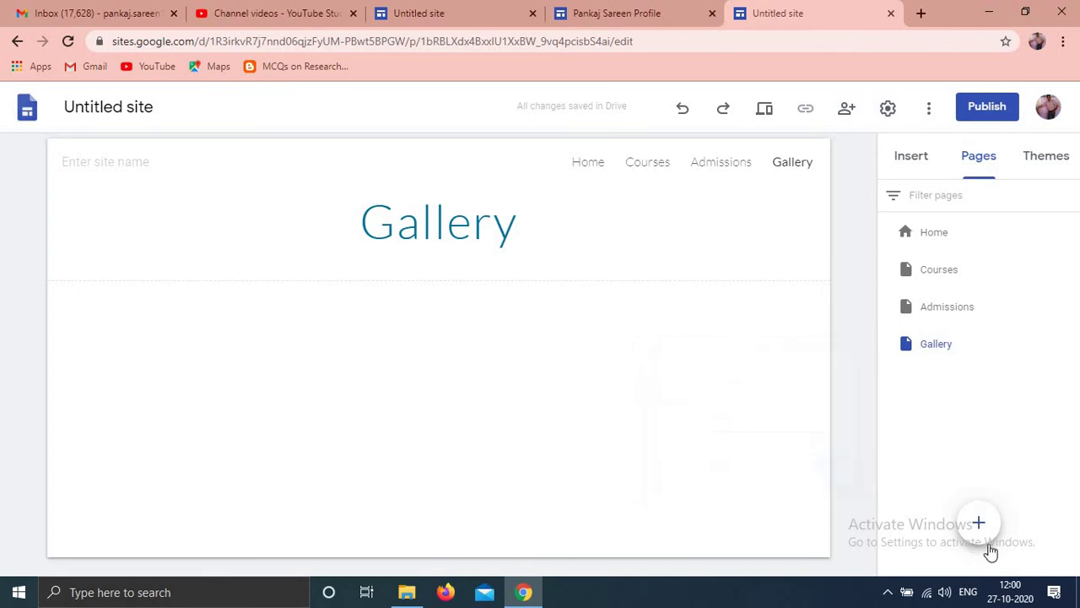
{"action": "left_click", "coordinate": [979, 524]}
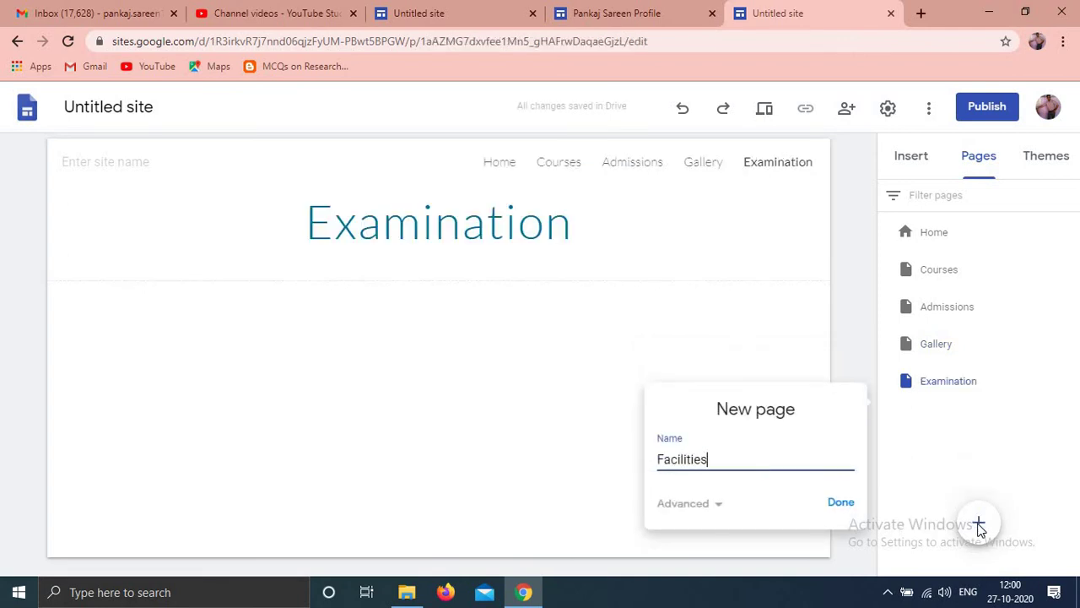
{"action": "left_click", "coordinate": [856, 507]}
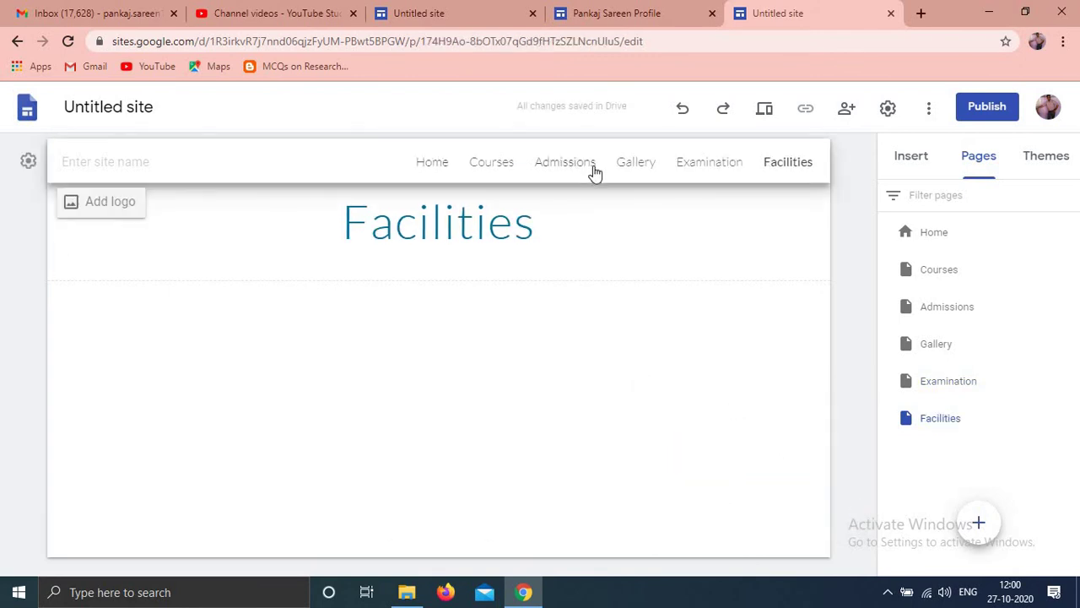
Return to the Home page and look through the elements available for insertion.
{"action": "left_click", "coordinate": [430, 162]}
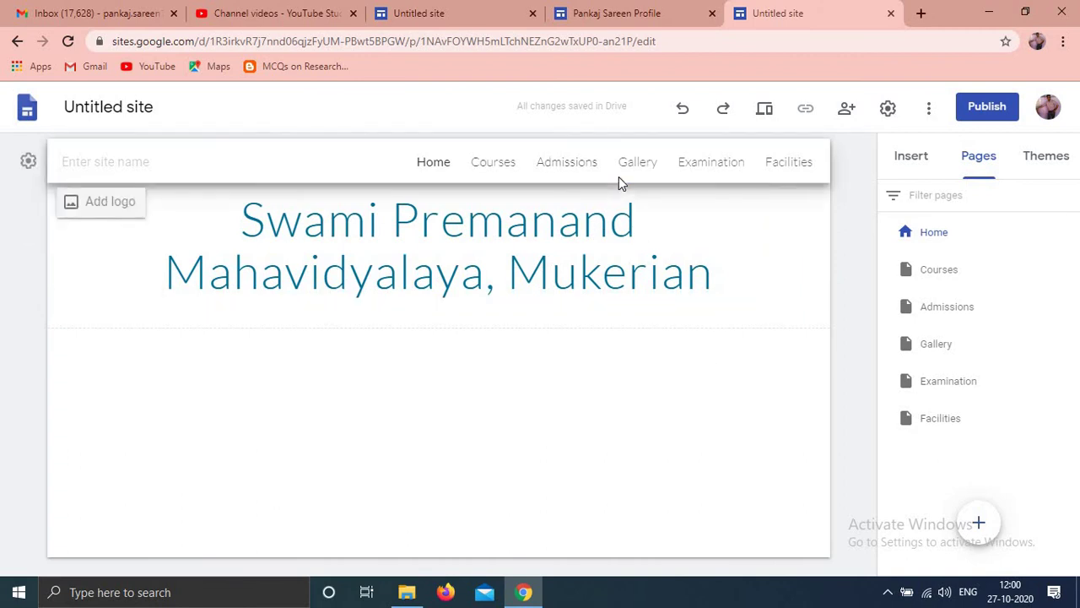
{"action": "left_click", "coordinate": [915, 160]}
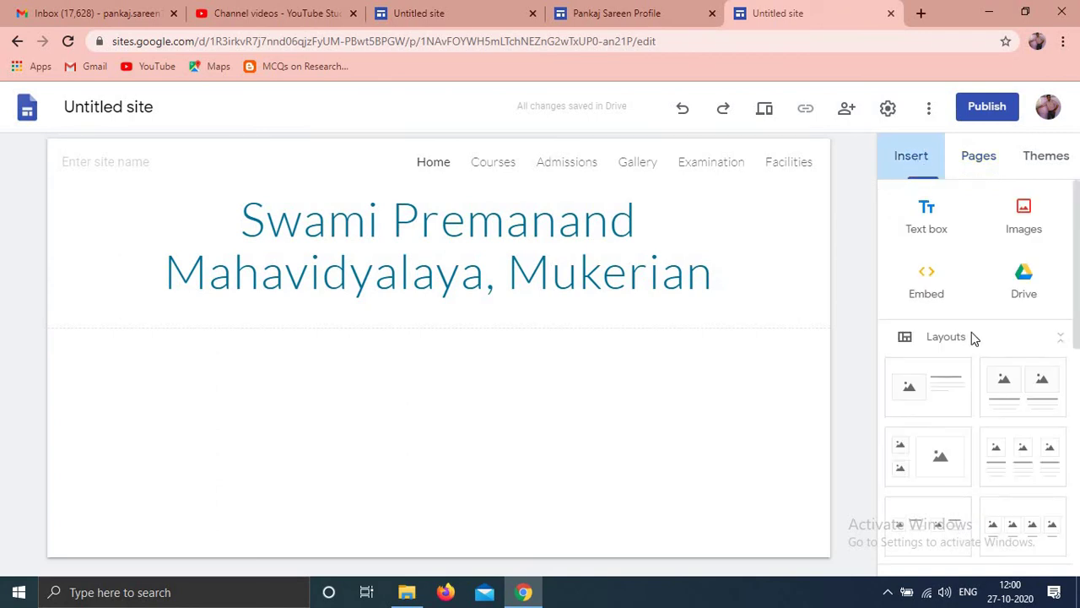
{"action": "scroll", "coordinate": [904, 540], "scroll_direction": "down", "scroll_amount": 5}
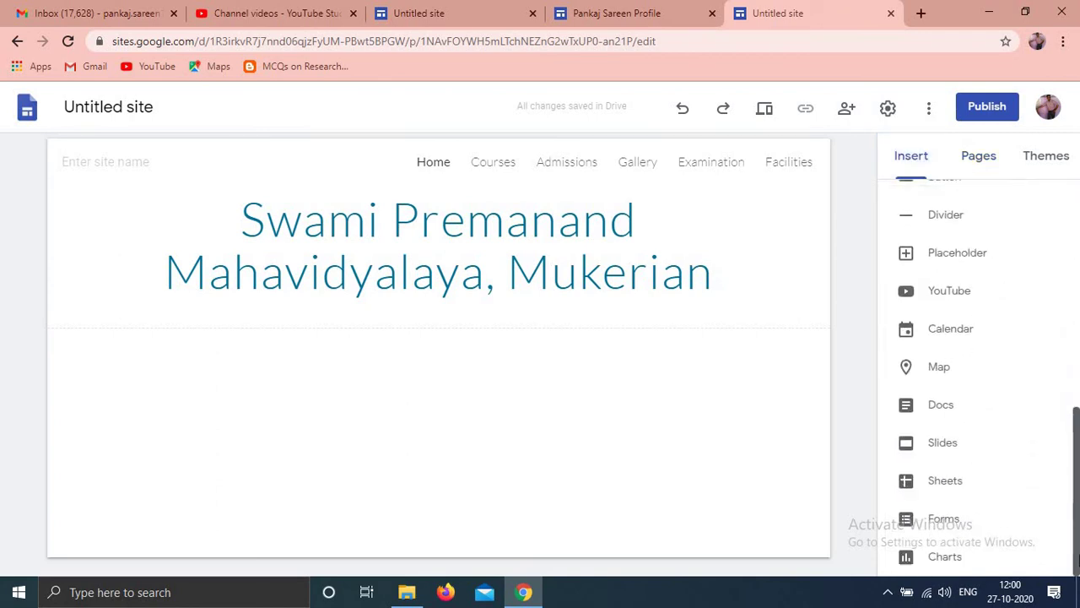
{"action": "scroll", "coordinate": [918, 325], "scroll_direction": "up", "scroll_amount": 5}
{"action": "scroll", "coordinate": [1001, 446], "scroll_direction": "down", "scroll_amount": 5}
{"action": "scroll", "coordinate": [1015, 414], "scroll_direction": "up", "scroll_amount": 5}
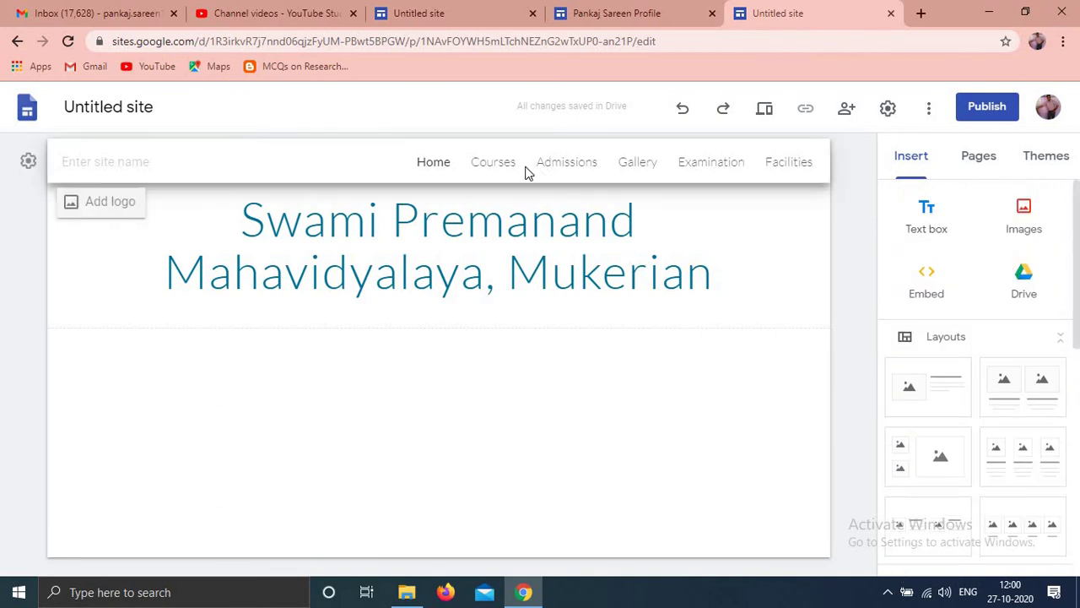
Add a page named College Journal and move it between Examination and Facilities in the page order.
{"action": "left_click", "coordinate": [977, 158]}
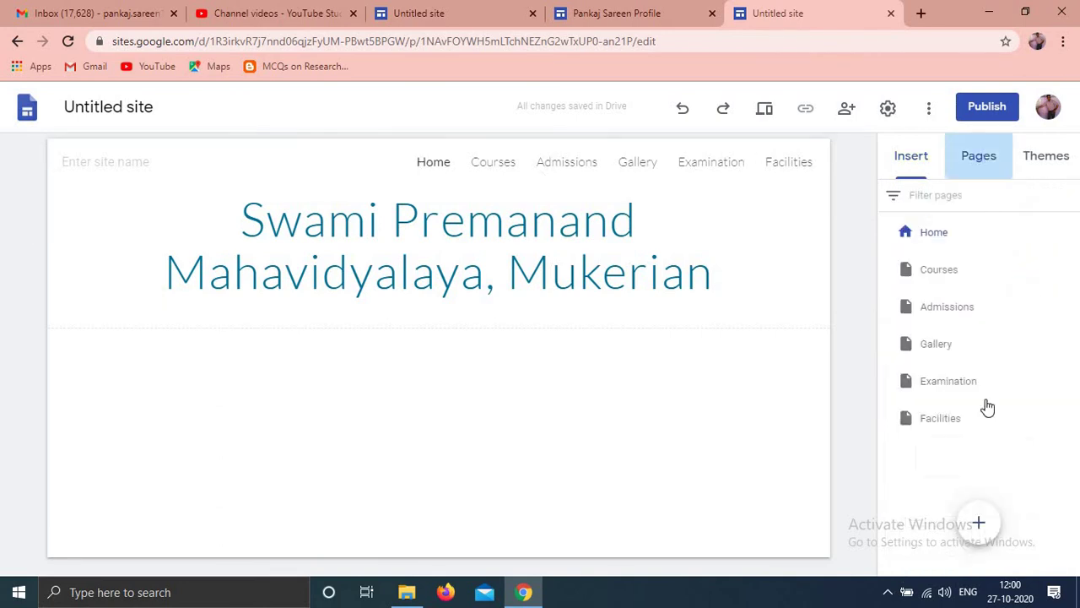
{"action": "left_click", "coordinate": [979, 525]}
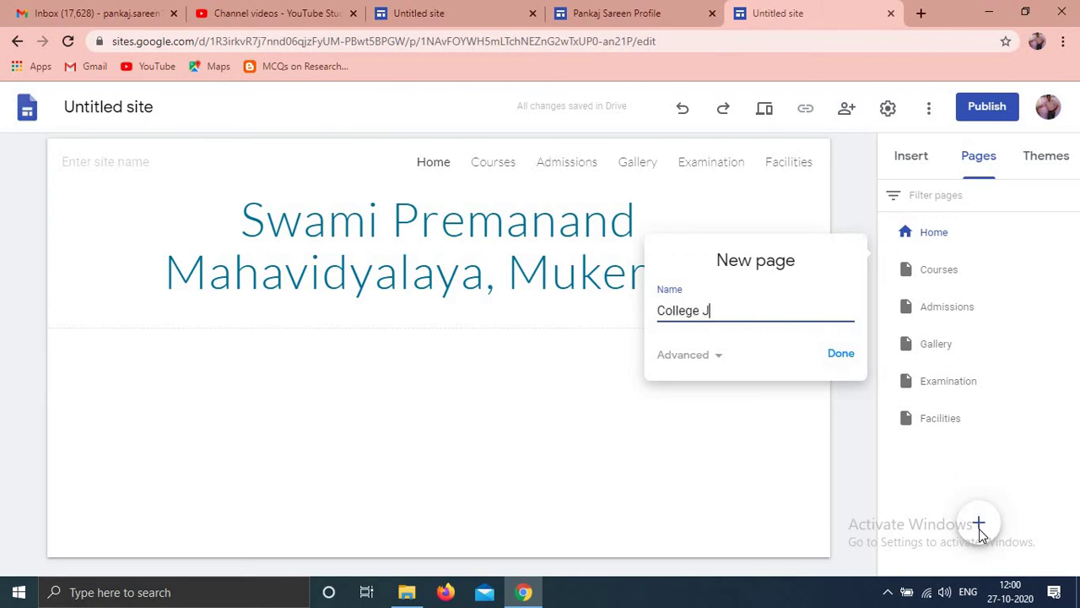
{"action": "left_click", "coordinate": [844, 356]}
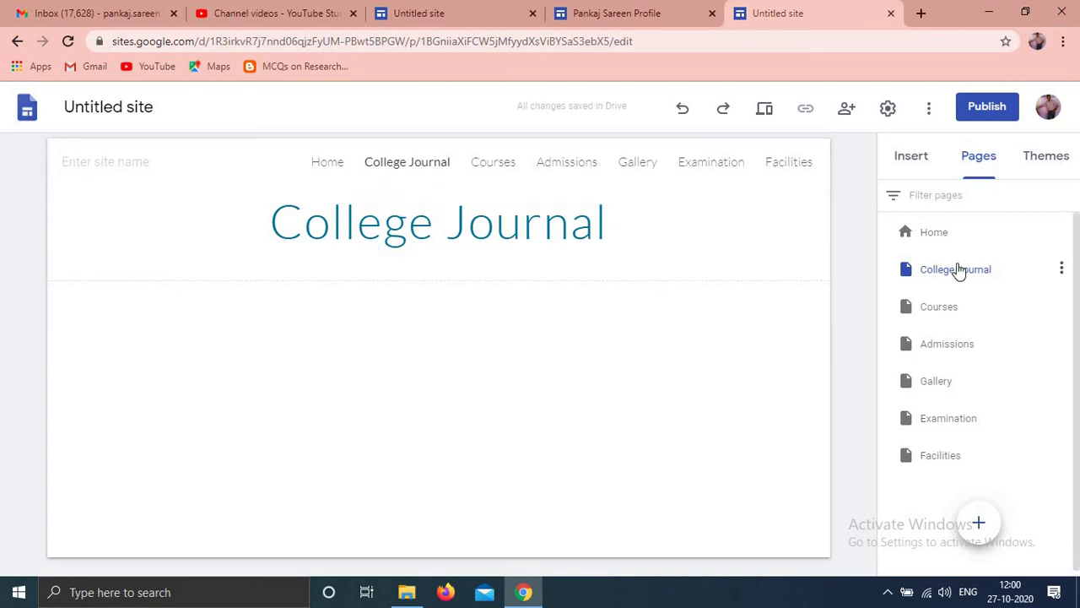
{"action": "left_click", "coordinate": [1061, 270]}
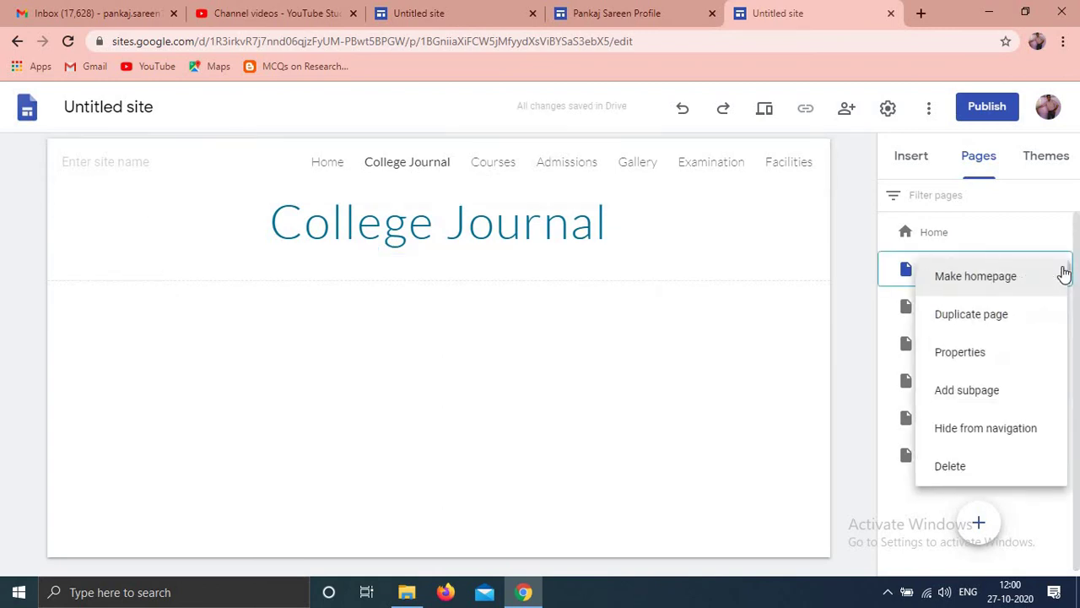
{"action": "left_click", "coordinate": [895, 313]}
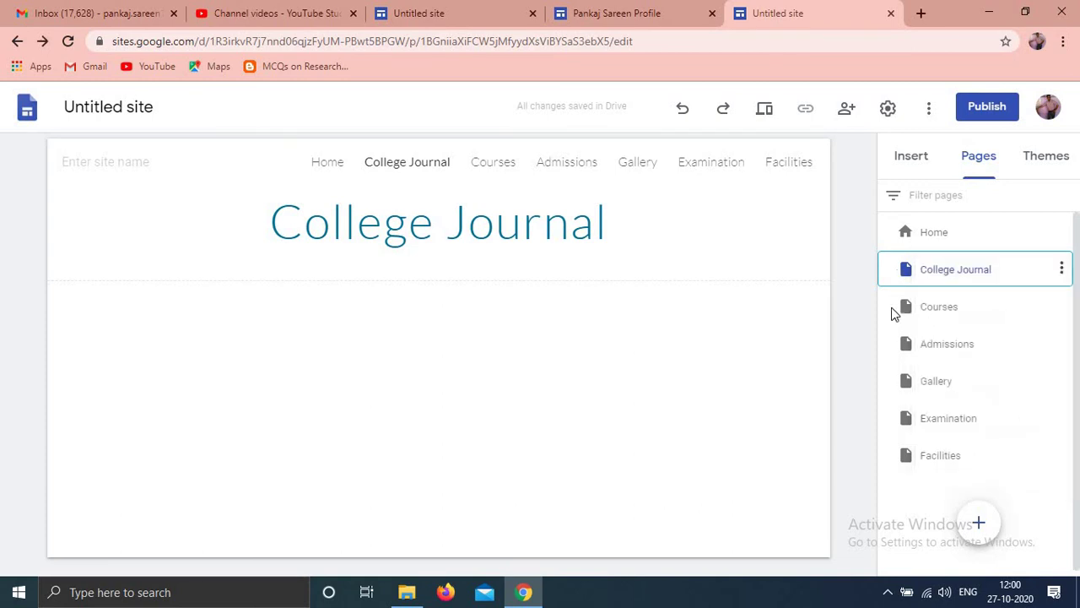
{"action": "left_click_drag", "start_coordinate": [952, 270], "coordinate": [903, 453]}
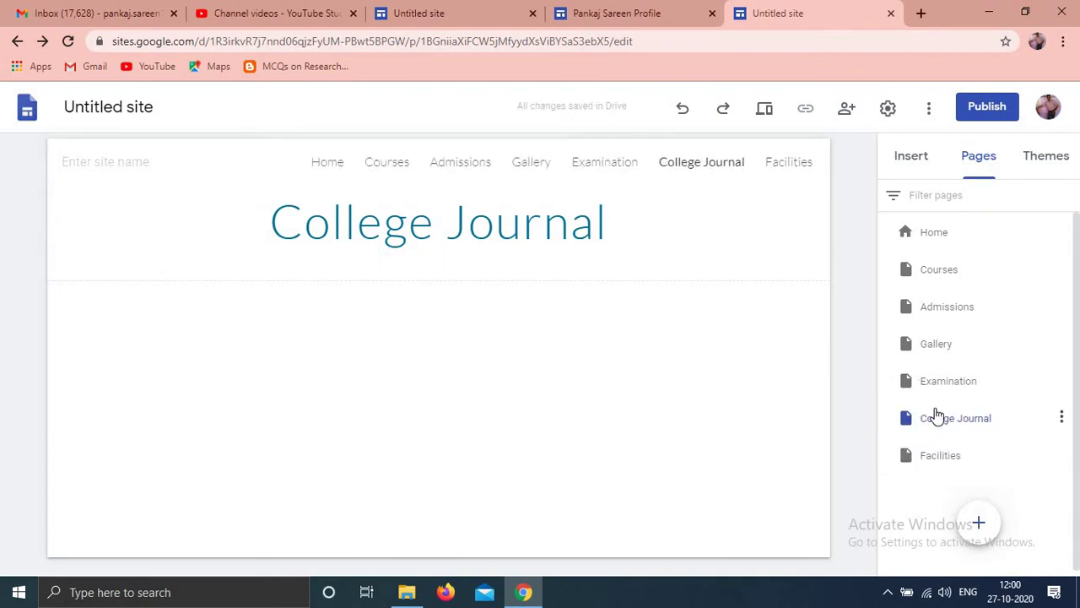
{"action": "left_click_drag", "start_coordinate": [936, 414], "coordinate": [899, 394]}
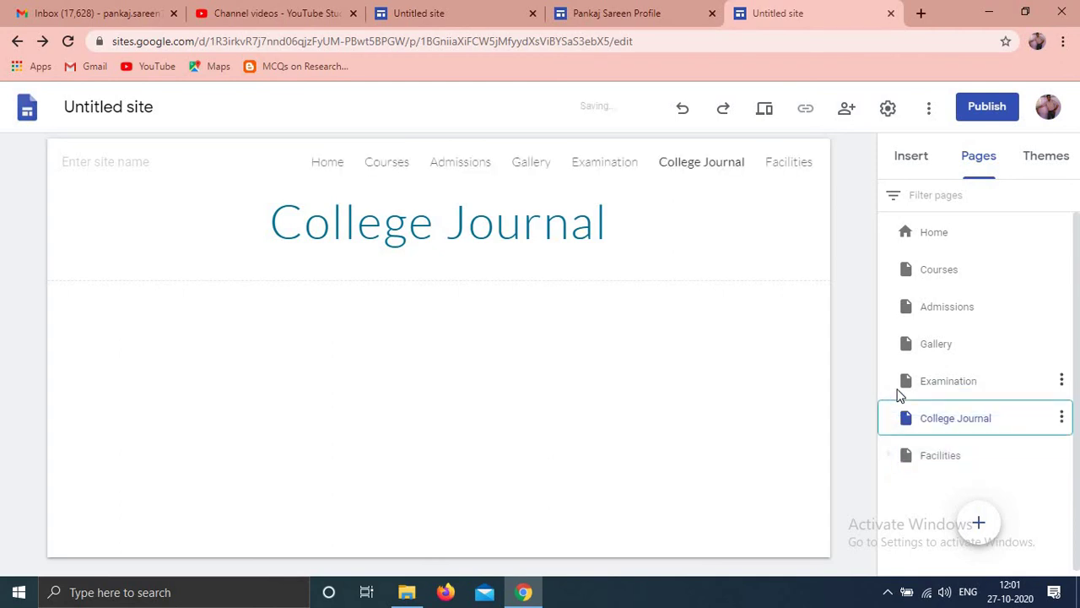
Add a subpage named Issue 2020 under College Journal.
{"action": "left_click", "coordinate": [1061, 419]}
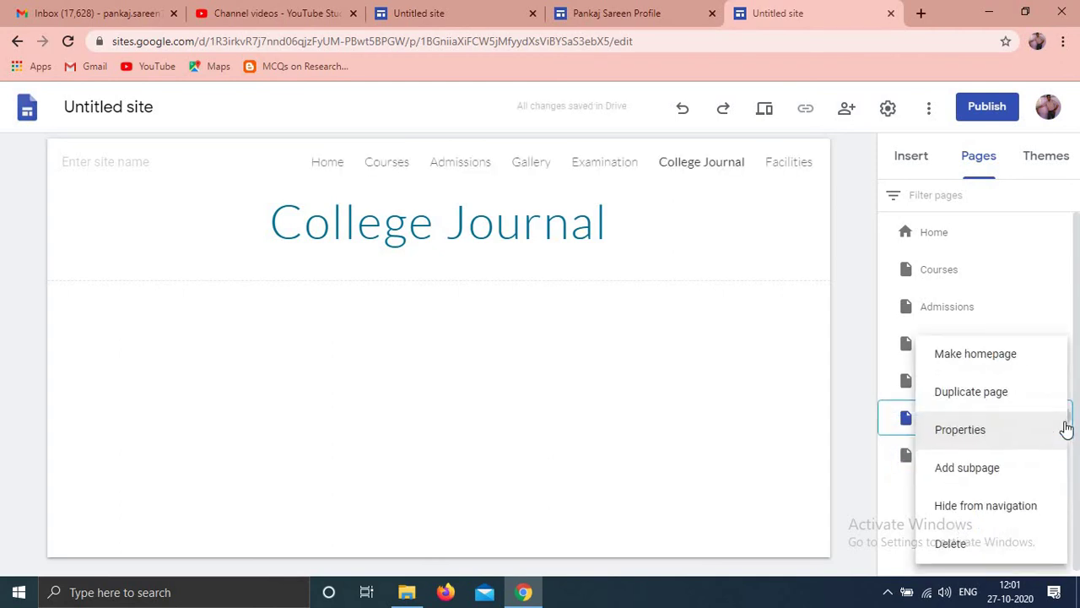
{"action": "left_click", "coordinate": [992, 465]}
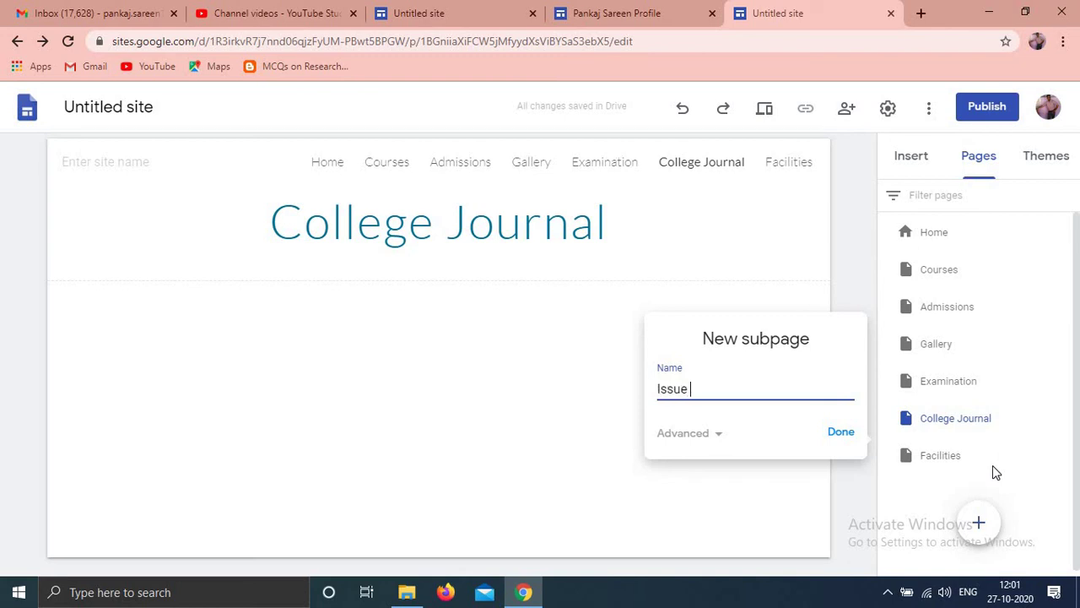
{"action": "type", "text": "Issue 2020"}
{"action": "left_click", "coordinate": [841, 431]}
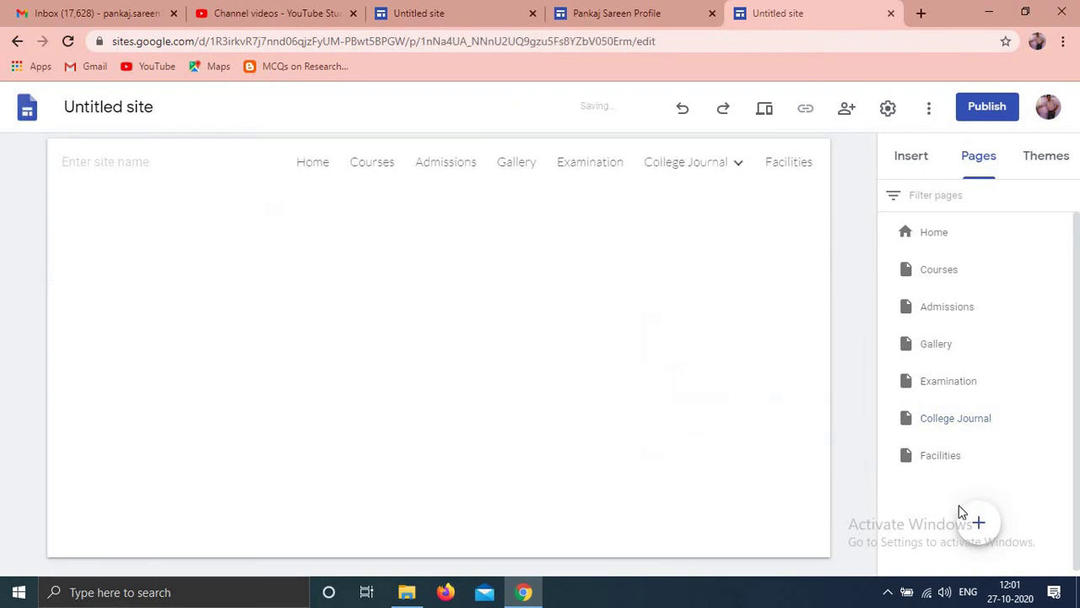
Add a page named Issue 2019, nest it under College Journal below Issue 2020, and check the site navigation.
{"action": "left_click", "coordinate": [978, 523]}
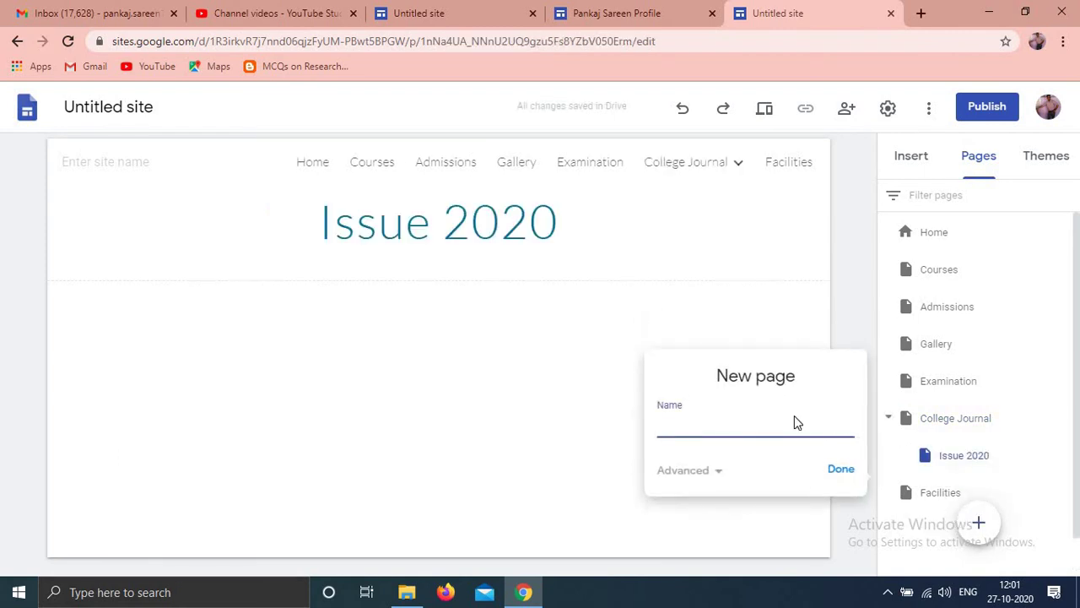
{"action": "type", "text": "Issue 2019"}
{"action": "left_click", "coordinate": [848, 477]}
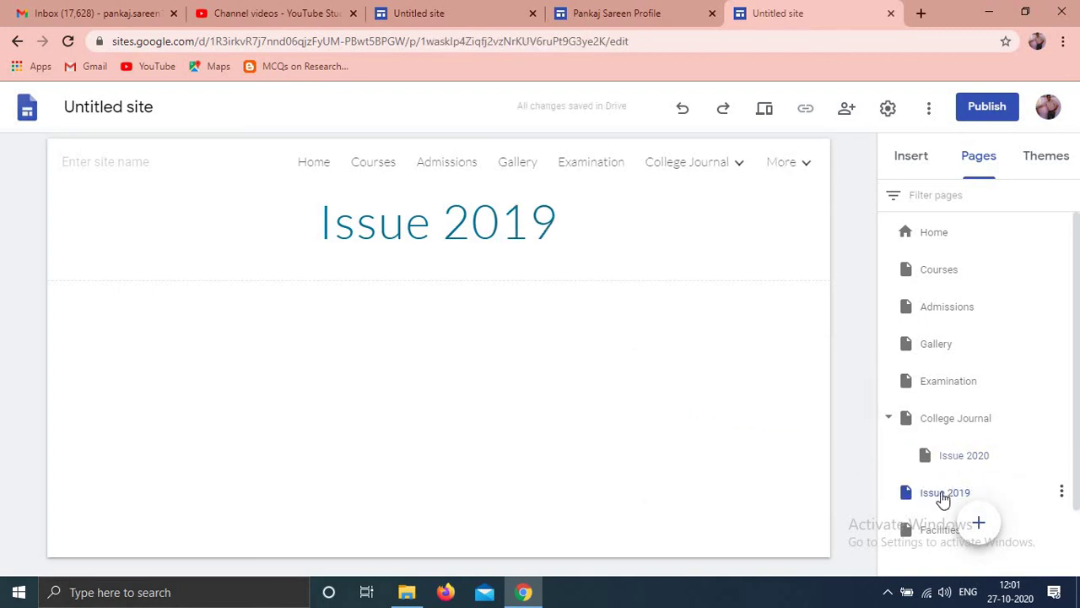
{"action": "left_click_drag", "start_coordinate": [971, 482], "coordinate": [891, 477]}
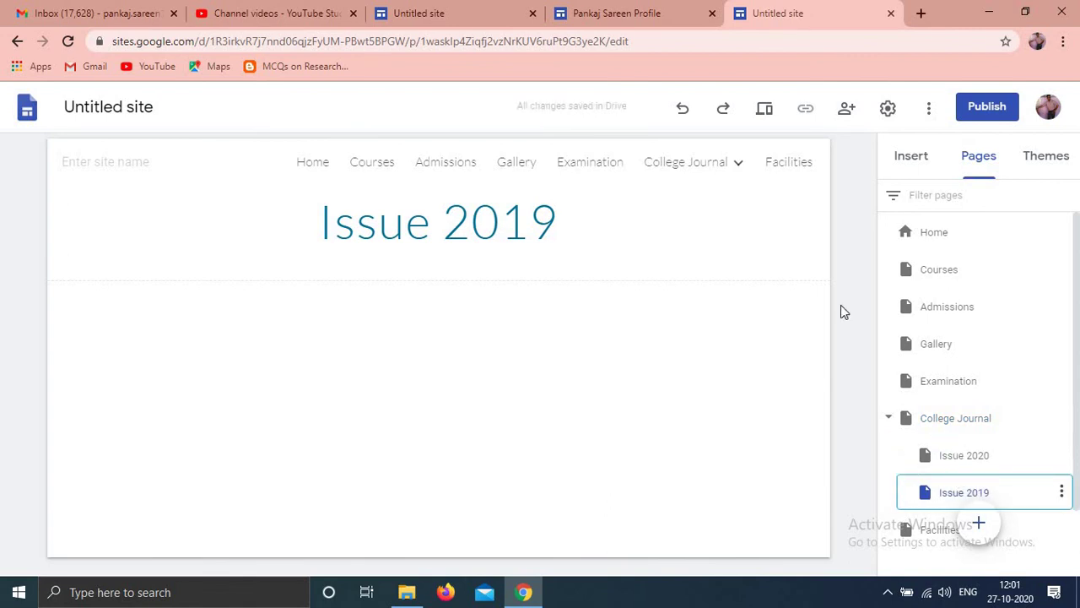
{"action": "left_click", "coordinate": [736, 165]}
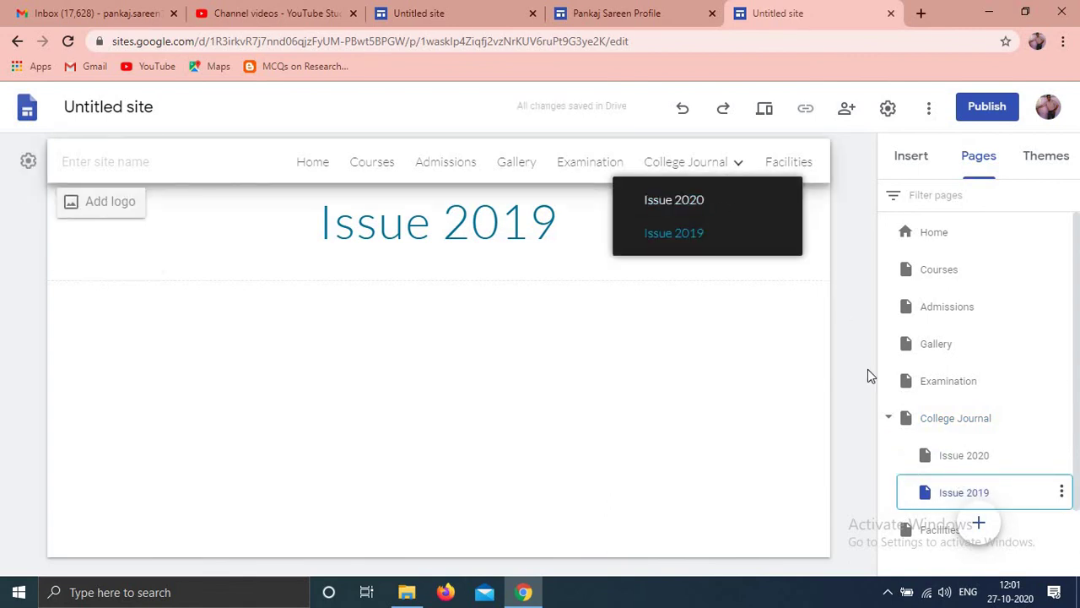
Add a subpage named Publications under Issue 2020 and check its nesting in the College Journal navigation.
{"action": "left_click", "coordinate": [1062, 455]}
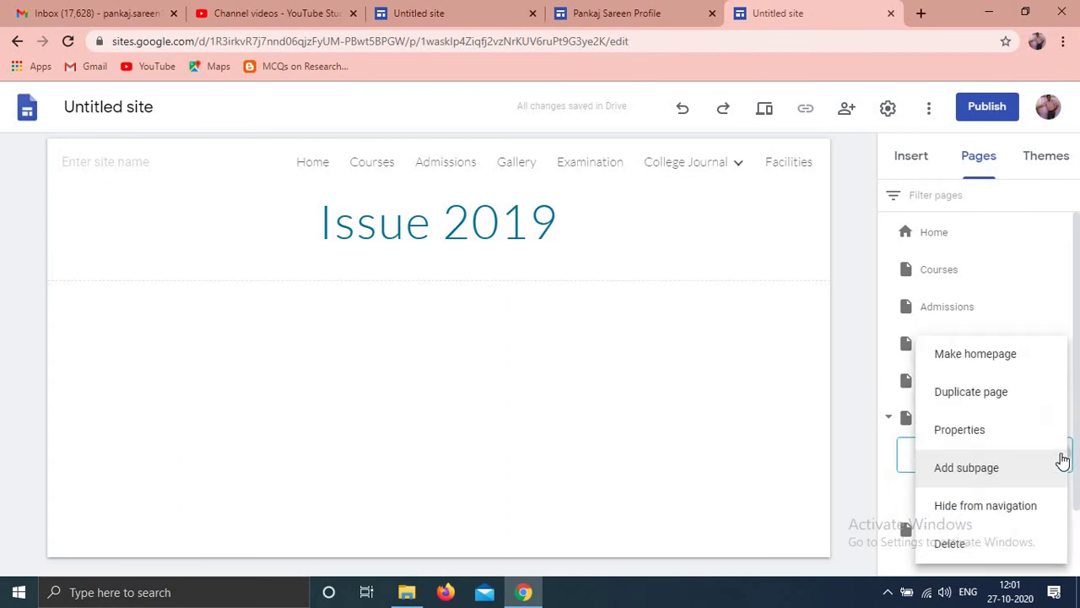
{"action": "left_click", "coordinate": [990, 468]}
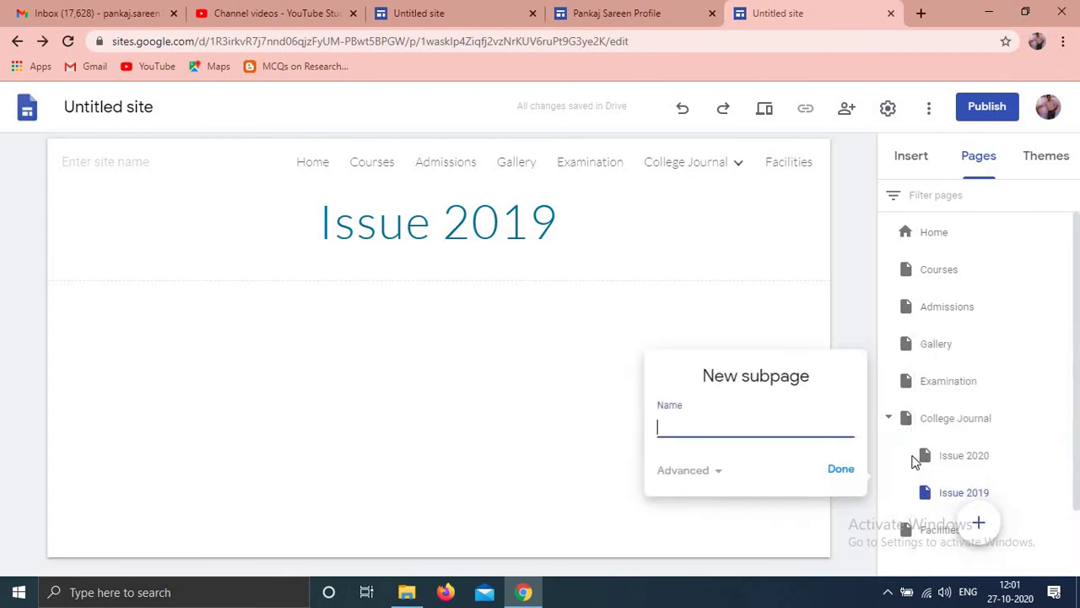
{"action": "left_click", "coordinate": [840, 469]}
{"action": "mouse_move", "coordinate": [648, 161]}
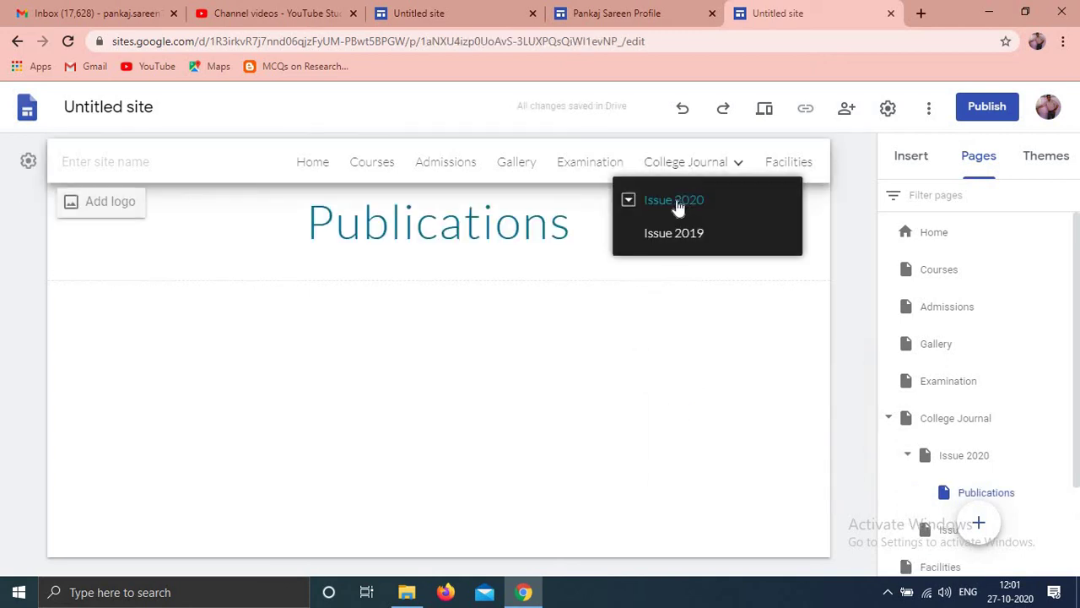
{"action": "left_click", "coordinate": [628, 202]}
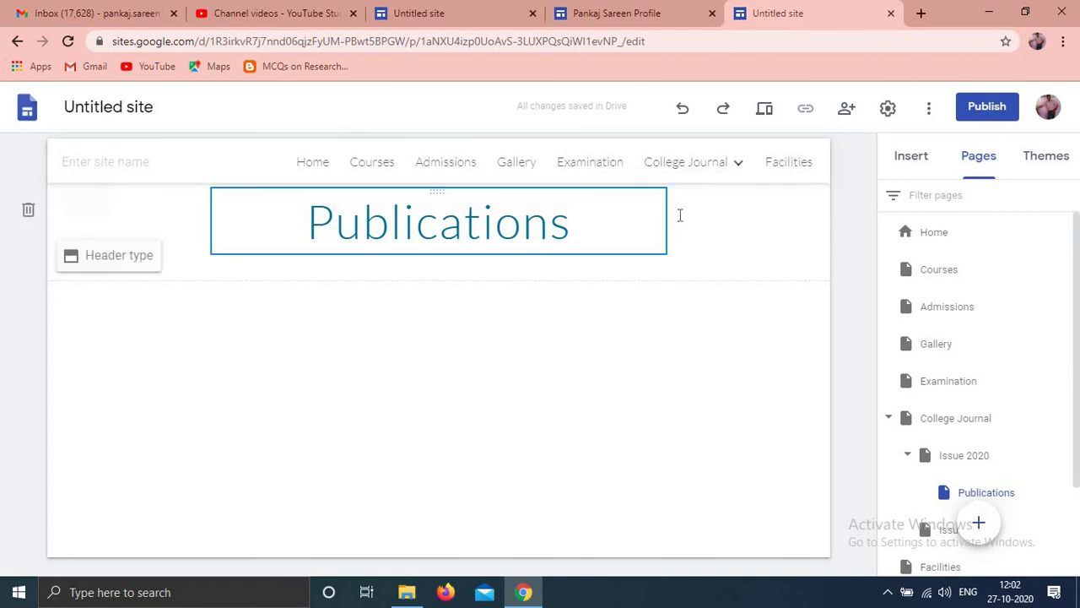
Open the Gallery page and examine the image carousel's insertion options without inserting a carousel.
{"action": "left_click", "coordinate": [924, 165]}
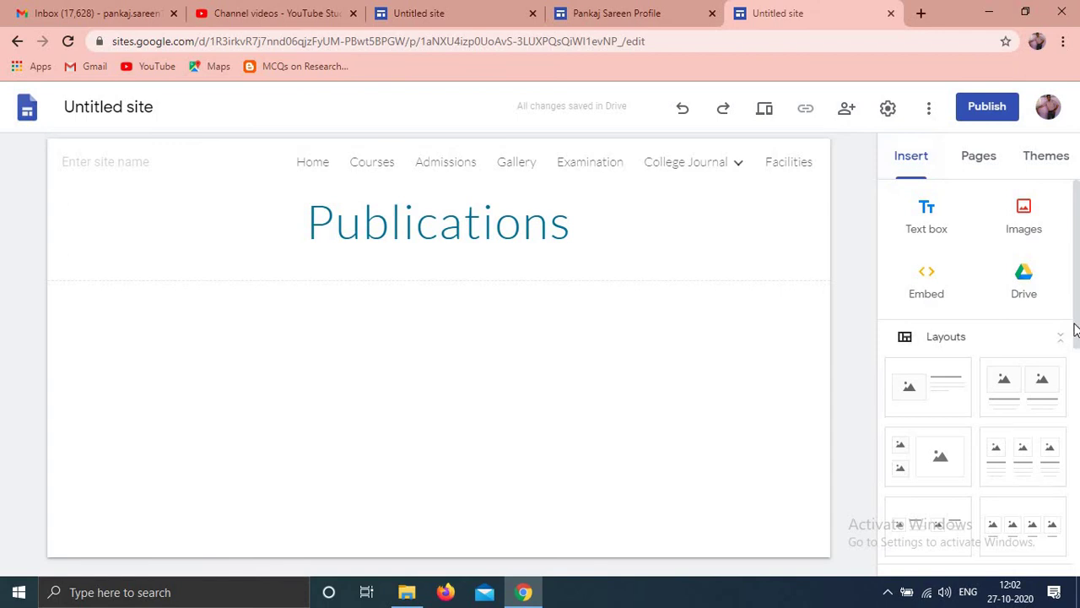
{"action": "left_click_drag", "start_coordinate": [1075, 333], "coordinate": [1077, 519]}
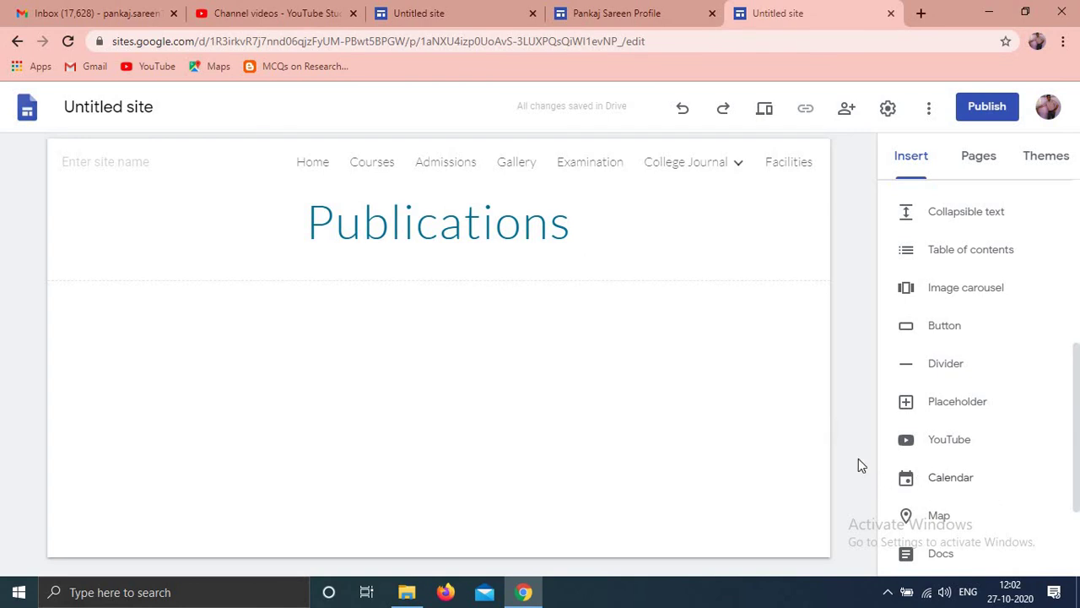
{"action": "left_click", "coordinate": [515, 165]}
{"action": "left_click", "coordinate": [967, 297]}
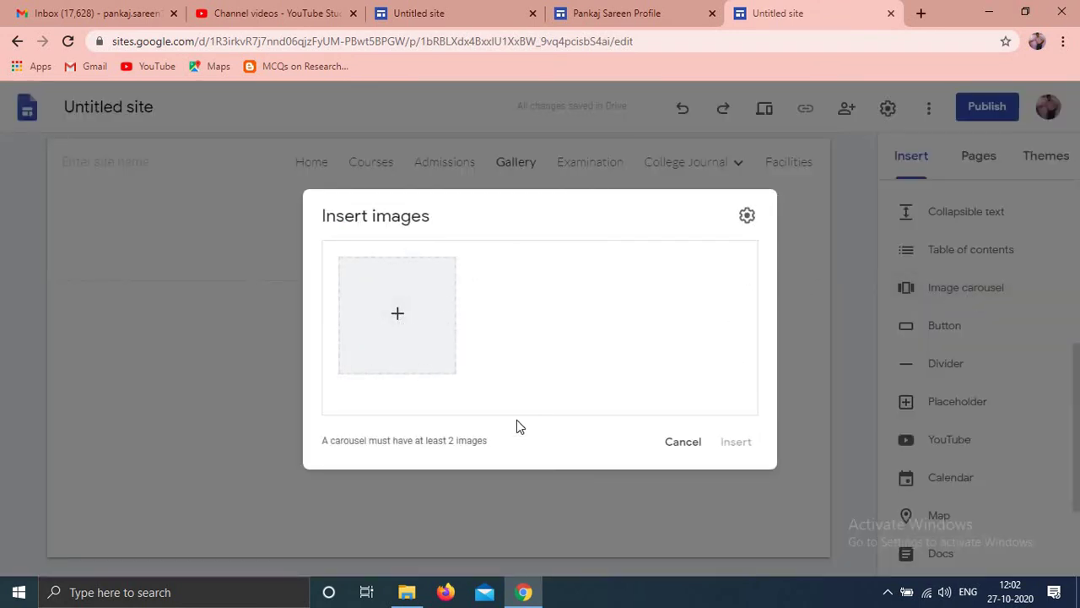
{"action": "left_click", "coordinate": [684, 454]}
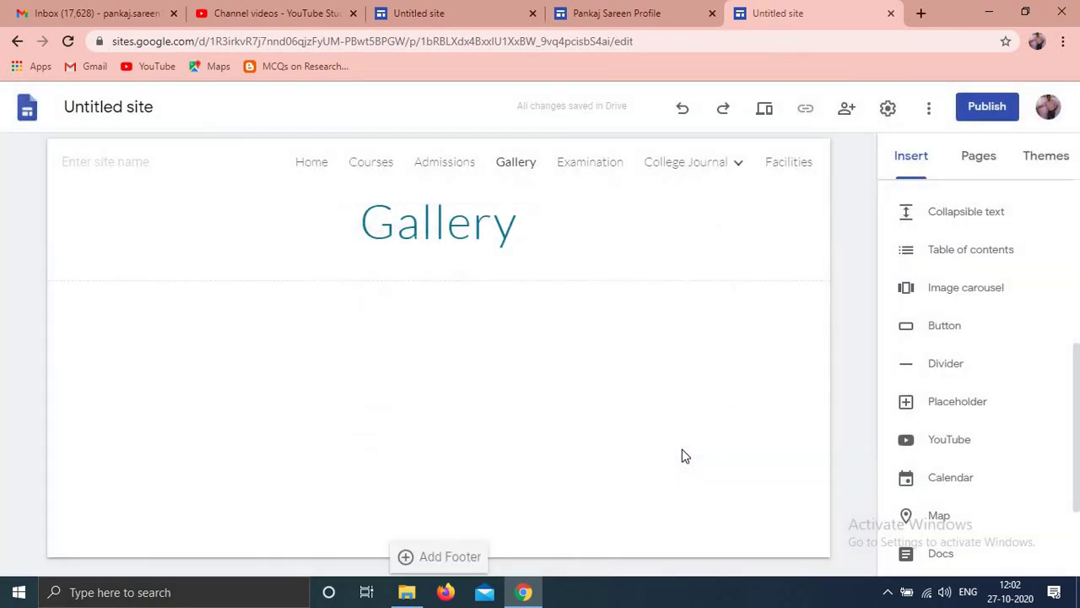
Apply the Level theme with the green accent colour to the college site.
{"action": "left_click", "coordinate": [1036, 158]}
{"action": "scroll", "coordinate": [1012, 338], "scroll_direction": "down", "scroll_amount": 2}
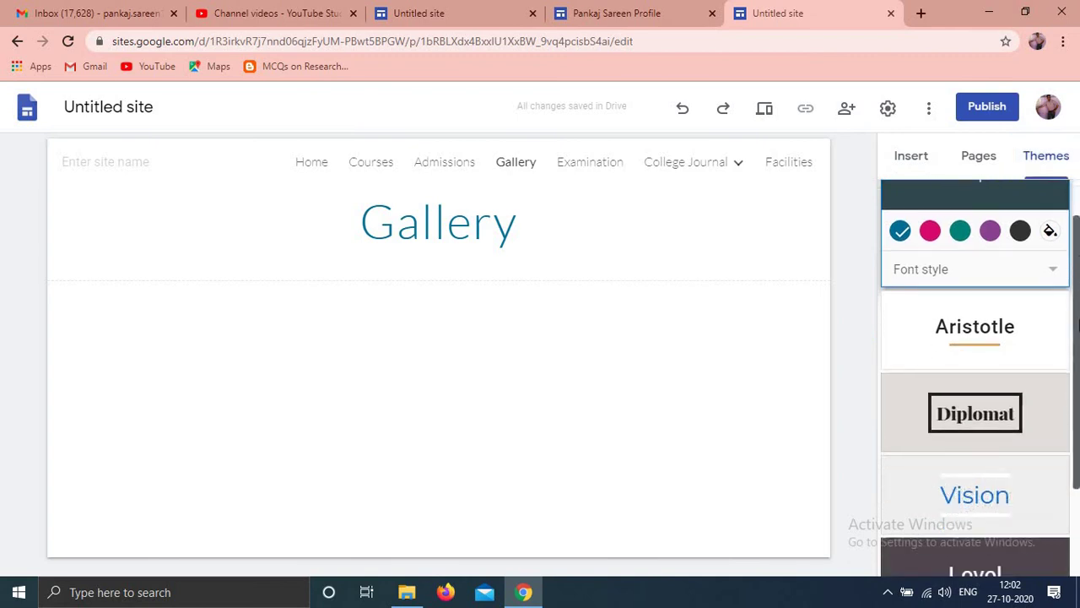
{"action": "left_click", "coordinate": [988, 451]}
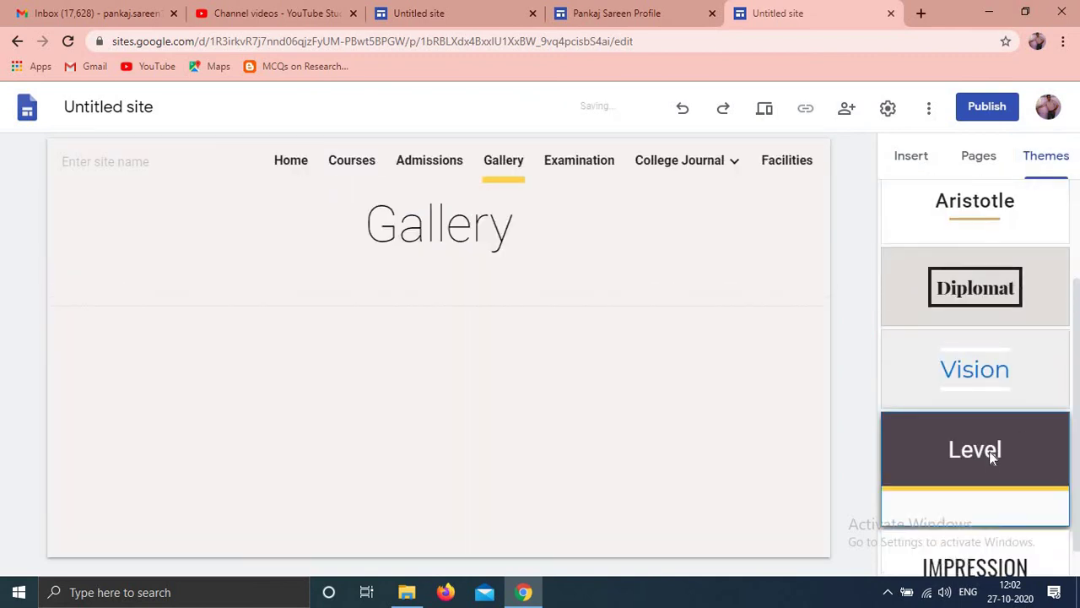
{"action": "left_click", "coordinate": [991, 518]}
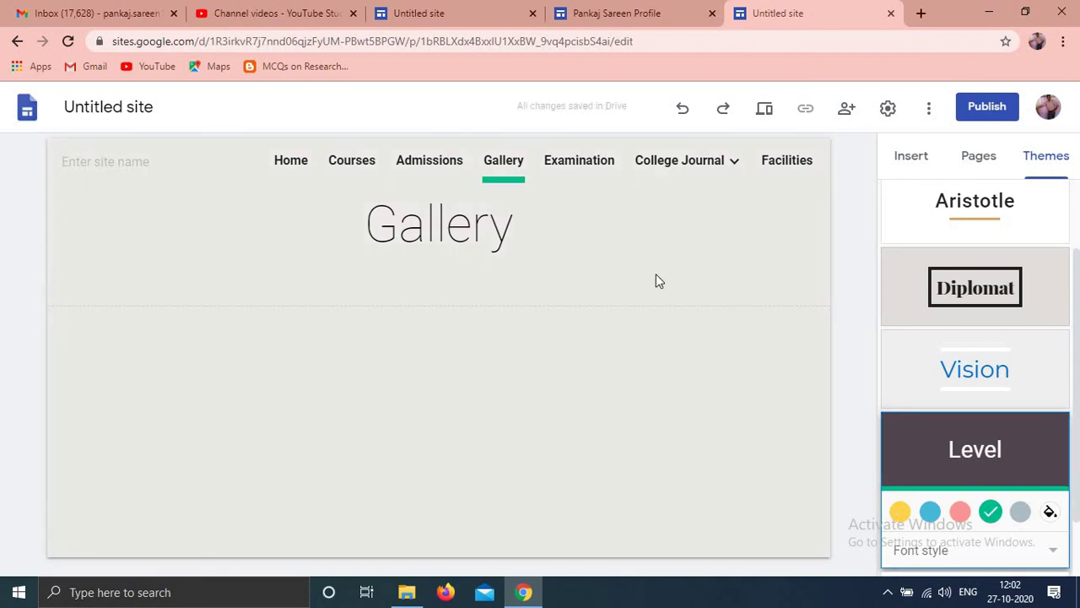
Publish the personal academic site, viewable by anyone, at a web address combining the owner's first name with "resume".
{"action": "left_click", "coordinate": [456, 13]}
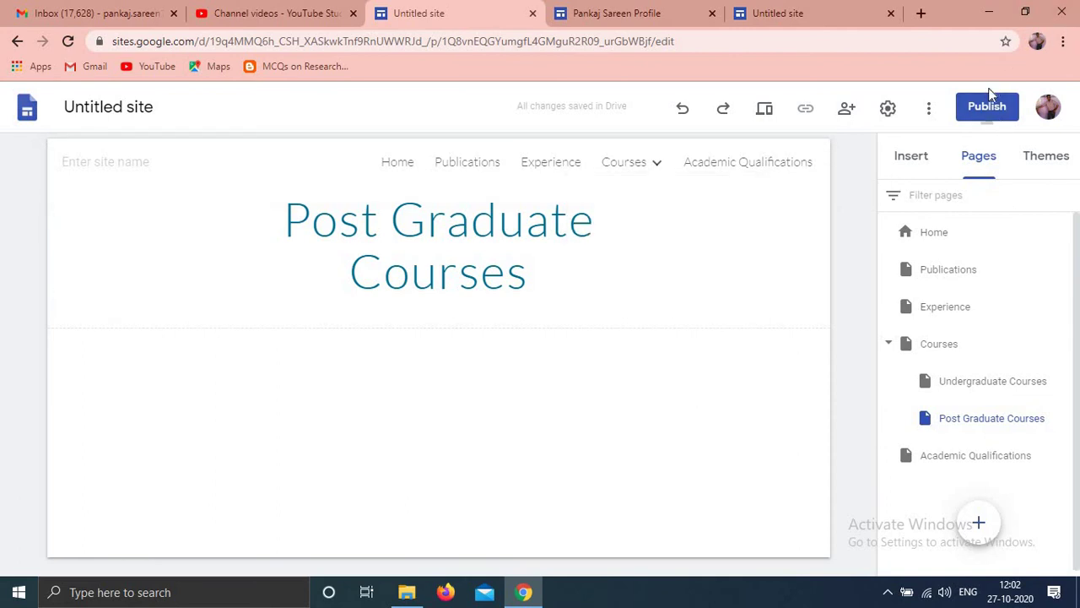
{"action": "left_click", "coordinate": [986, 109]}
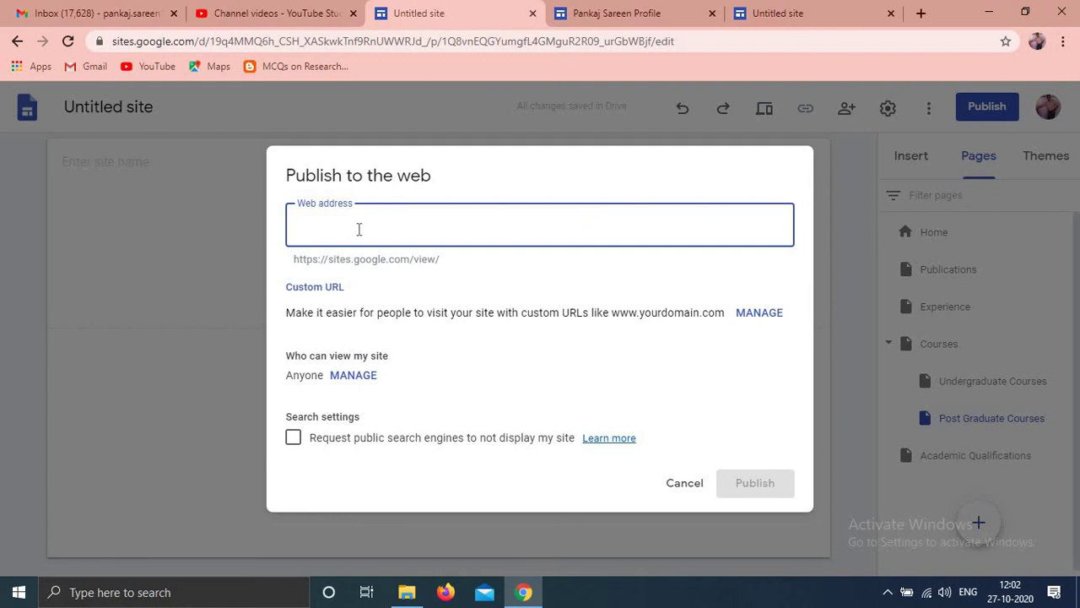
{"action": "type", "text": "pankaj"}
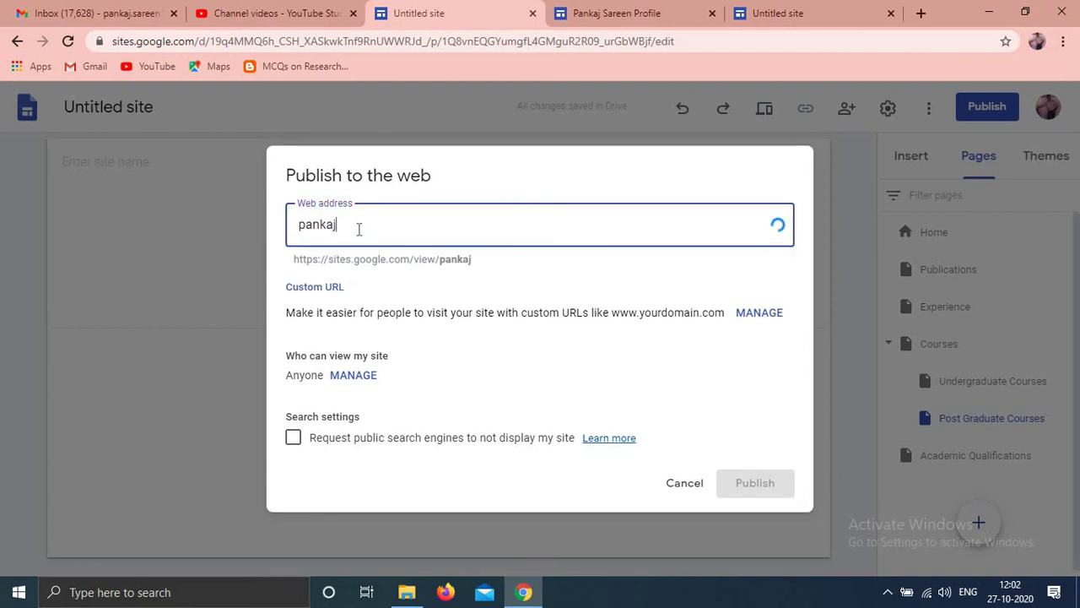
{"action": "type", "text": "resume"}
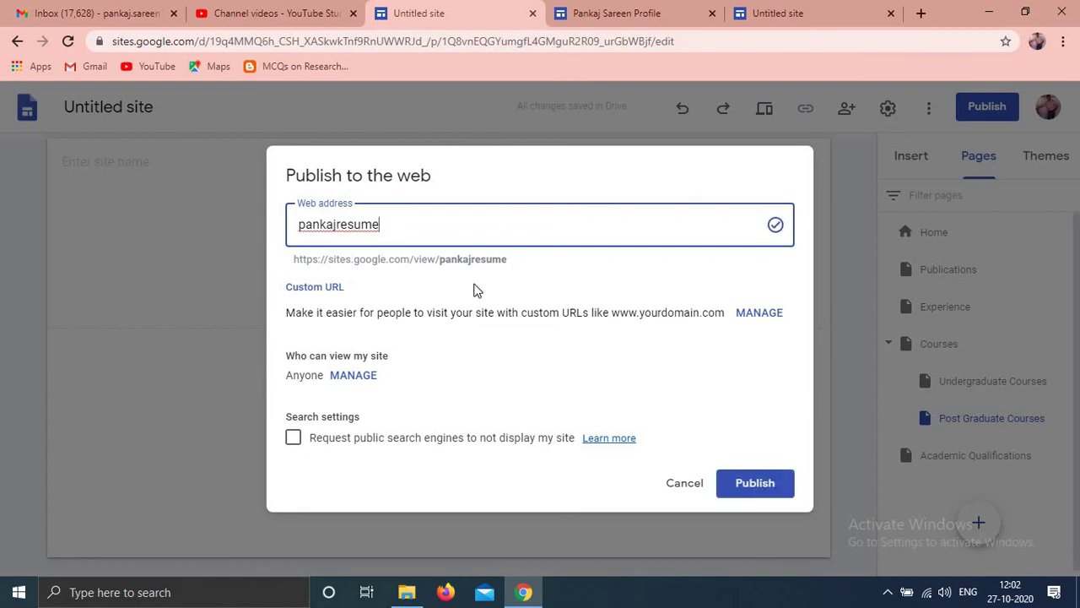
{"action": "left_click", "coordinate": [361, 378]}
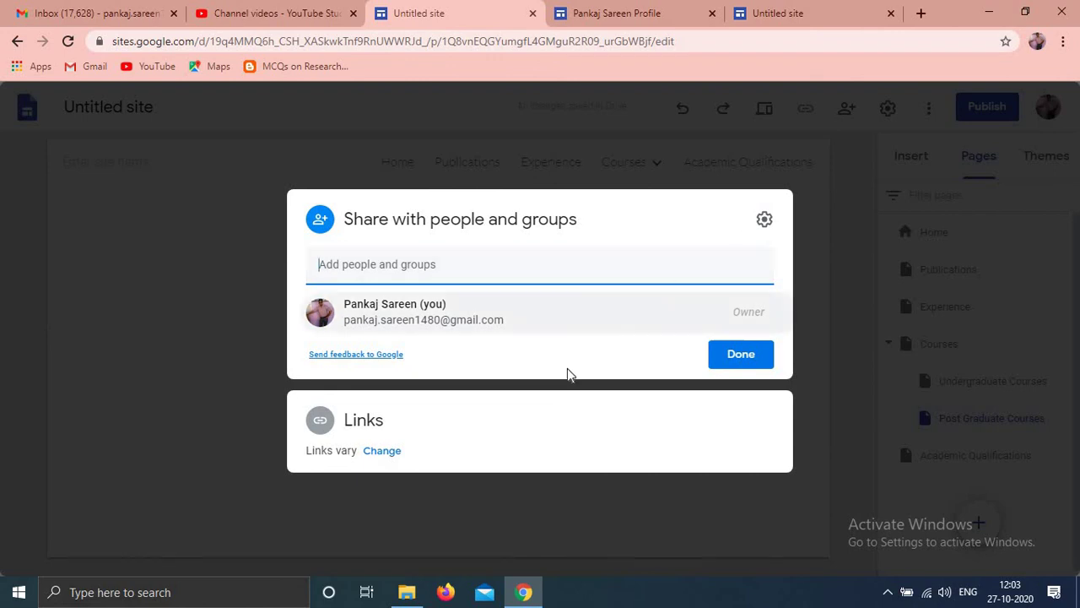
{"action": "left_click", "coordinate": [742, 353]}
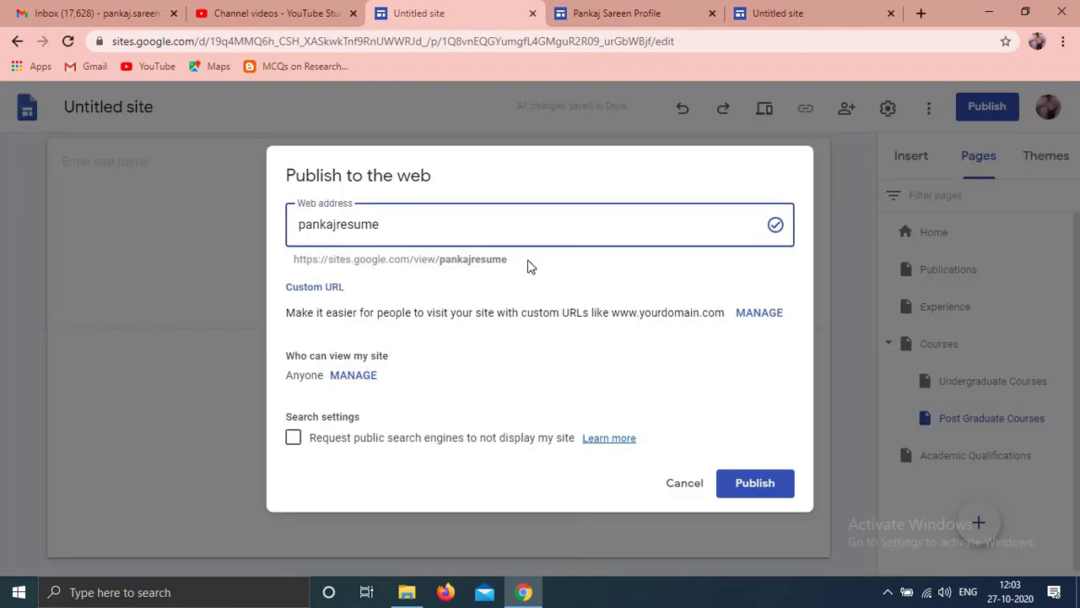
{"action": "left_click", "coordinate": [754, 488]}
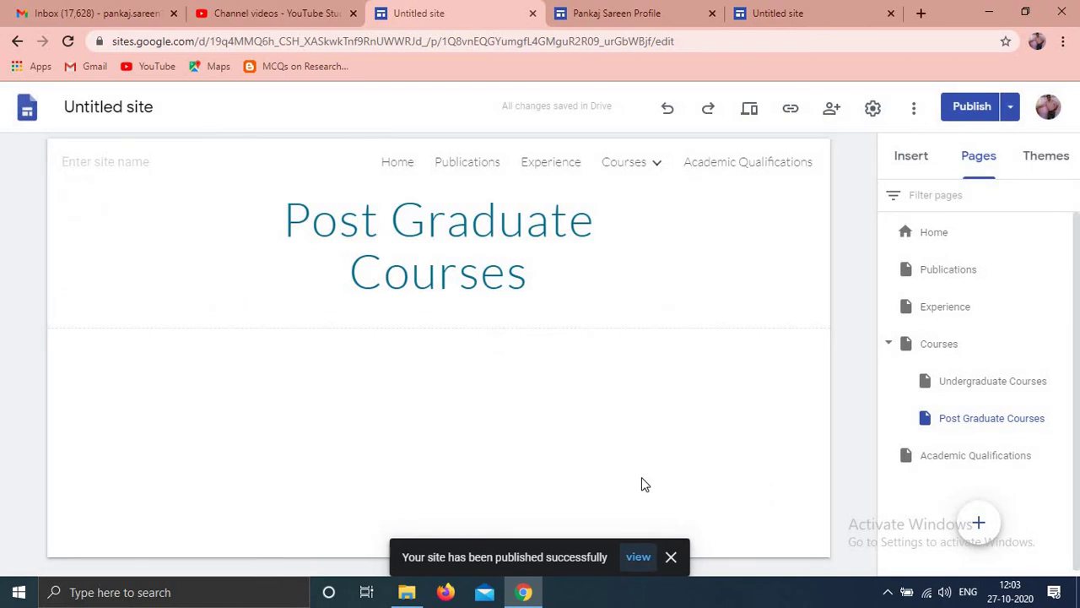
View the published personal site and go to its Home page.
{"action": "left_click", "coordinate": [877, 106]}
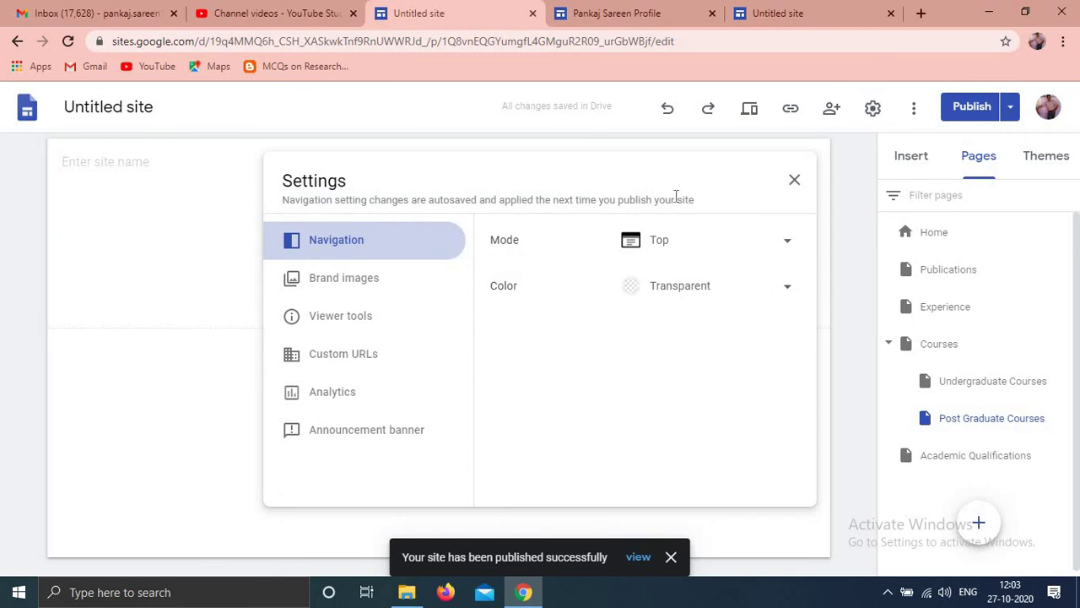
{"action": "left_click", "coordinate": [795, 180]}
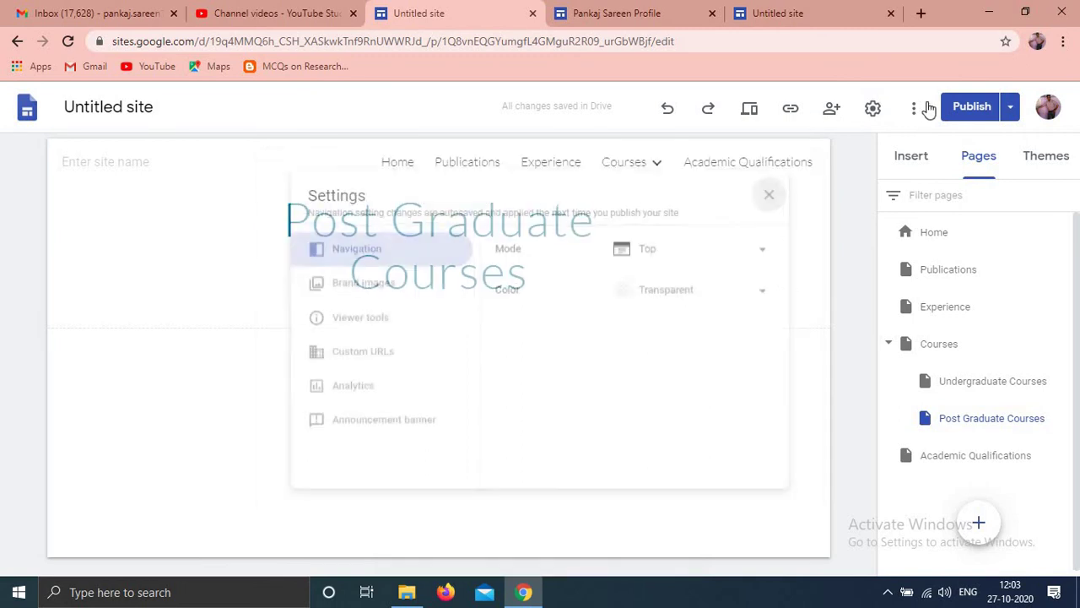
{"action": "left_click", "coordinate": [1009, 110]}
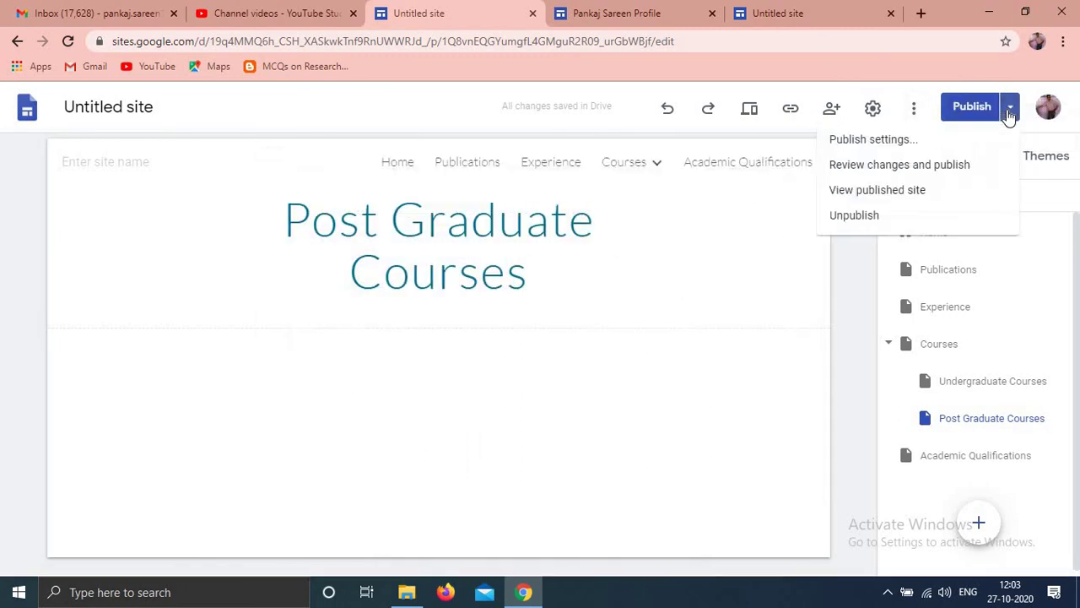
{"action": "left_click", "coordinate": [876, 194]}
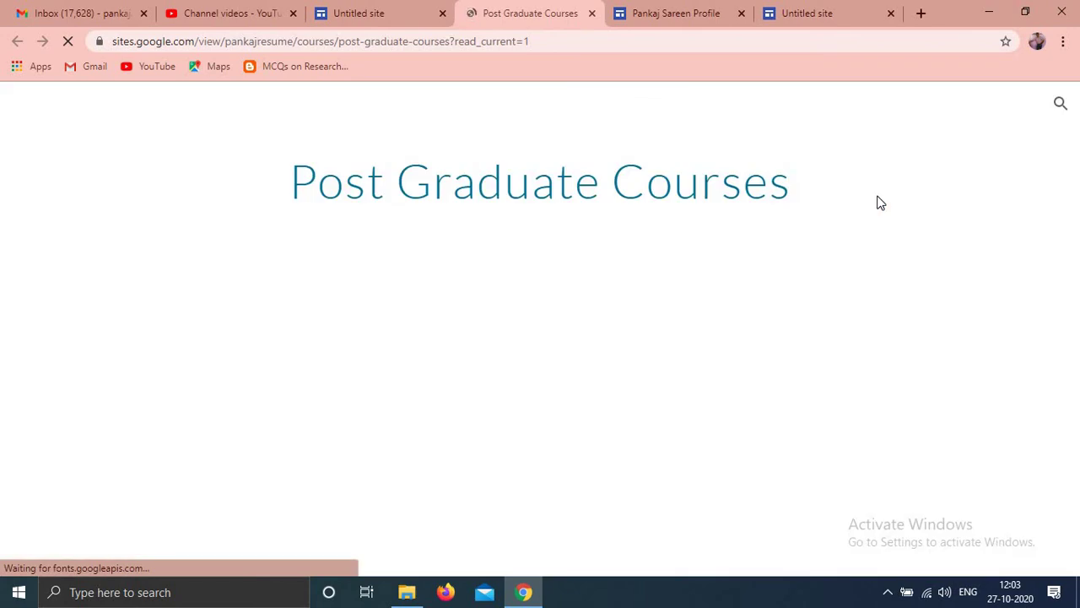
{"action": "left_click", "coordinate": [621, 108]}
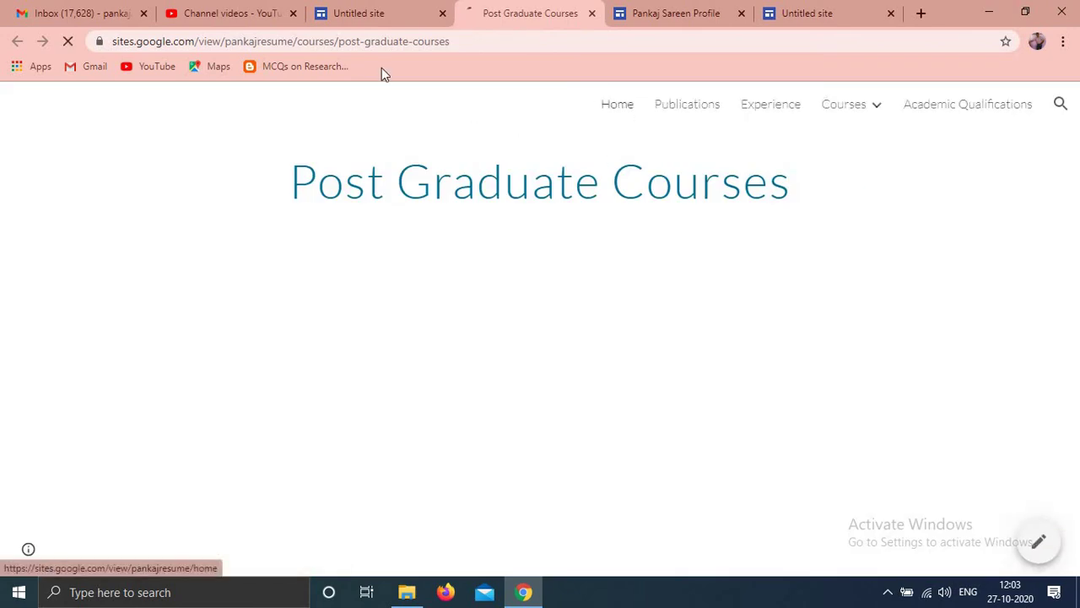
Copy the published site's base address without the page name, load it in a new tab to check it, and close that tab.
{"action": "double_click", "coordinate": [313, 40]}
{"action": "key", "text": "BackSpace"}
{"action": "double_click", "coordinate": [297, 42]}
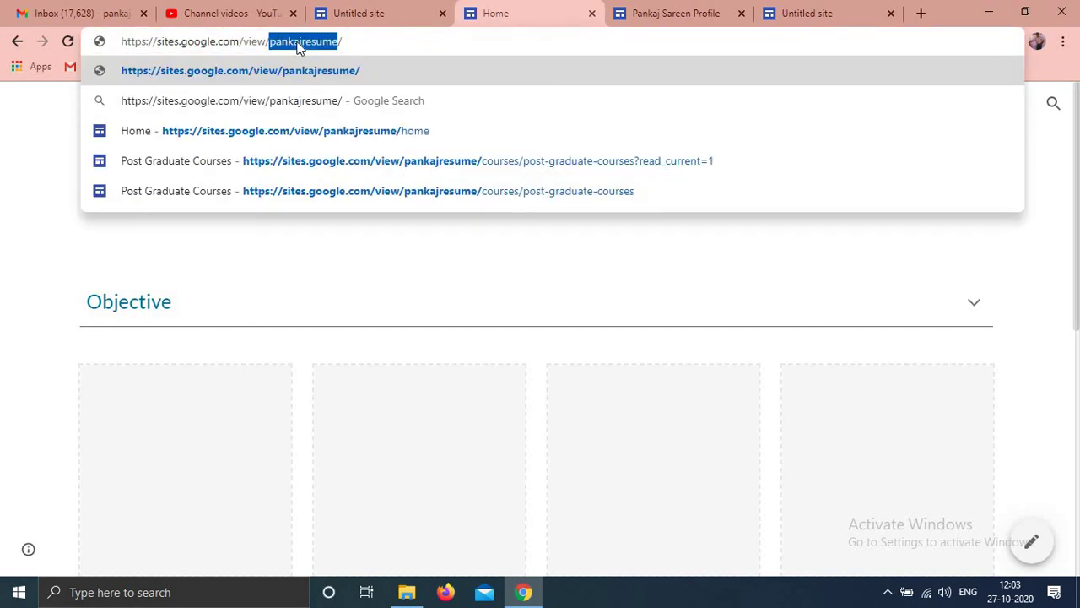
{"action": "left_click", "coordinate": [297, 48]}
{"action": "key", "text": "ctrl+c"}
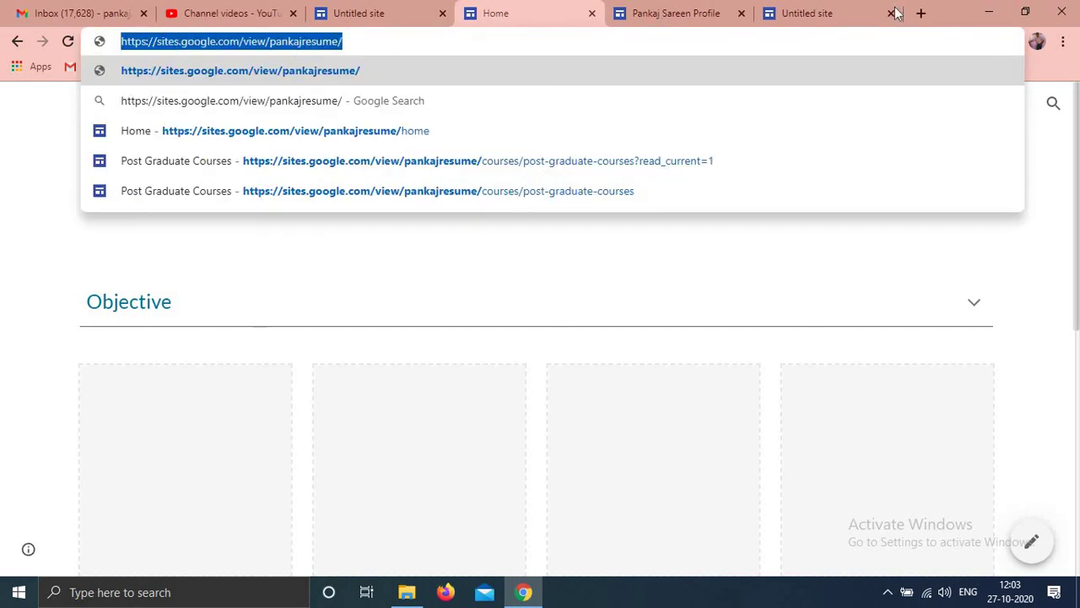
{"action": "key", "text": "ctrl+t"}
{"action": "key", "text": "ctrl+v"}
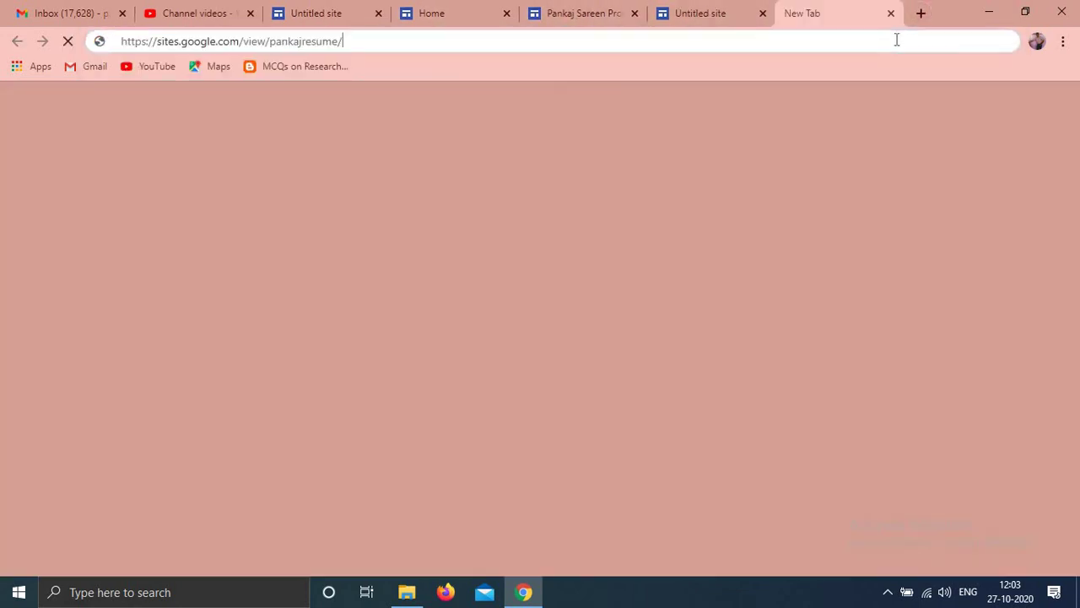
{"action": "key", "text": "Return"}
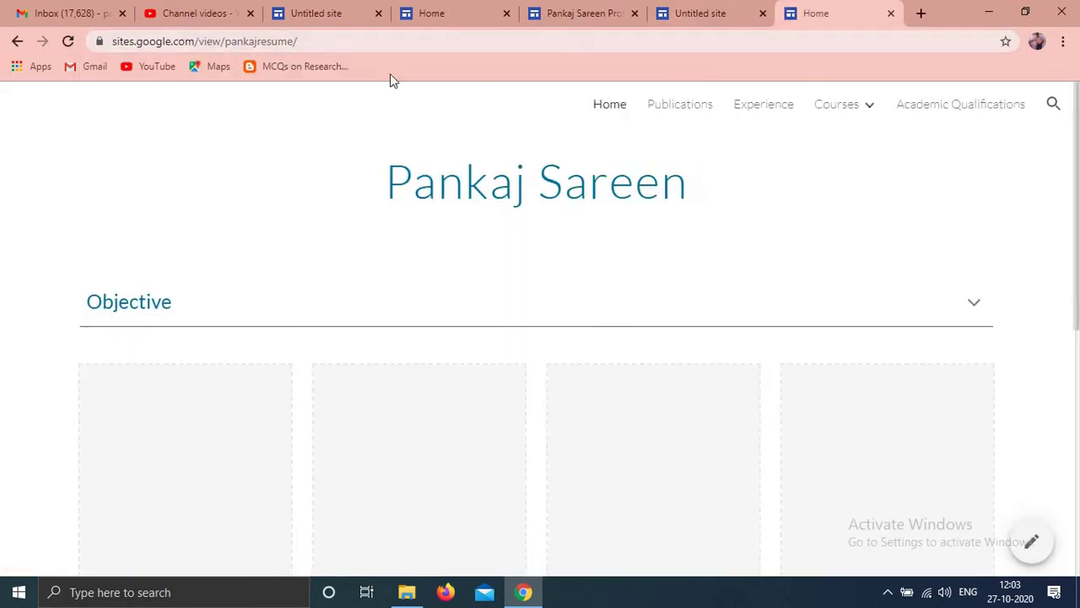
{"action": "left_click", "coordinate": [250, 40]}
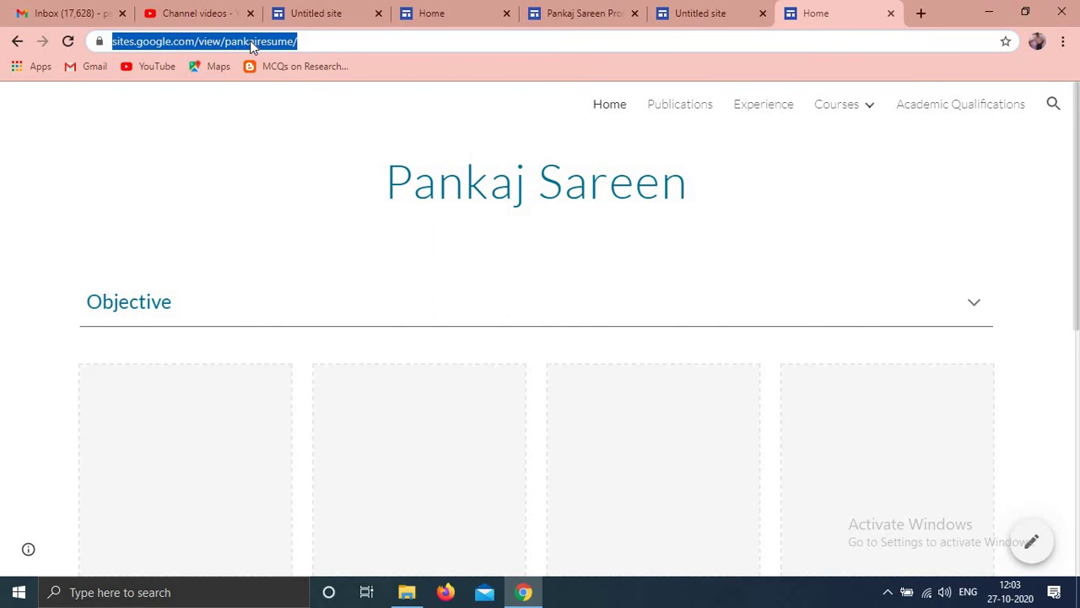
{"action": "left_click", "coordinate": [890, 13]}
Start publishing the college site from its Home page, with "collegewebsite" followed by the owner's first name as the web address.
{"action": "left_click", "coordinate": [823, 13]}
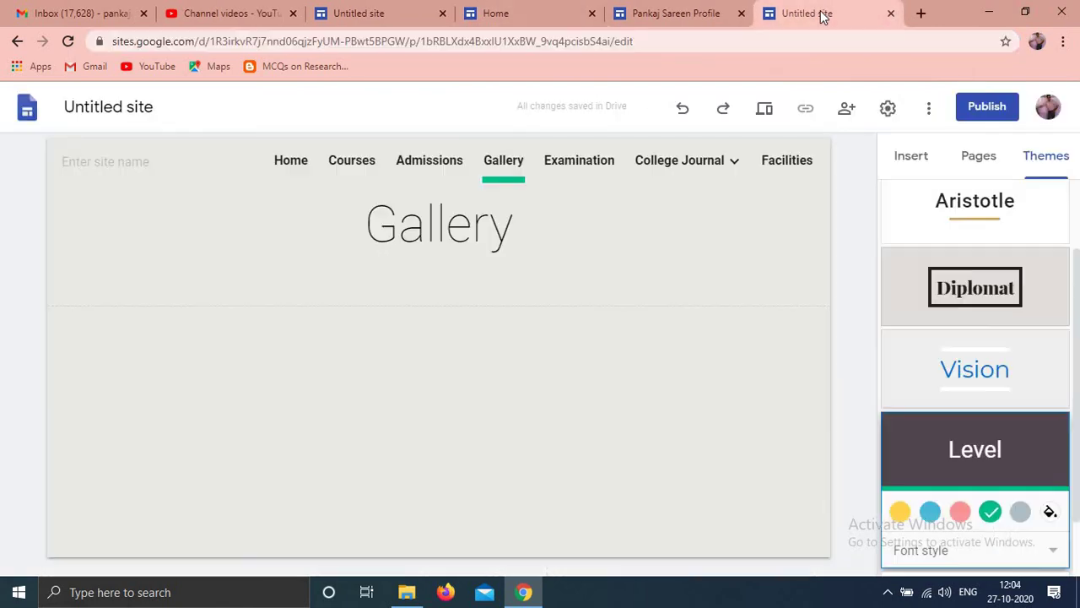
{"action": "mouse_move", "coordinate": [777, 253]}
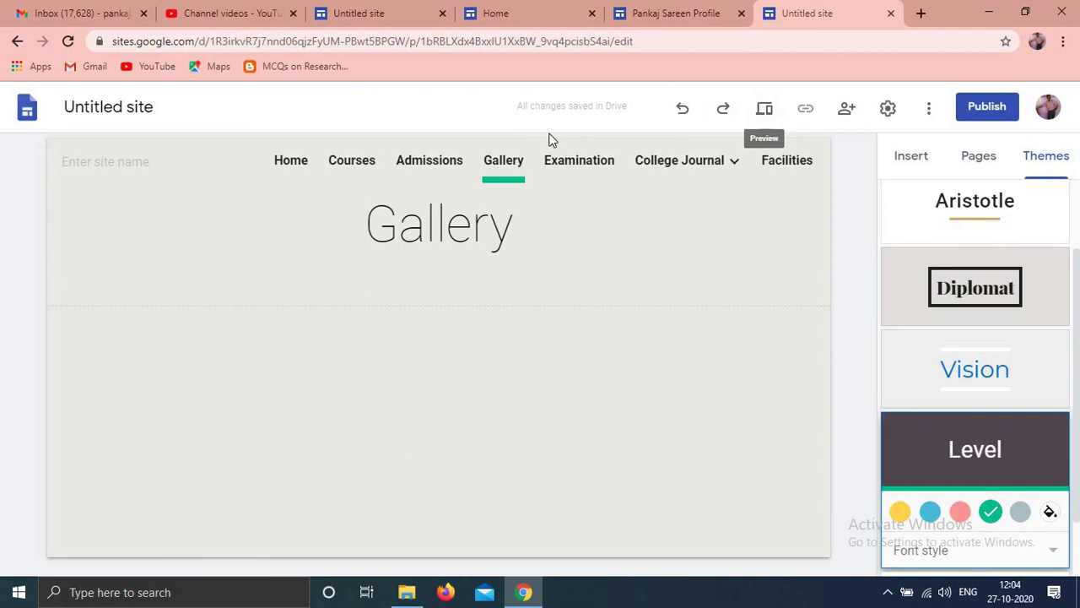
{"action": "left_click", "coordinate": [291, 173]}
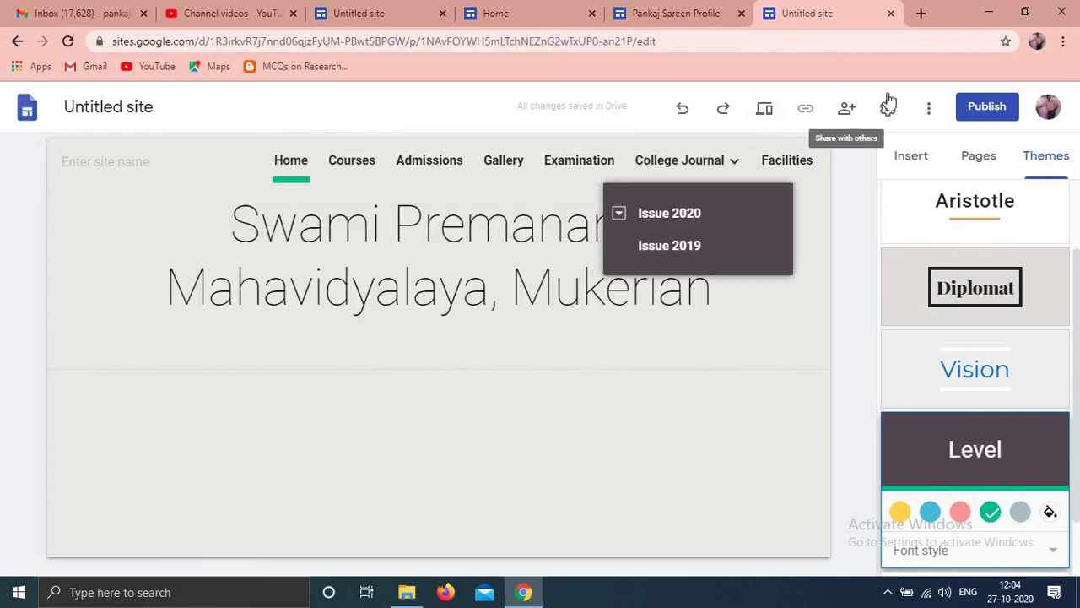
{"action": "left_click", "coordinate": [987, 107]}
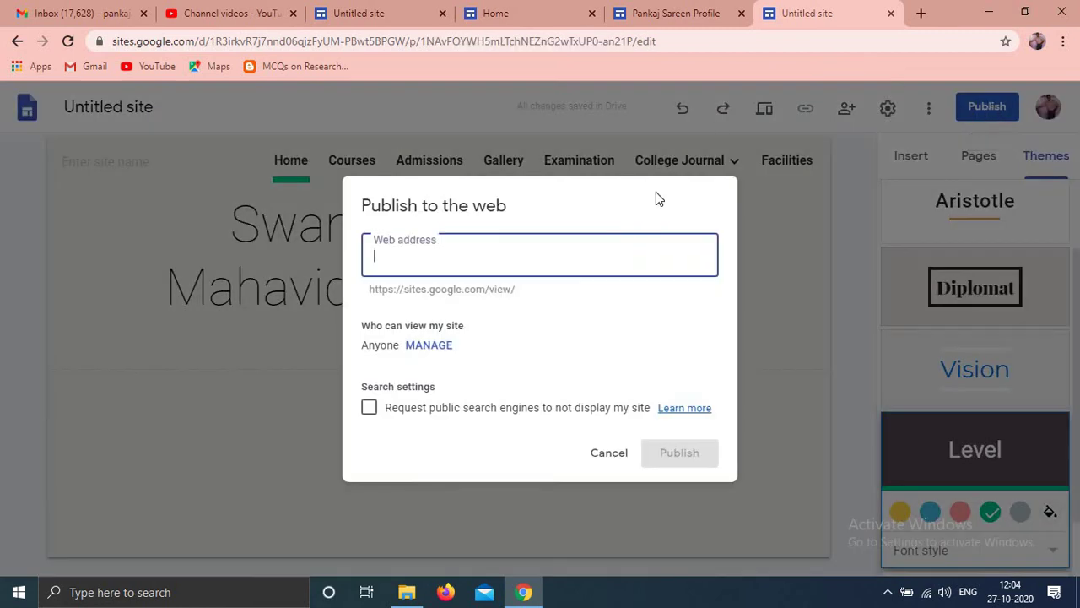
{"action": "type", "text": "colelg"}
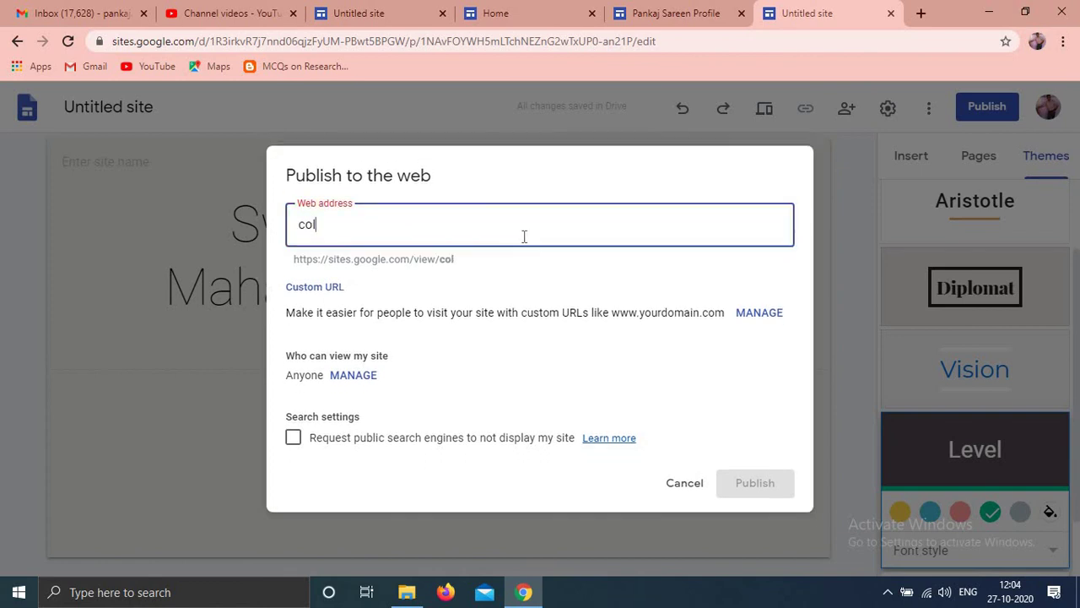
{"action": "key", "text": "BackSpace"}
{"action": "key", "text": "BackSpace"}
{"action": "key", "text": "BackSpace"}
{"action": "type", "text": "legewebsite"}
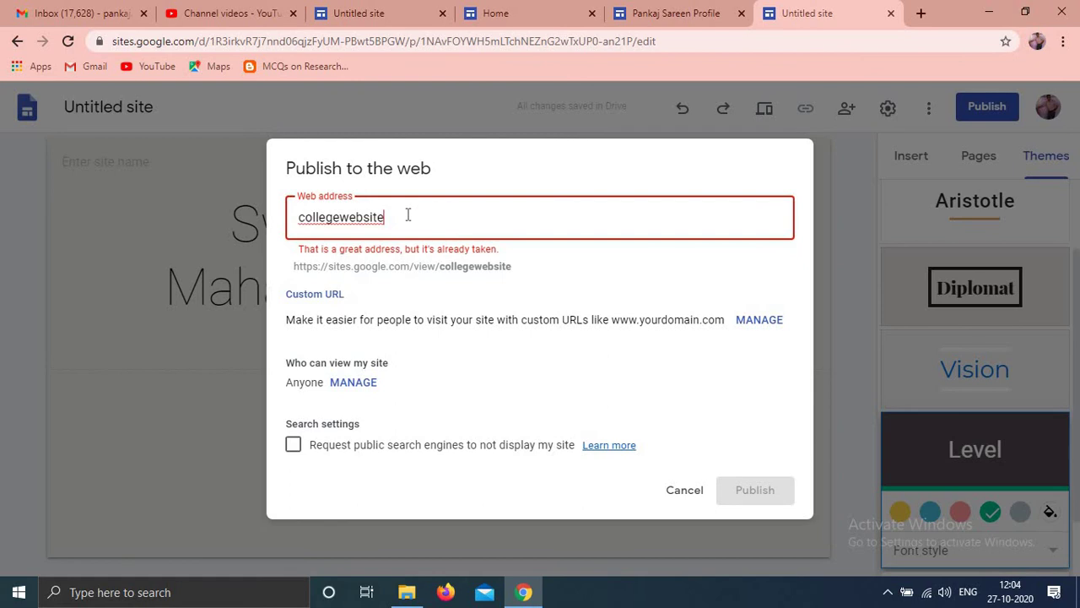
{"action": "type", "text": "pankaj"}
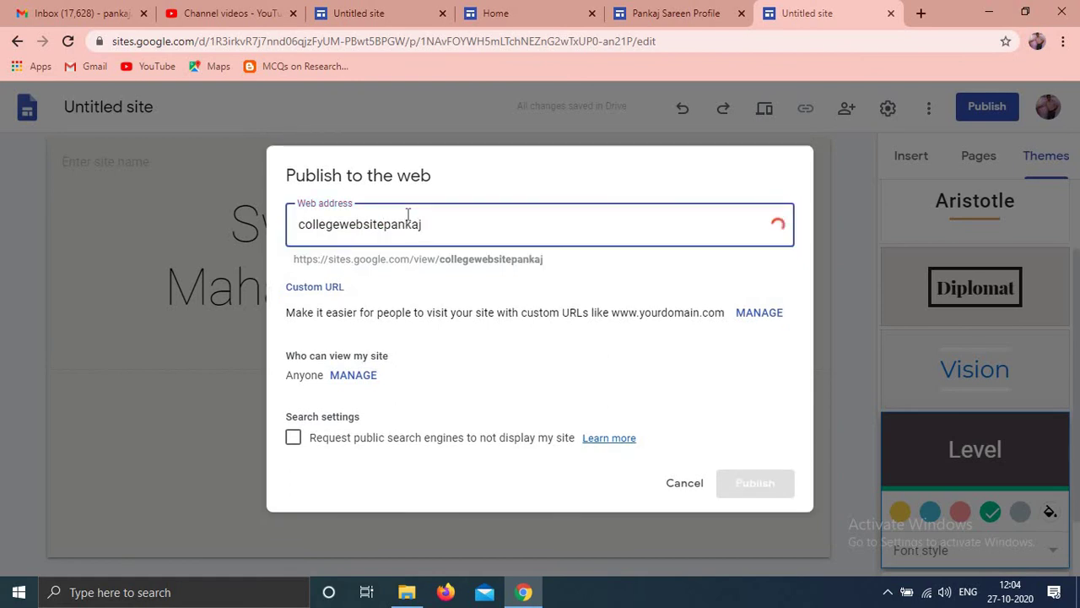